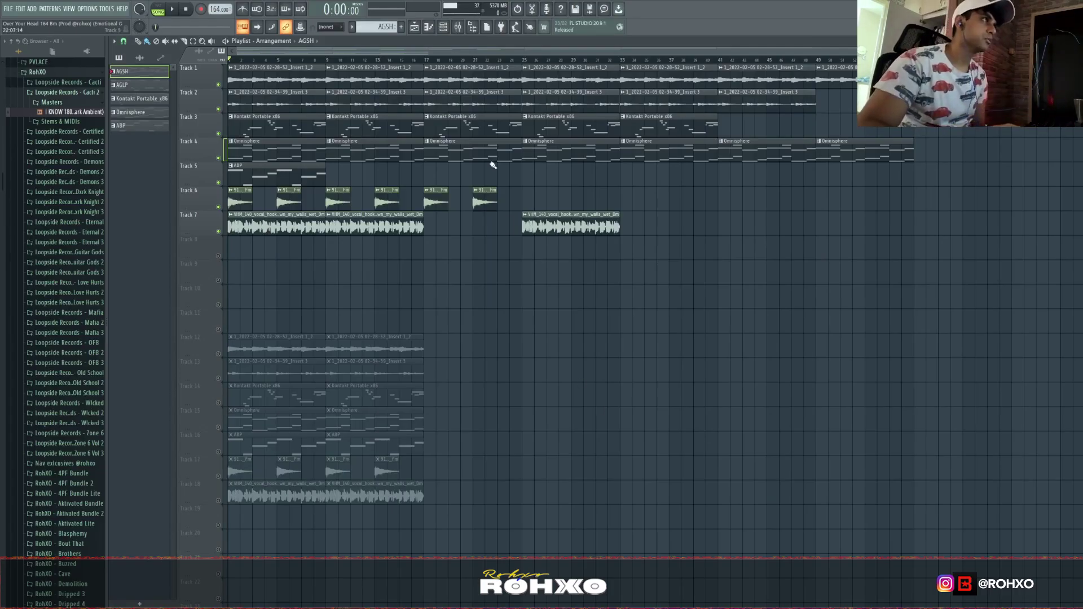
Switch to pattern playback mode and open the AGSH pattern's notes in the piano roll.
{"action": "key", "text": "F6"}
{"action": "key", "text": "F6"}
{"action": "key", "text": "l"}
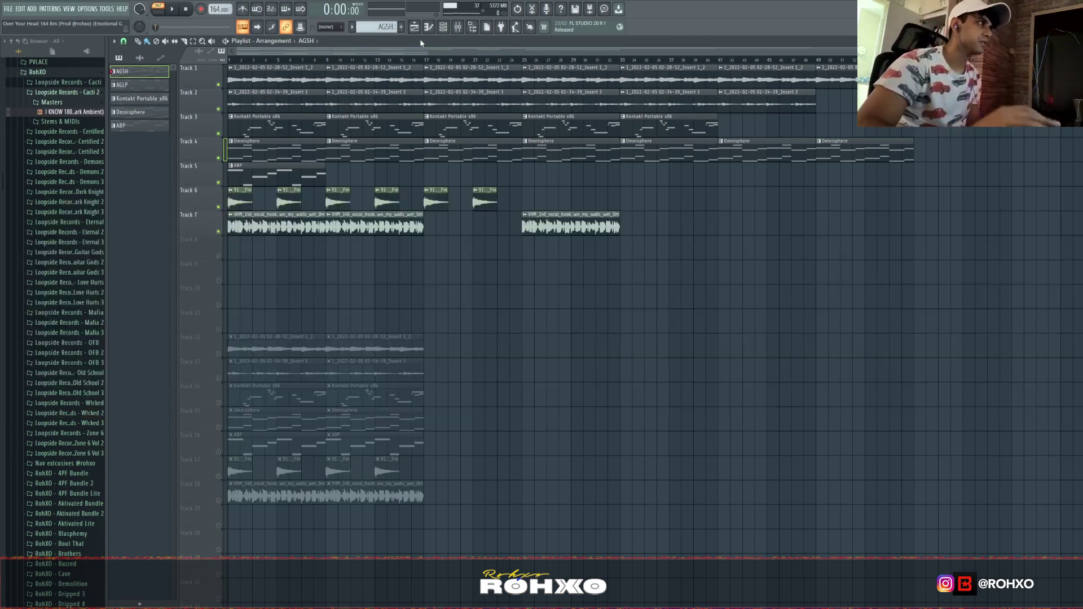
{"action": "key", "text": "F7"}
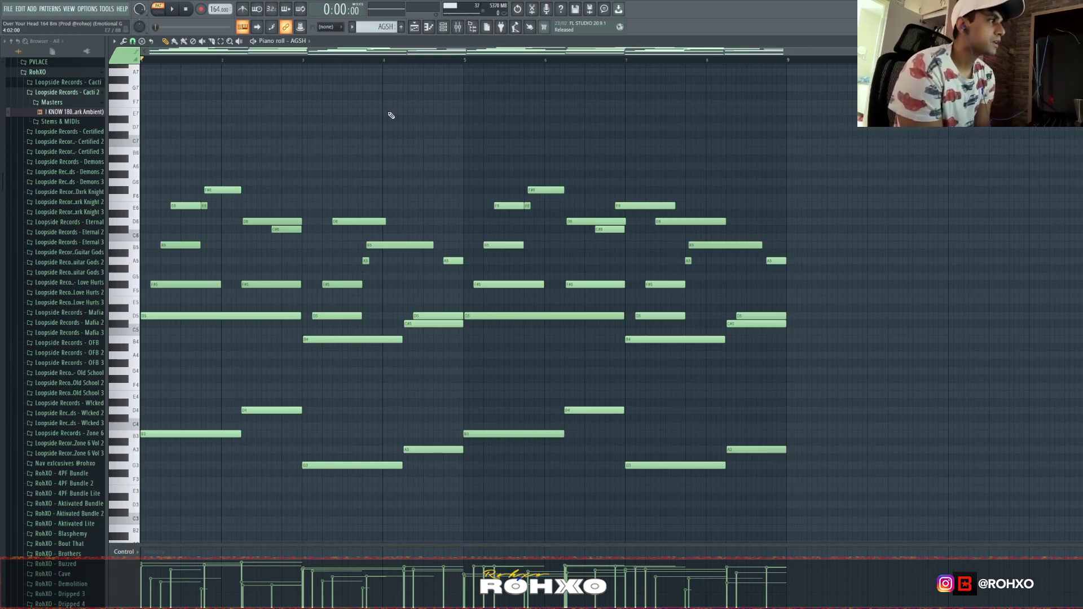
Turn off the DOUBLE toggle in Ample Guitar SH on the AGSH channel.
{"action": "left_click", "coordinate": [443, 26]}
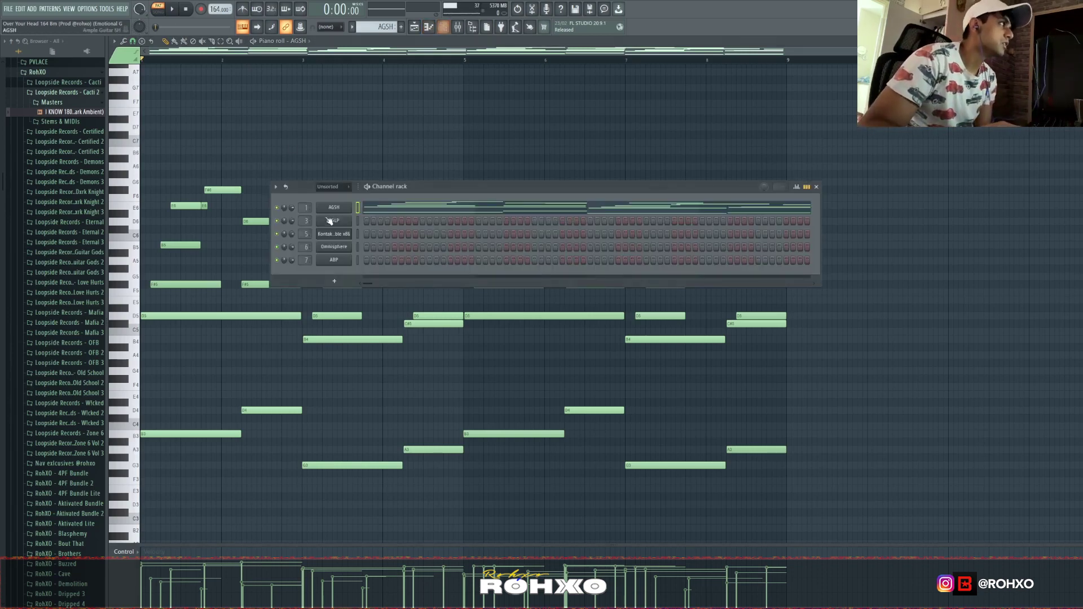
{"action": "left_click", "coordinate": [338, 212]}
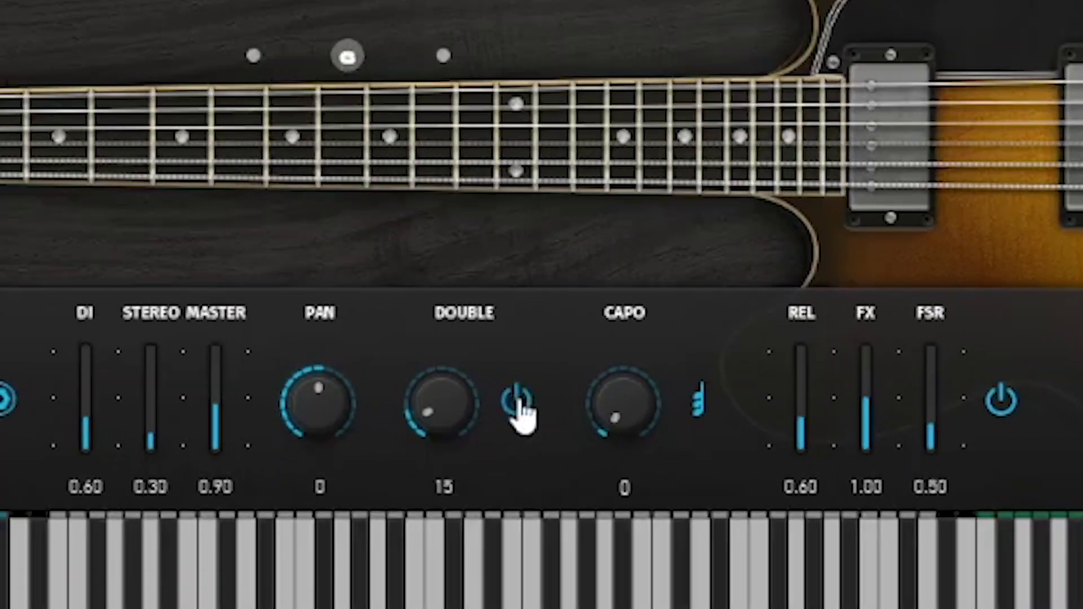
{"action": "left_click", "coordinate": [518, 410]}
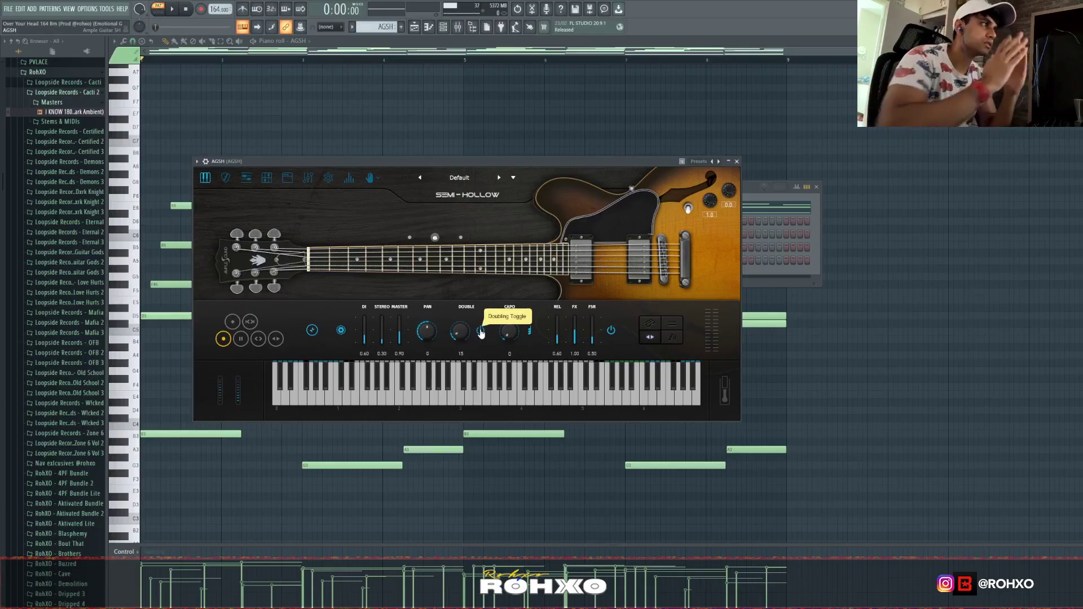
{"action": "left_click", "coordinate": [846, 322]}
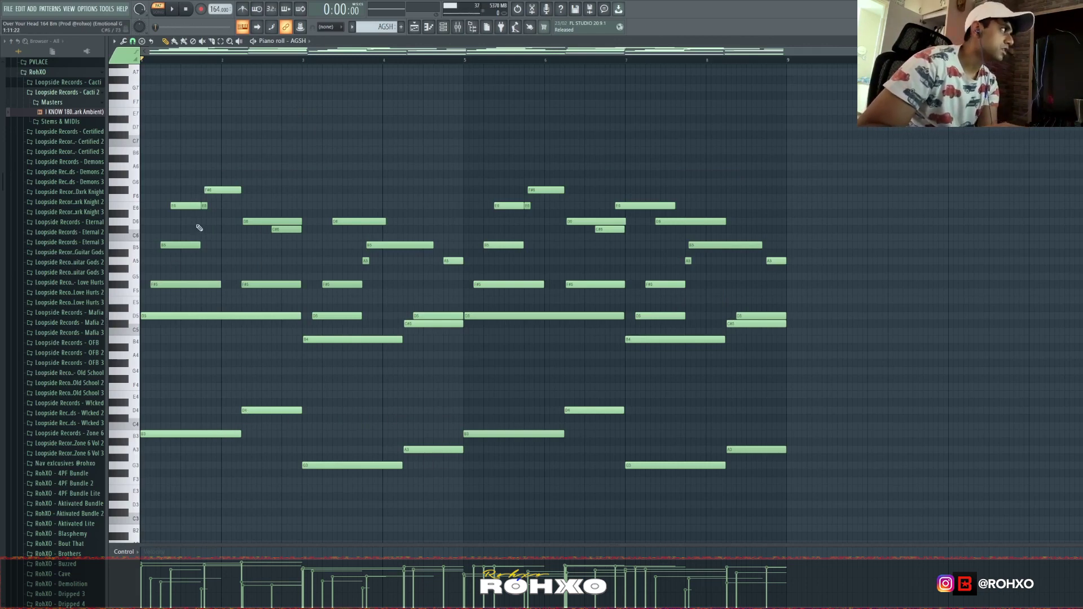
Select the F#6 and short E6 notes and play the AGSH guitar melody once.
{"action": "scroll", "coordinate": [195, 203], "scroll_direction": "up", "scroll_amount": 5}
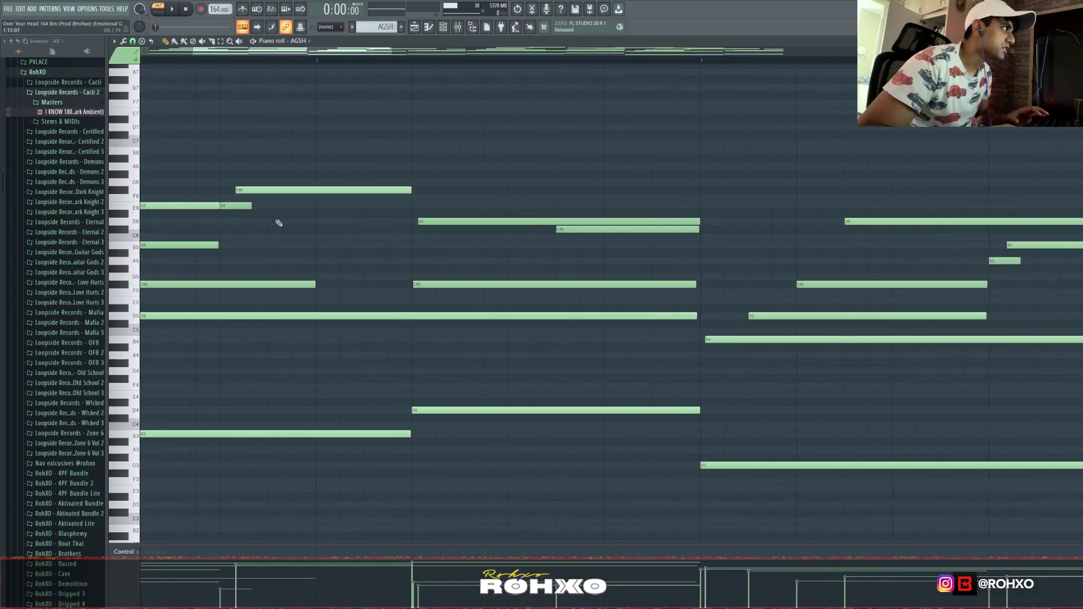
{"action": "left_click_drag", "start_coordinate": [278, 222], "coordinate": [228, 160]}
{"action": "scroll", "coordinate": [211, 149], "scroll_direction": "down", "scroll_amount": 5}
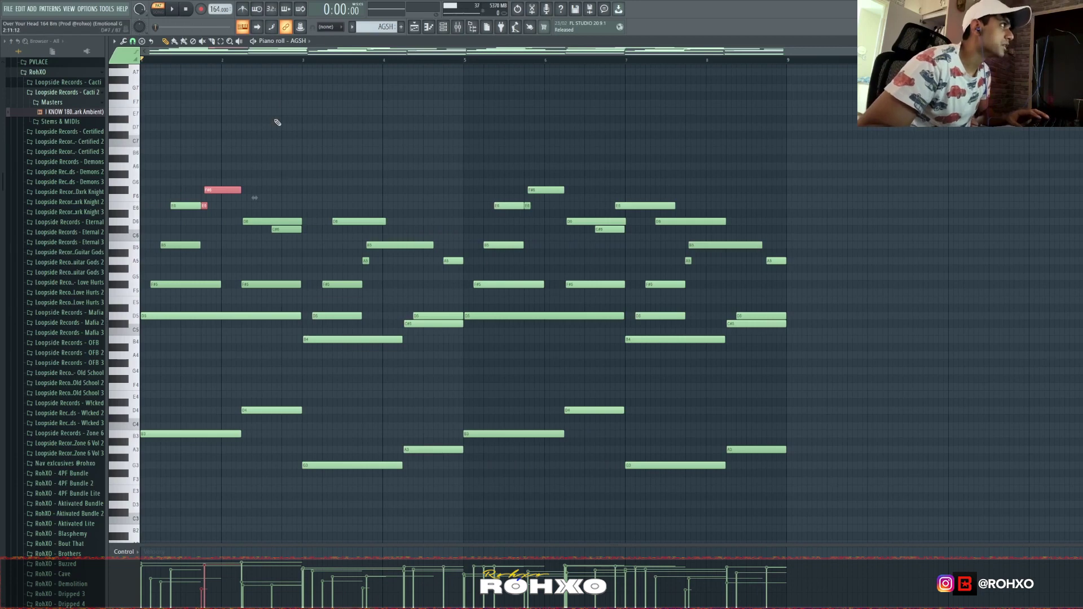
{"action": "key", "text": "space"}
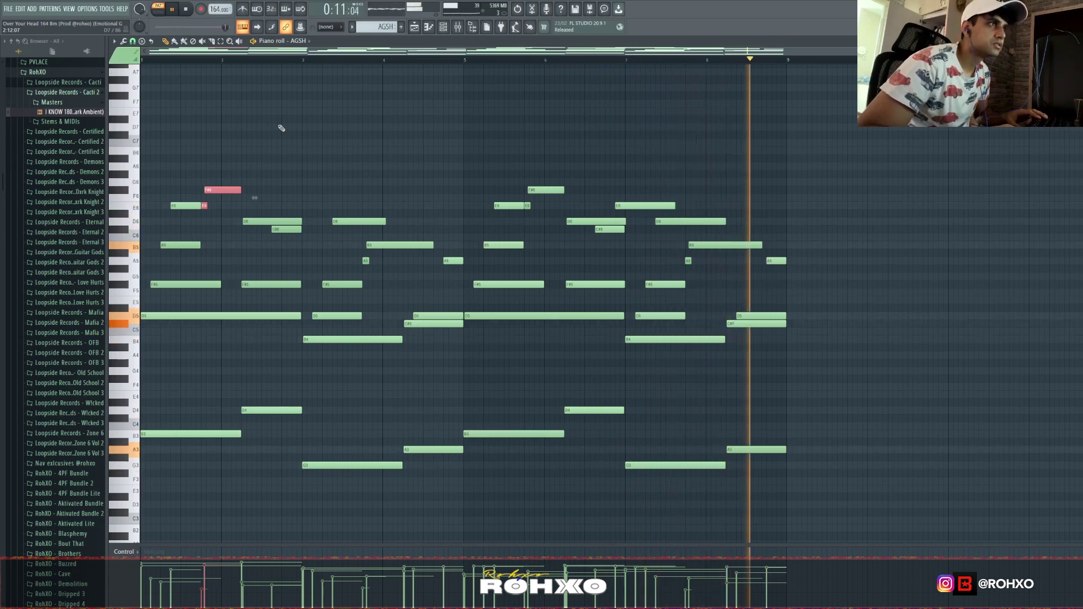
{"action": "key", "text": "space"}
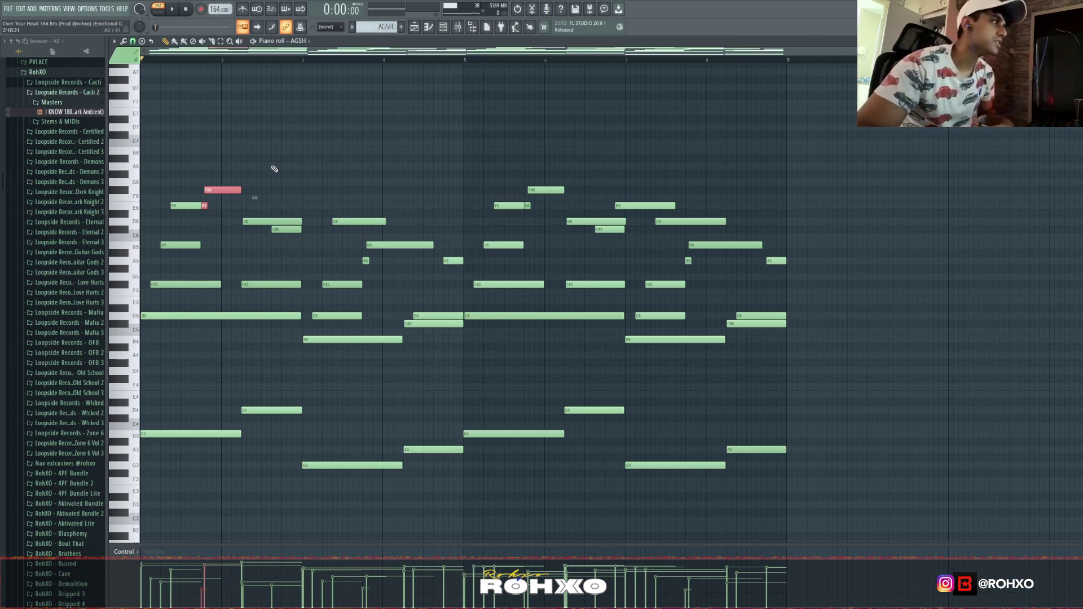
Inspect soothe2 on the AGSH guitar's mixer track, then return to the Playlist.
{"action": "key", "text": "F9"}
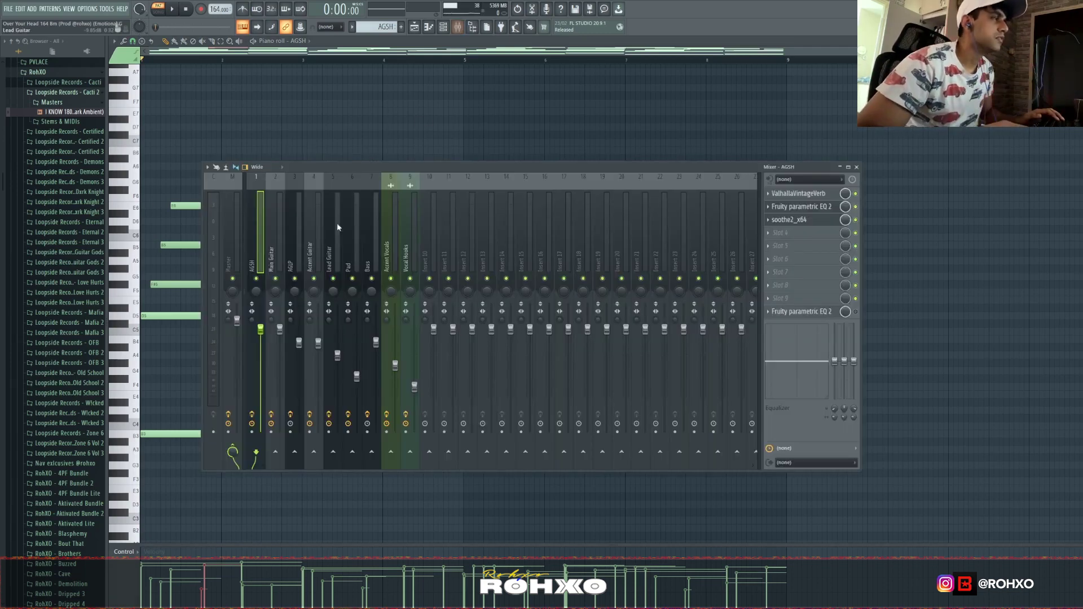
{"action": "left_click", "coordinate": [801, 221]}
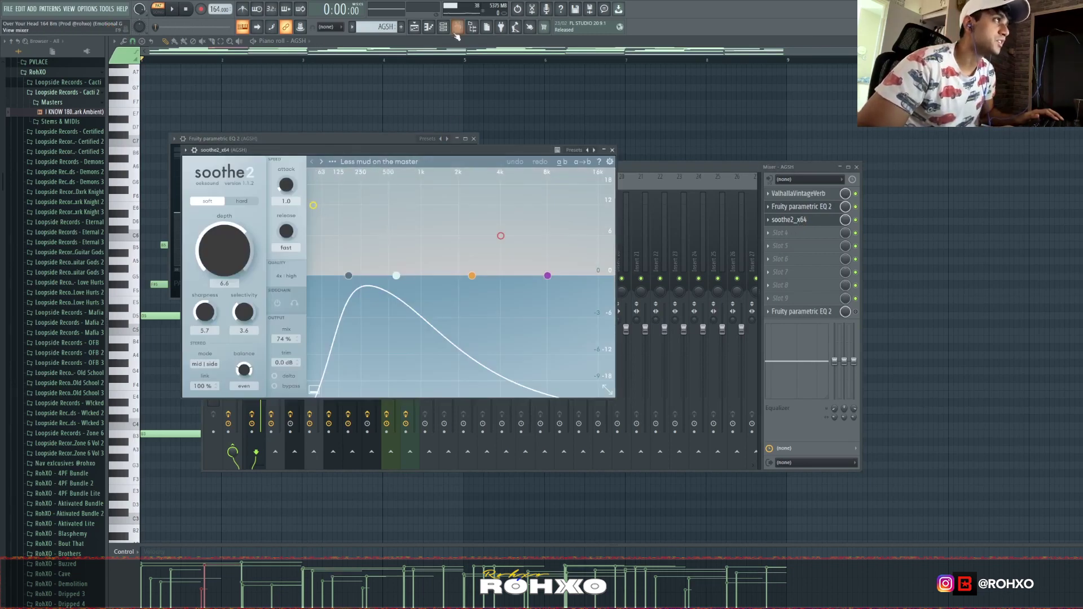
{"action": "left_click", "coordinate": [672, 113]}
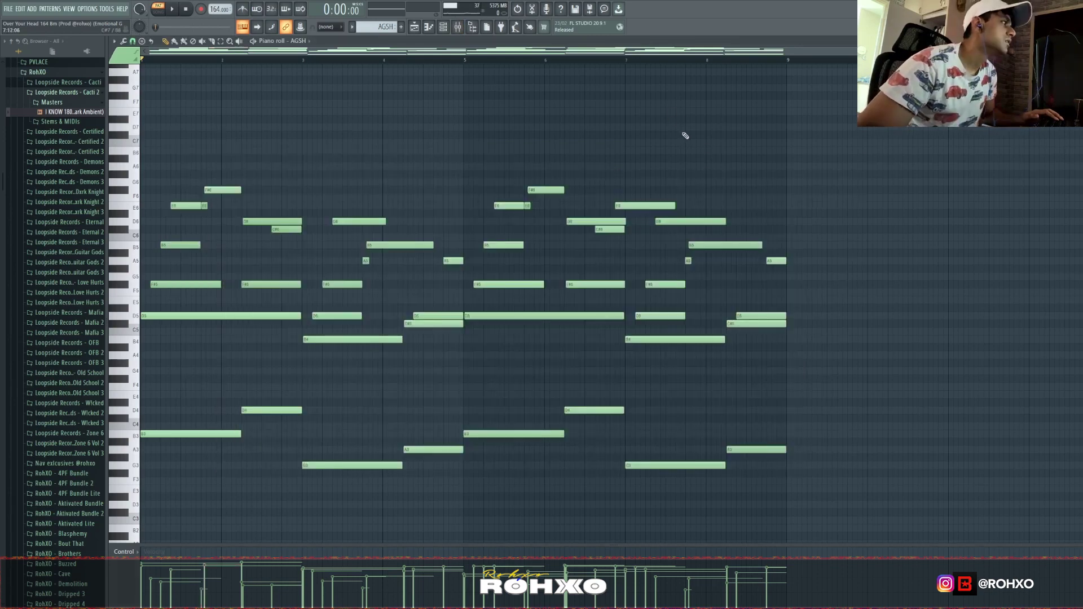
{"action": "left_click", "coordinate": [457, 26]}
{"action": "left_click", "coordinate": [505, 111]}
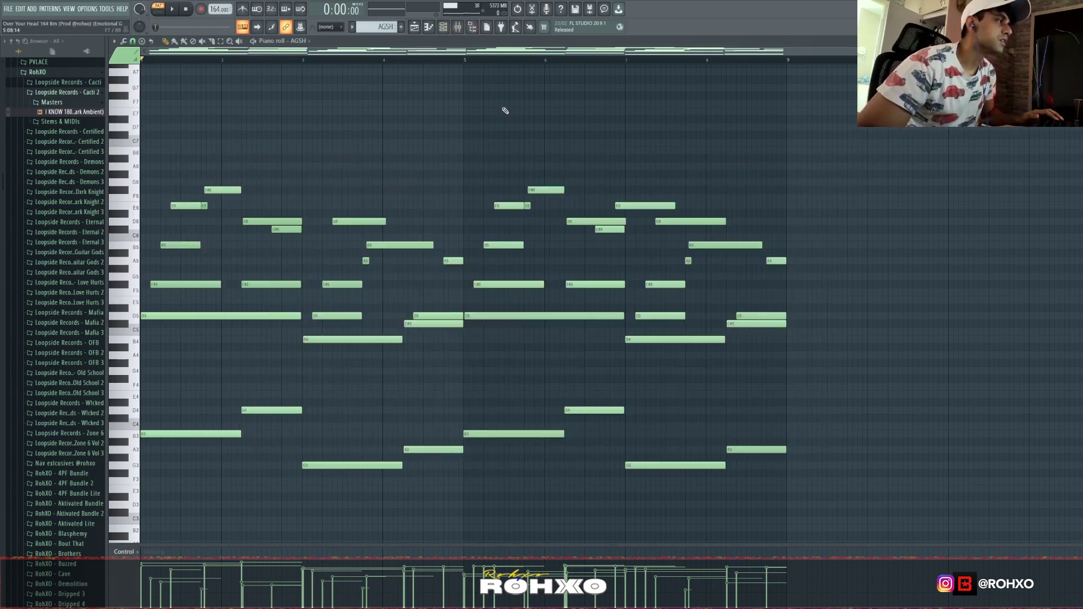
{"action": "key", "text": "F5"}
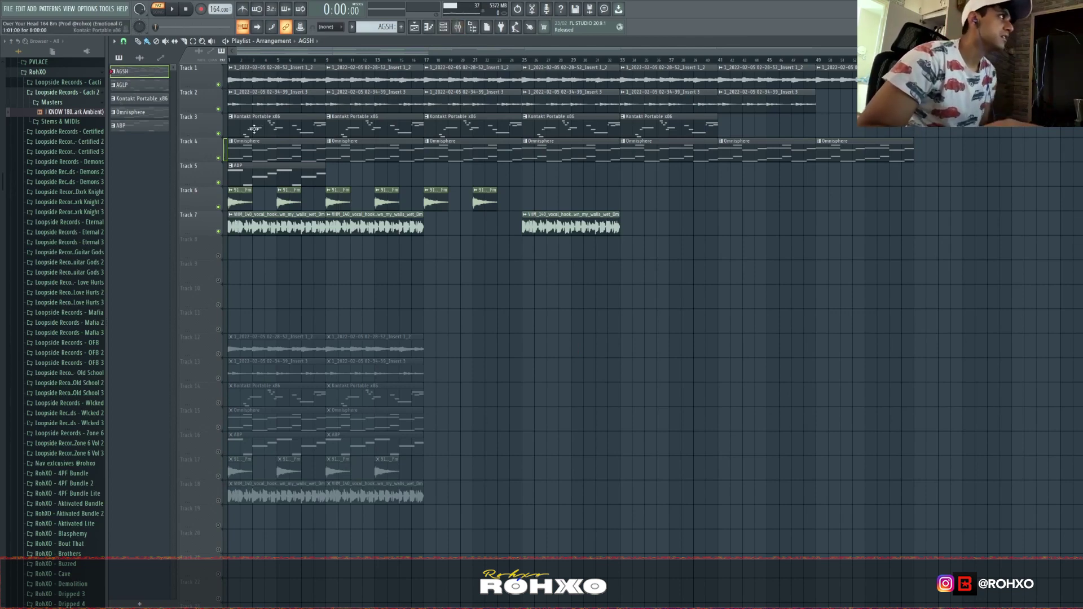
Select the Track 1 audio clip, then open the AGLP clip in the piano roll.
{"action": "scroll", "coordinate": [256, 81], "scroll_direction": "up", "scroll_amount": 15}
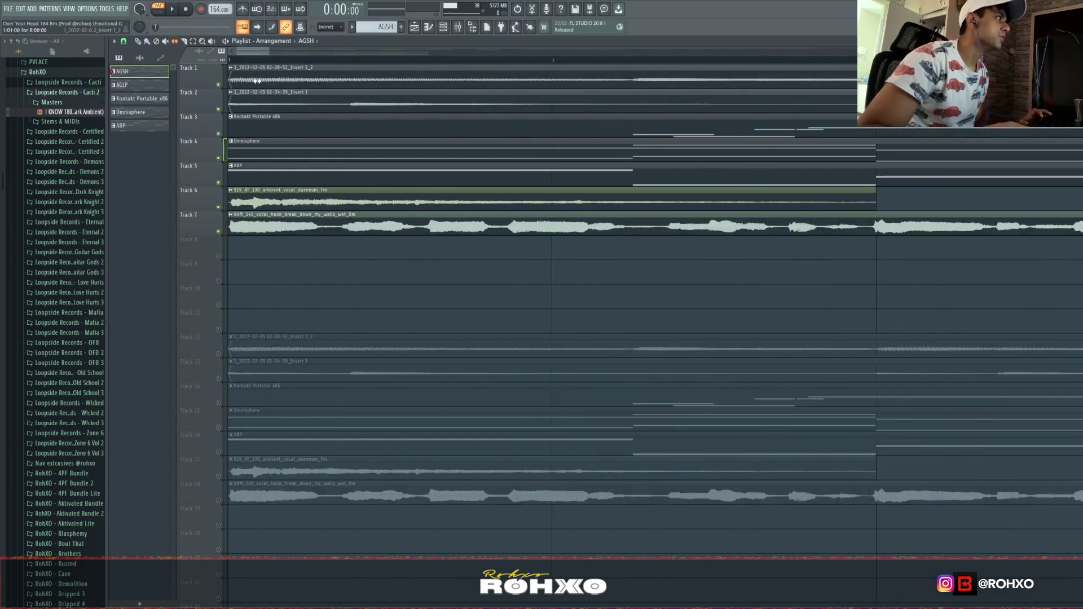
{"action": "left_click_drag", "start_coordinate": [256, 82], "coordinate": [248, 85]}
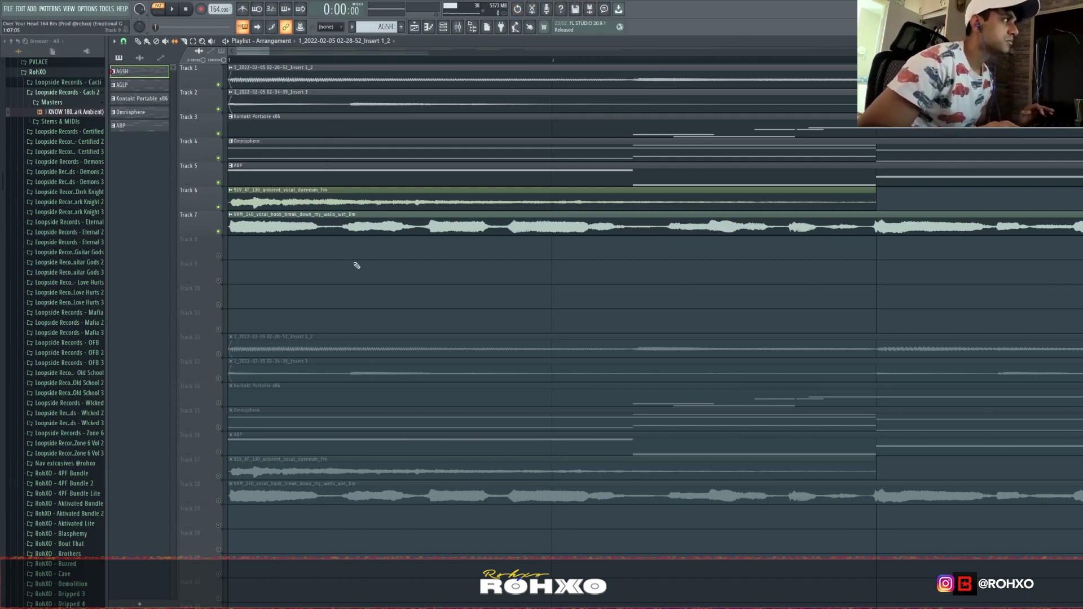
{"action": "scroll", "coordinate": [353, 261], "scroll_direction": "down", "scroll_amount": 4, "text": "ctrl"}
{"action": "scroll", "coordinate": [357, 263], "scroll_direction": "down", "scroll_amount": 4, "text": "ctrl"}
{"action": "double_click", "coordinate": [459, 156]}
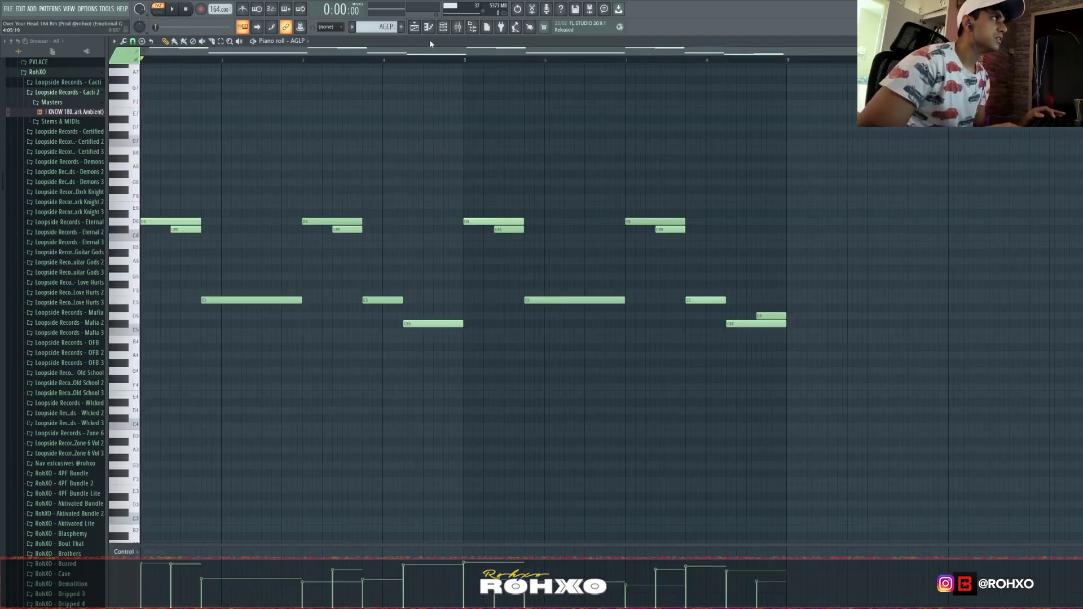
Review Ample Guitar LP on the AGLP channel and play the AGLP pattern once.
{"action": "key", "text": "F6"}
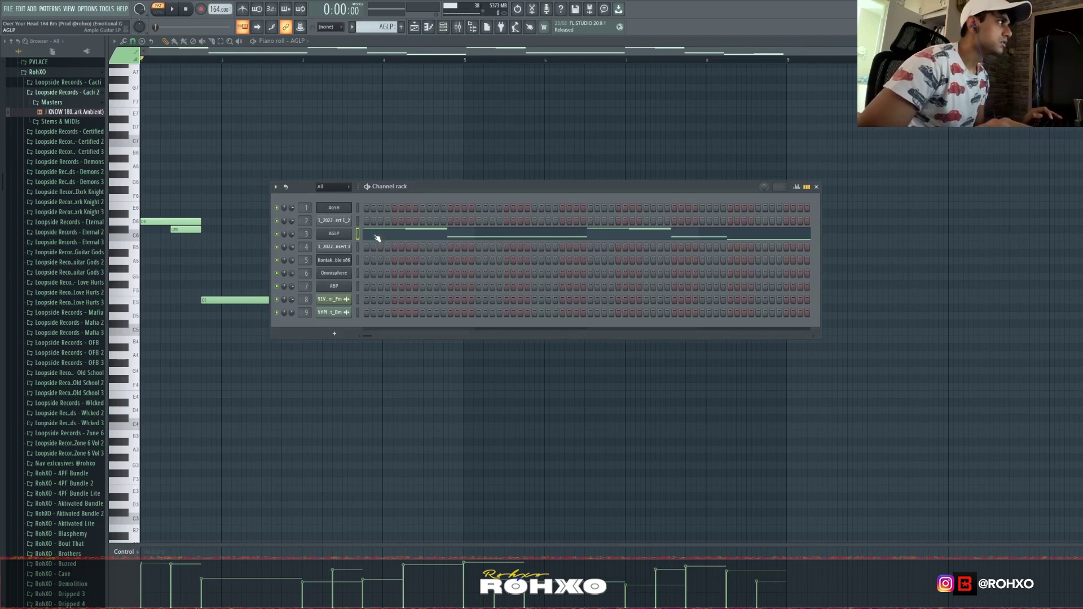
{"action": "left_click", "coordinate": [347, 237]}
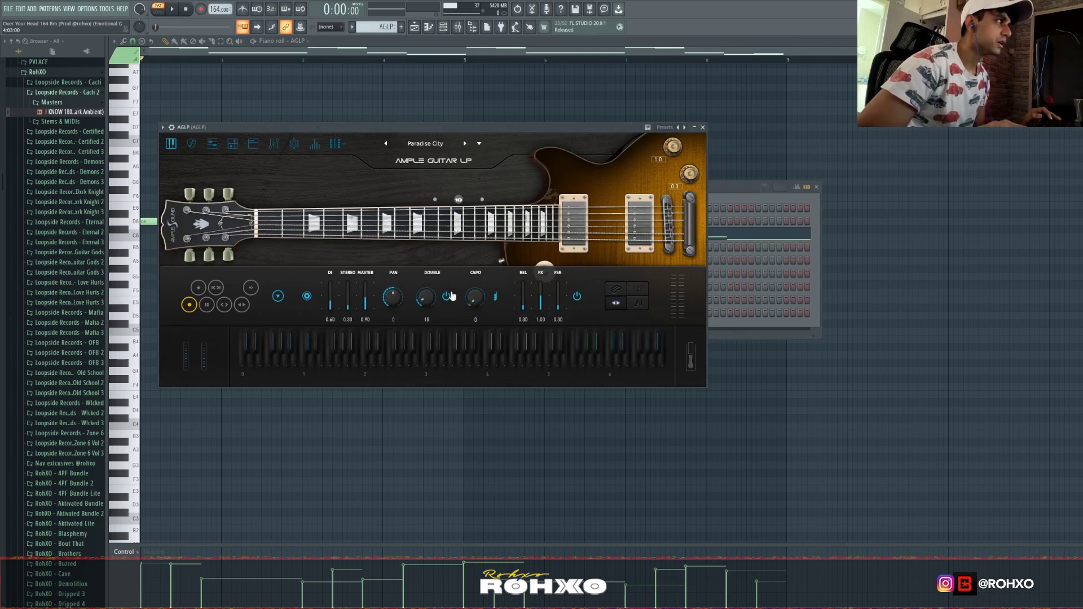
{"action": "left_click", "coordinate": [772, 133]}
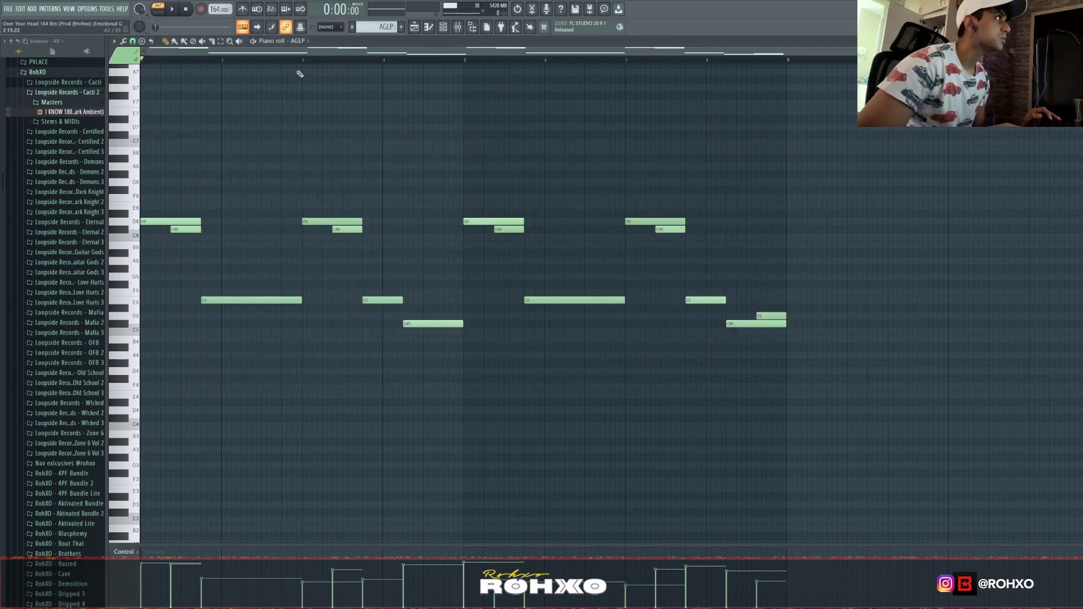
{"action": "key", "text": "space"}
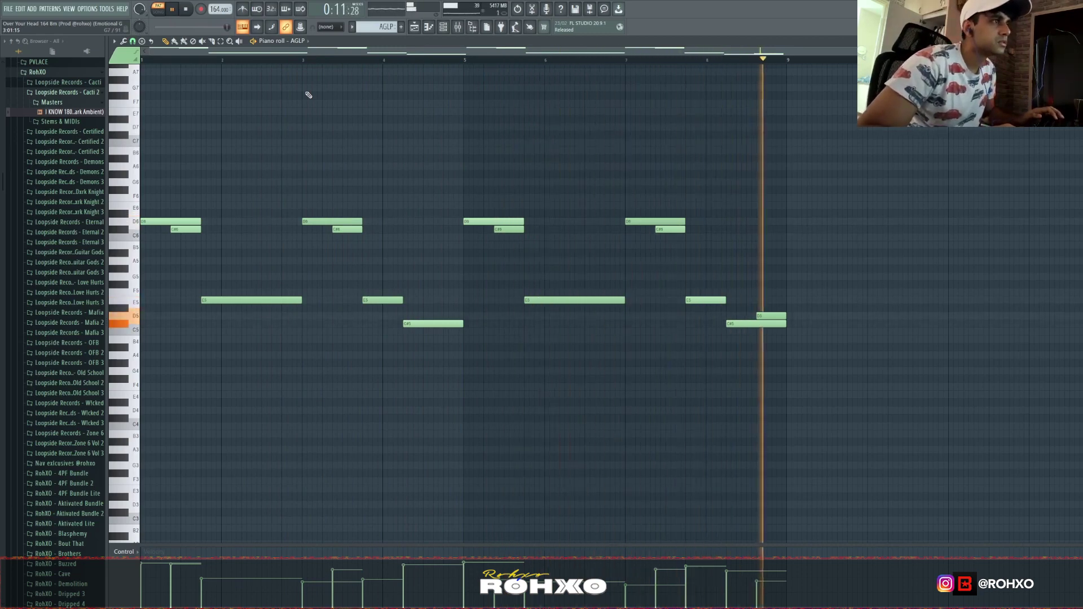
{"action": "key", "text": "space"}
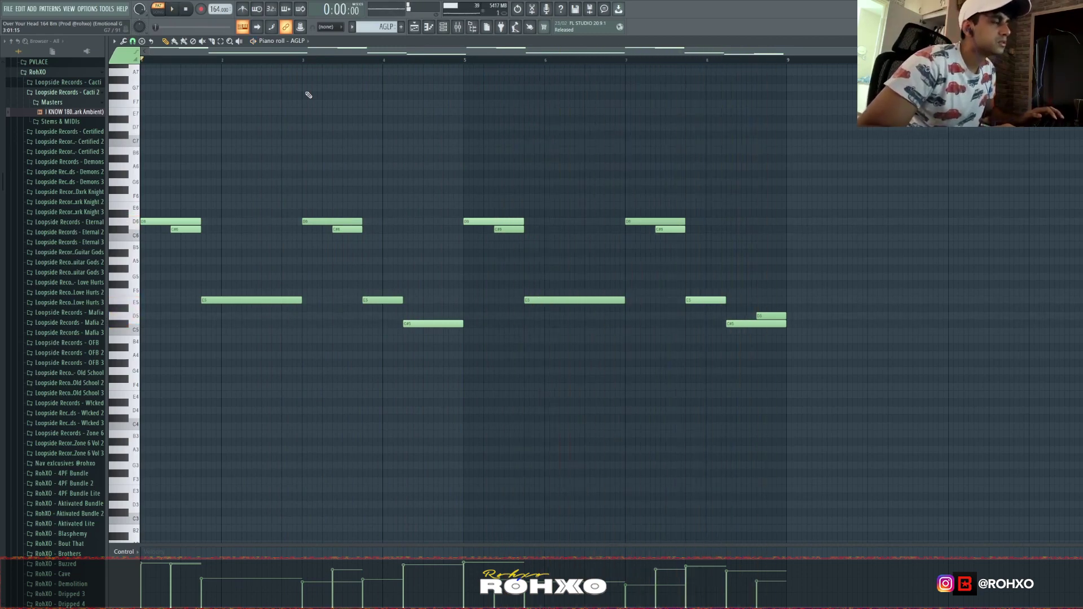
Mute Track 3 and the lower tracks, leaving only Track 1 and Track 2 audible.
{"action": "left_click", "coordinate": [415, 28]}
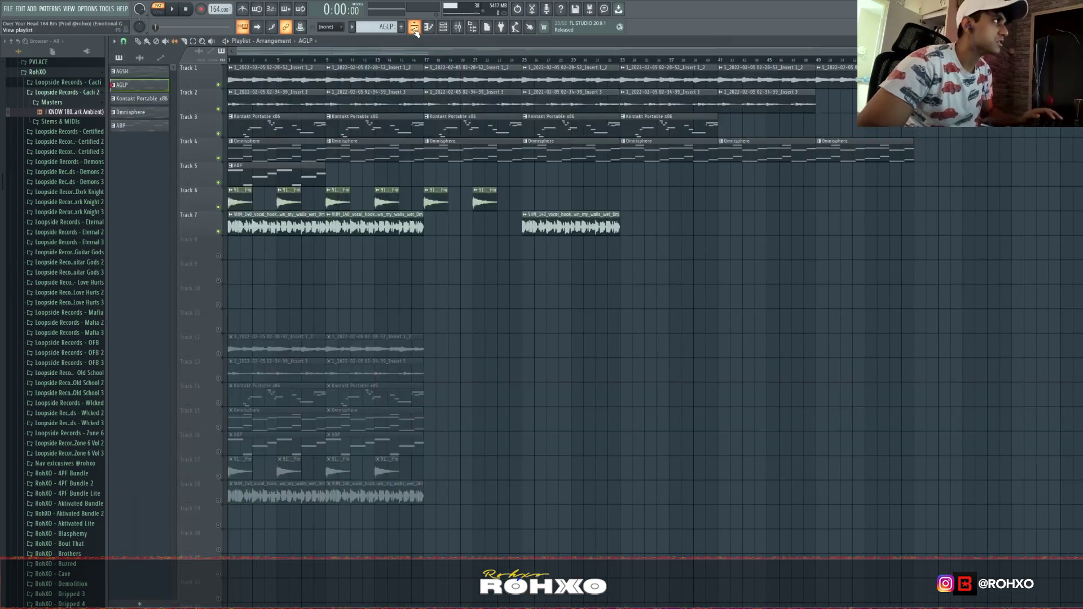
{"action": "left_click", "coordinate": [219, 109], "text": "ctrl"}
{"action": "left_click", "coordinate": [220, 86]}
Play the two guitar loops together, then check the AGLP guitar's mixer track.
{"action": "key", "text": "space"}
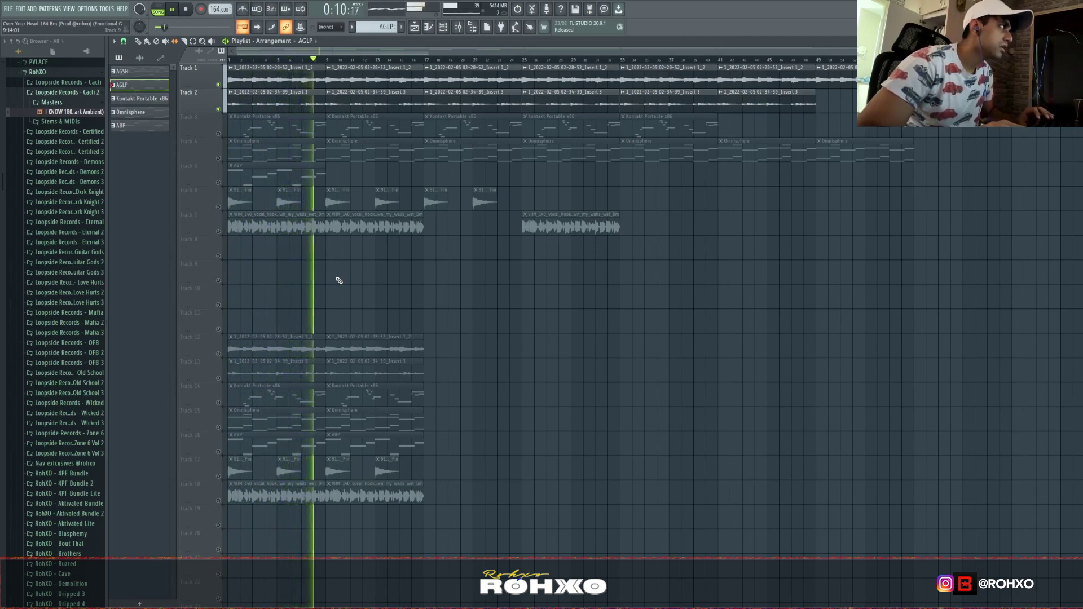
{"action": "key", "text": "space"}
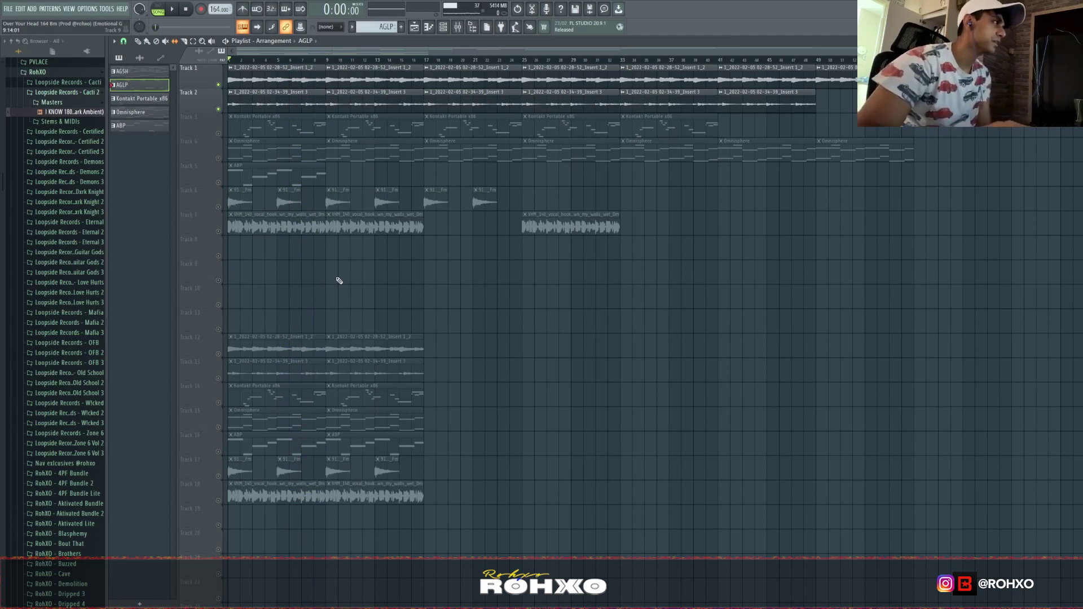
{"action": "key", "text": "F9"}
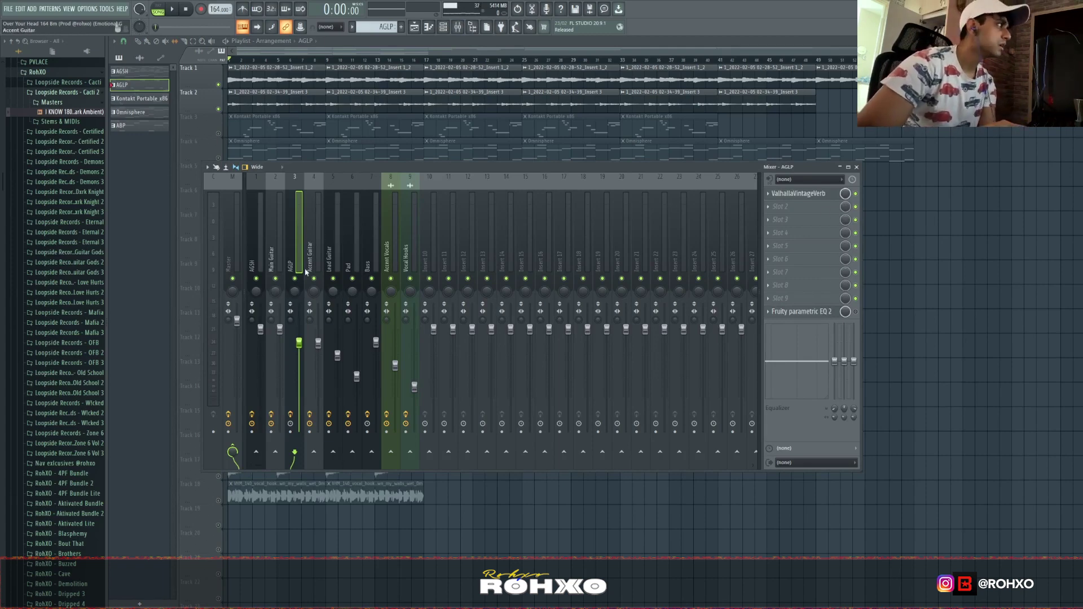
{"action": "key", "text": "F9"}
Open the Kontakt lead guitar notes in the piano roll and review its instrument window.
{"action": "key", "text": "F6"}
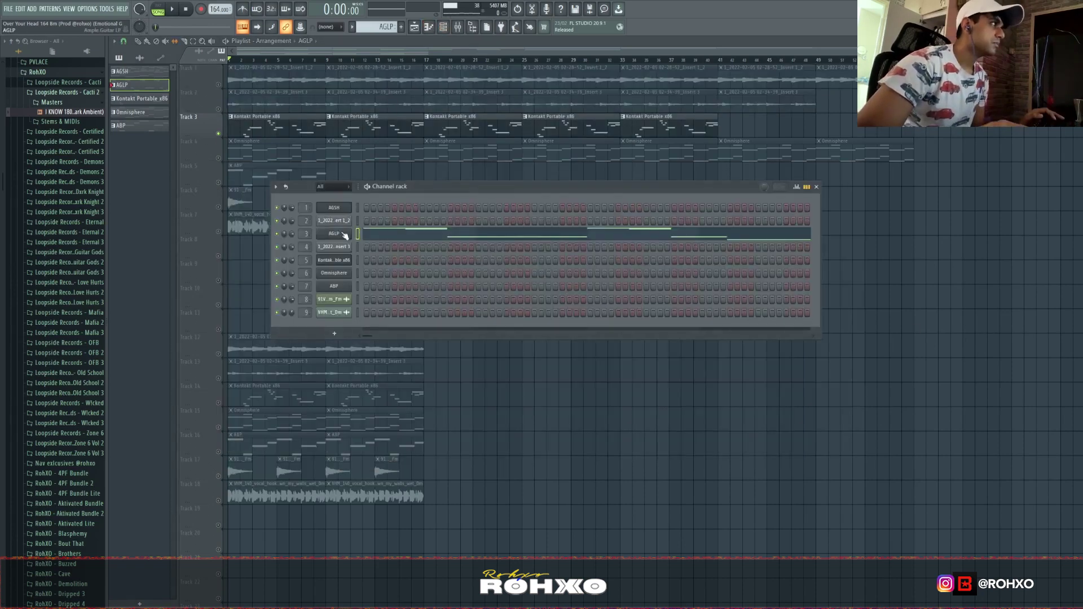
{"action": "scroll", "coordinate": [390, 26], "scroll_direction": "down", "scroll_amount": 1}
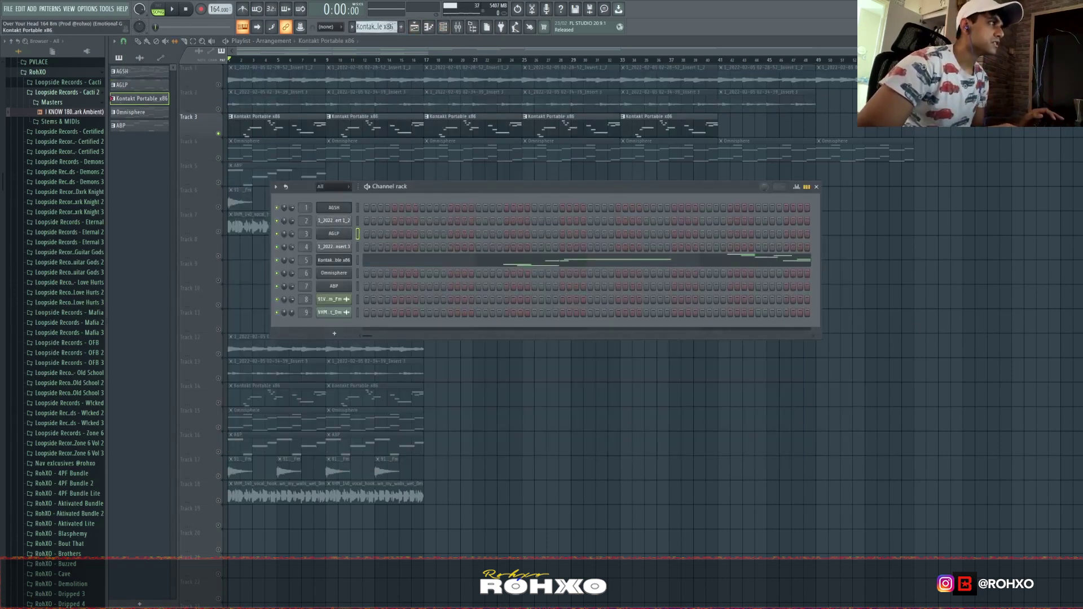
{"action": "left_click", "coordinate": [332, 259]}
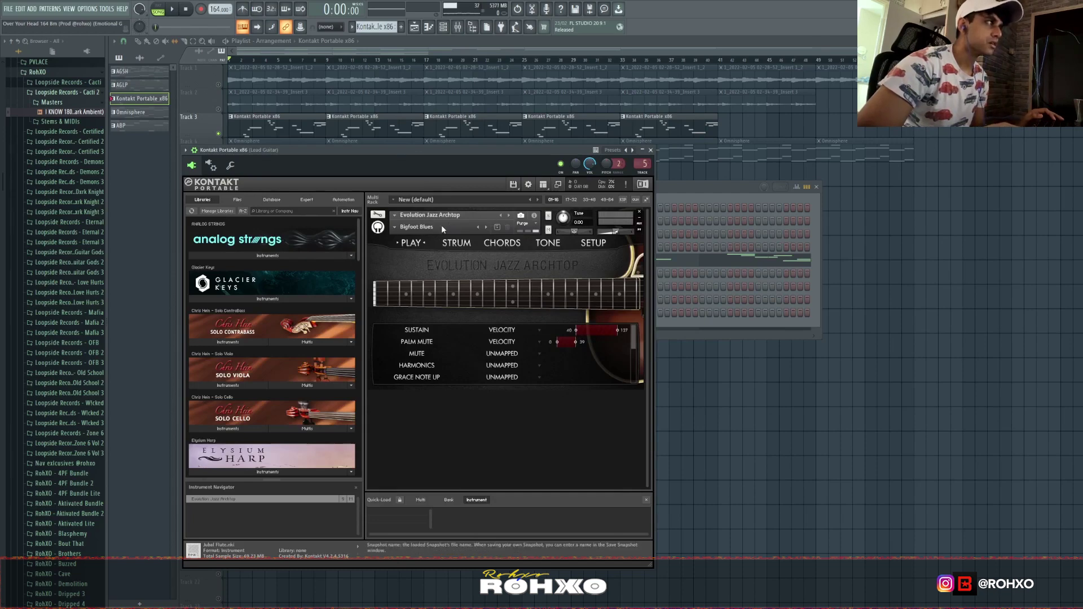
{"action": "left_click", "coordinate": [658, 329]}
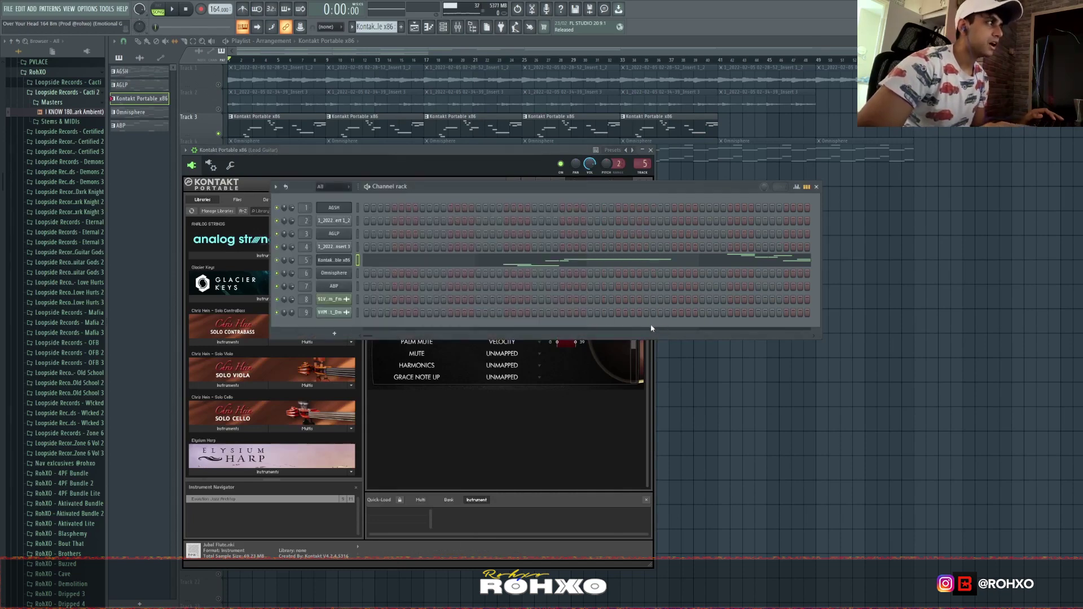
{"action": "right_click", "coordinate": [354, 258]}
{"action": "left_click", "coordinate": [377, 261]}
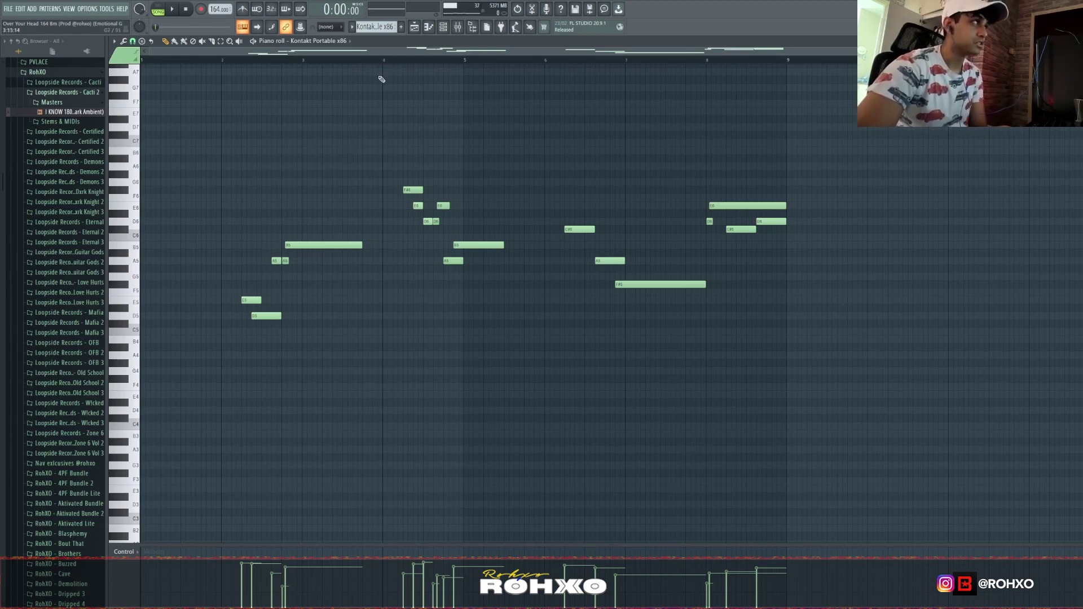
{"action": "left_click", "coordinate": [443, 27]}
{"action": "left_click", "coordinate": [348, 258]}
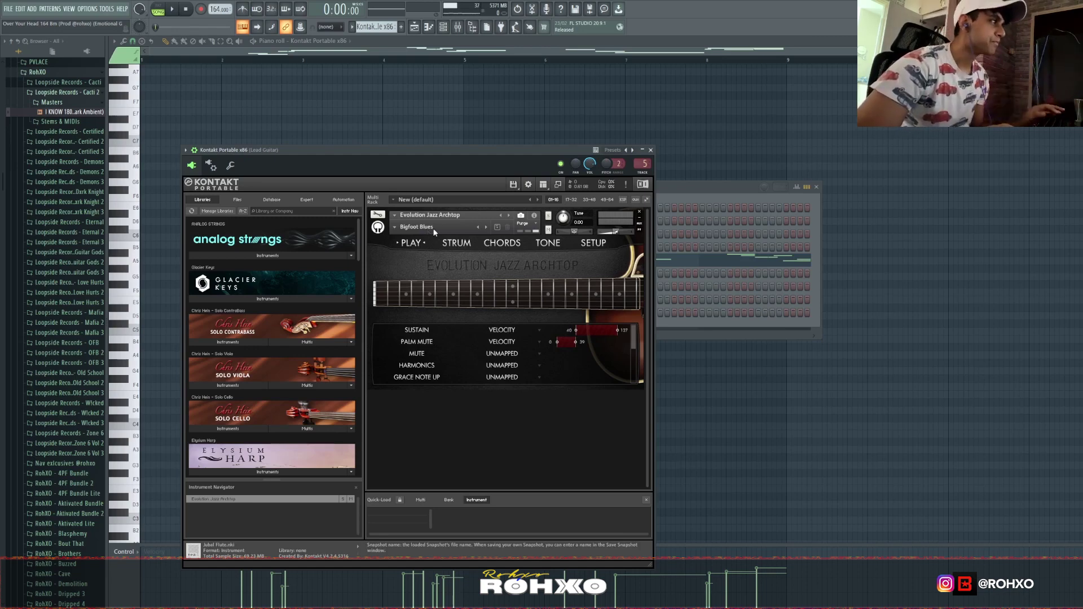
{"action": "left_click", "coordinate": [729, 125]}
Play the lead guitar pattern in pattern mode.
{"action": "key", "text": "l"}
{"action": "key", "text": "space"}
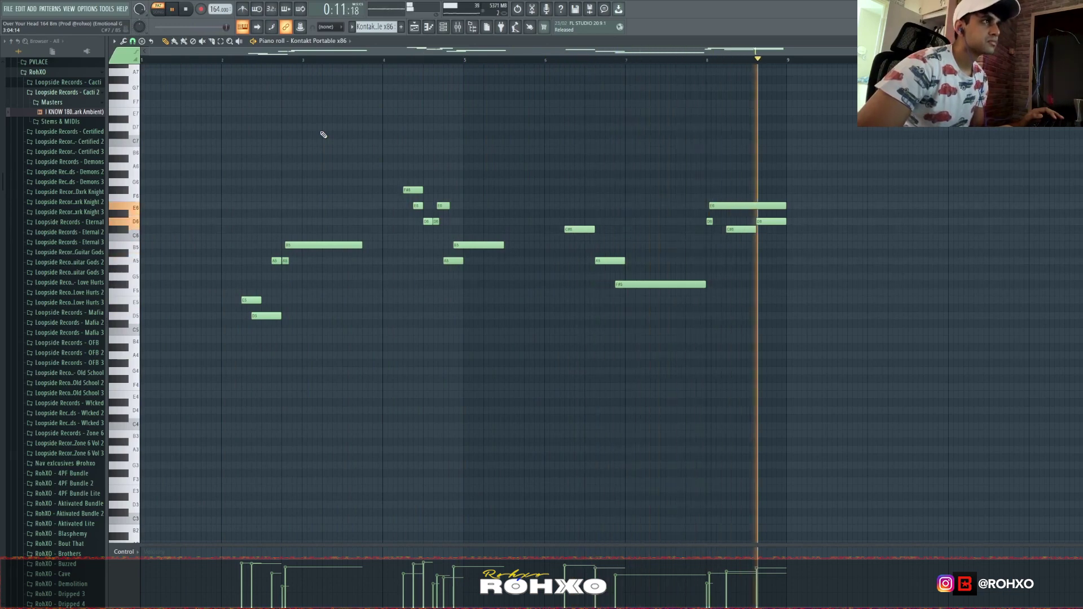
{"action": "key", "text": "space"}
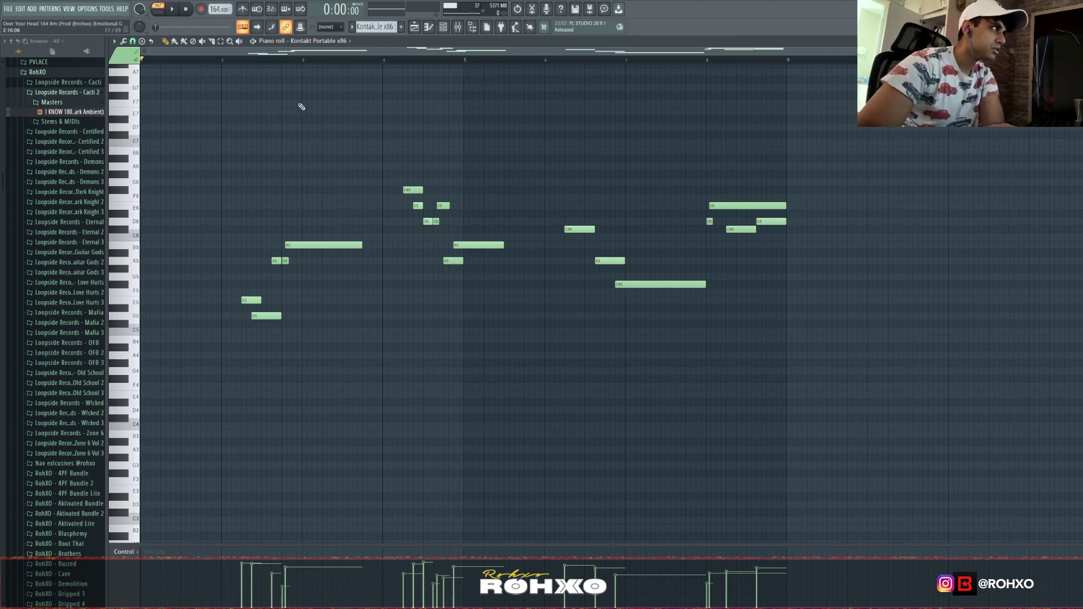
Test-shift and undo the long B5 note, then open PanCake2 on the Lead Guitar track.
{"action": "scroll", "coordinate": [284, 270], "scroll_direction": "up", "scroll_amount": 5, "text": "ctrl"}
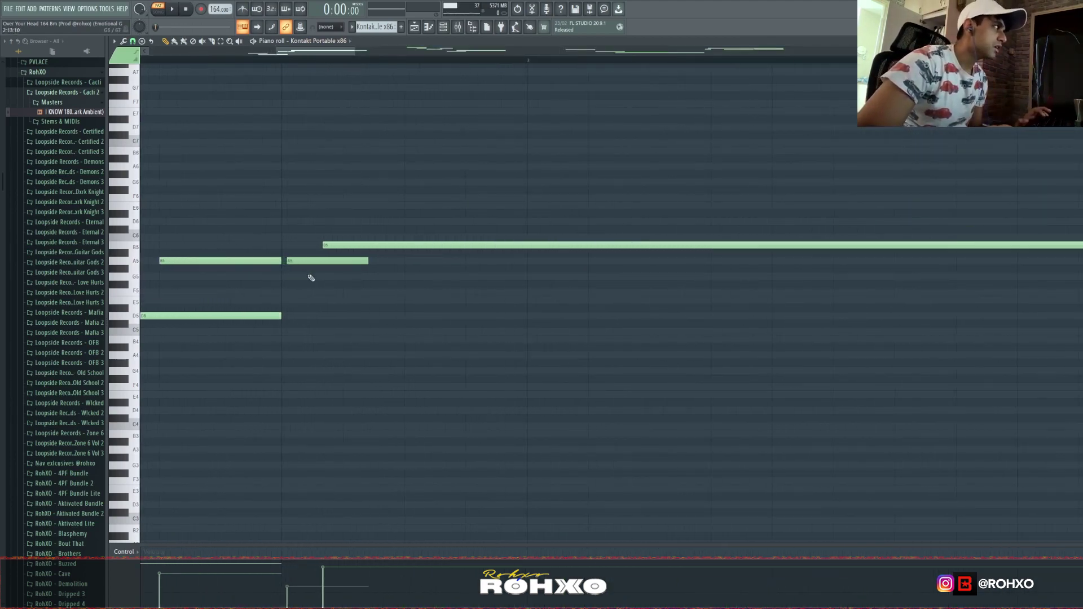
{"action": "scroll", "coordinate": [272, 259], "scroll_direction": "up", "scroll_amount": 2, "text": "ctrl"}
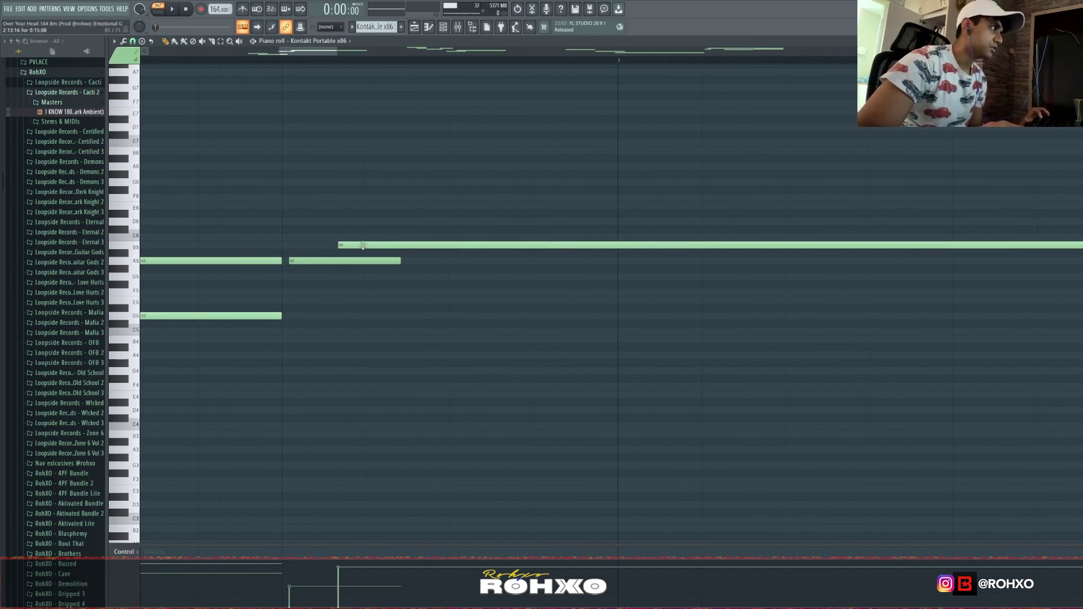
{"action": "left_click_drag", "start_coordinate": [363, 245], "coordinate": [355, 246]}
{"action": "key", "text": "ctrl+z"}
{"action": "key", "text": "F7"}
{"action": "left_click", "coordinate": [796, 207]}
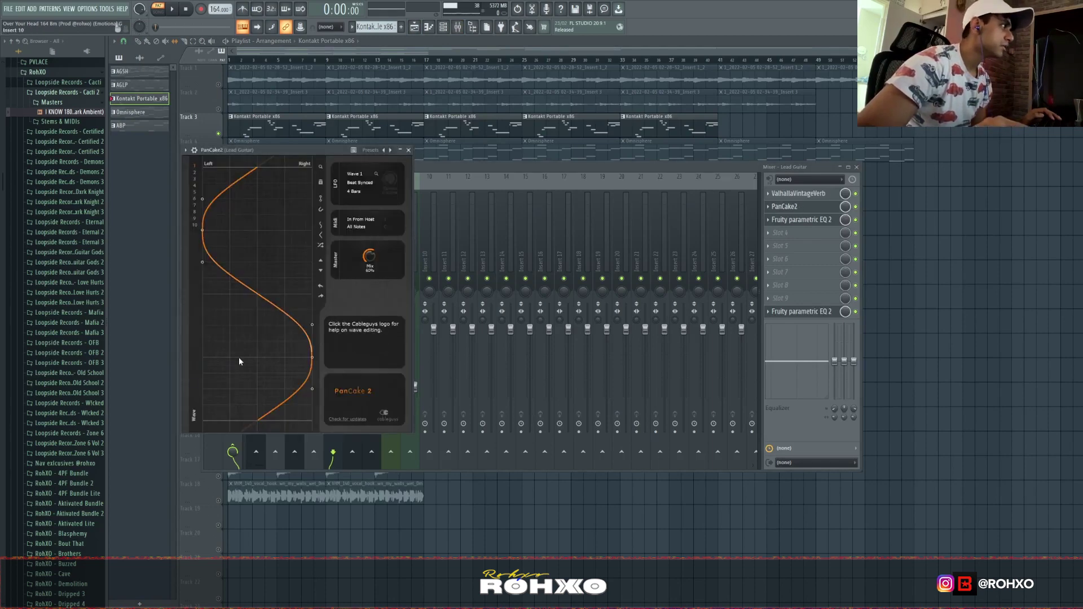
Check the ValhallaVintageVerb settings on the Lead Guitar mixer track.
{"action": "key", "text": "F12"}
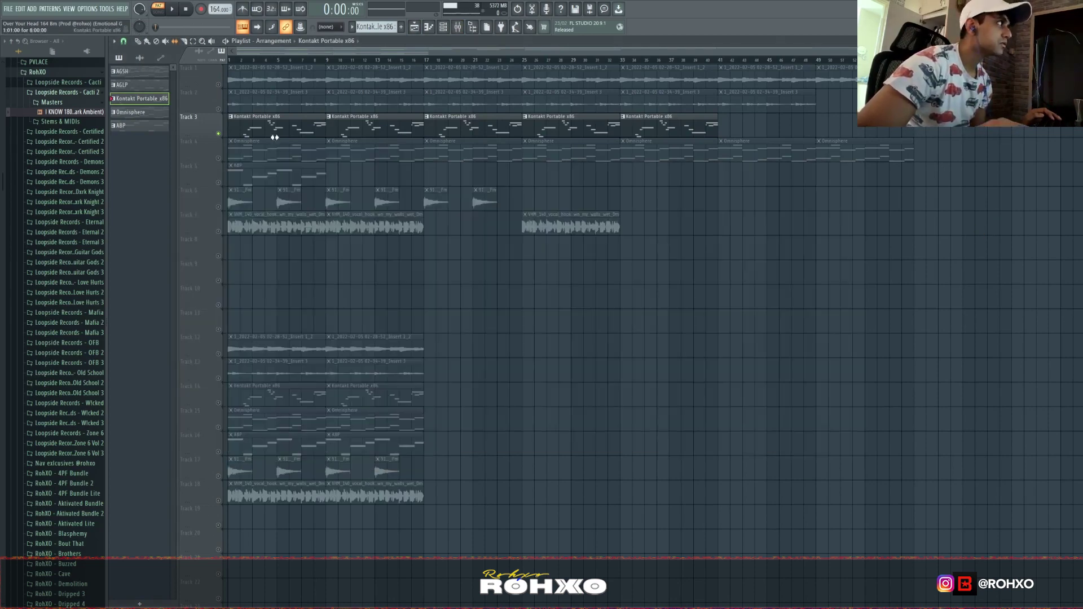
{"action": "key", "text": "F9"}
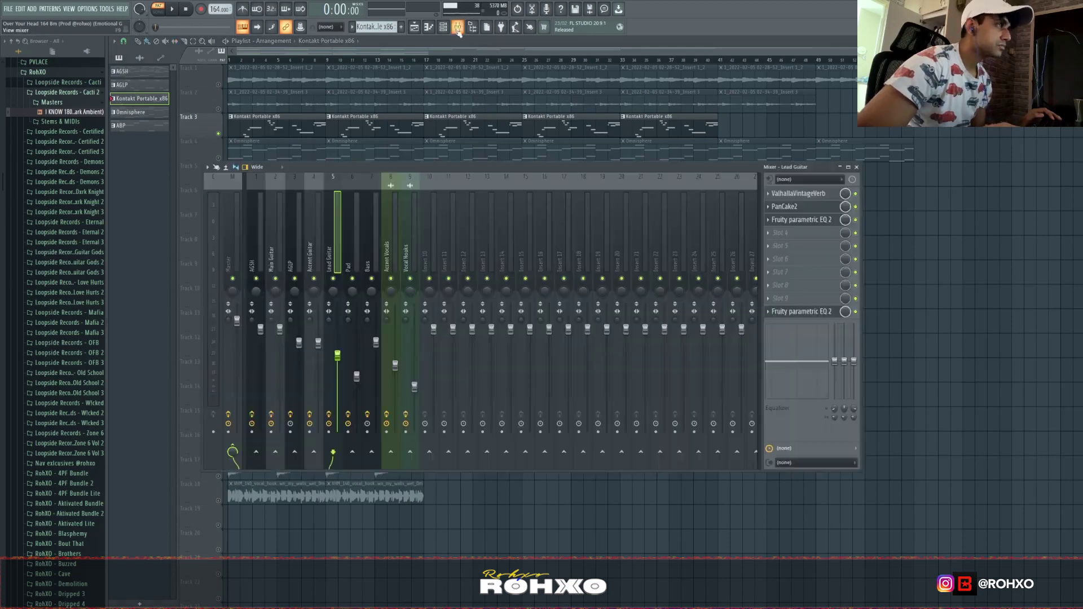
{"action": "left_click", "coordinate": [806, 194]}
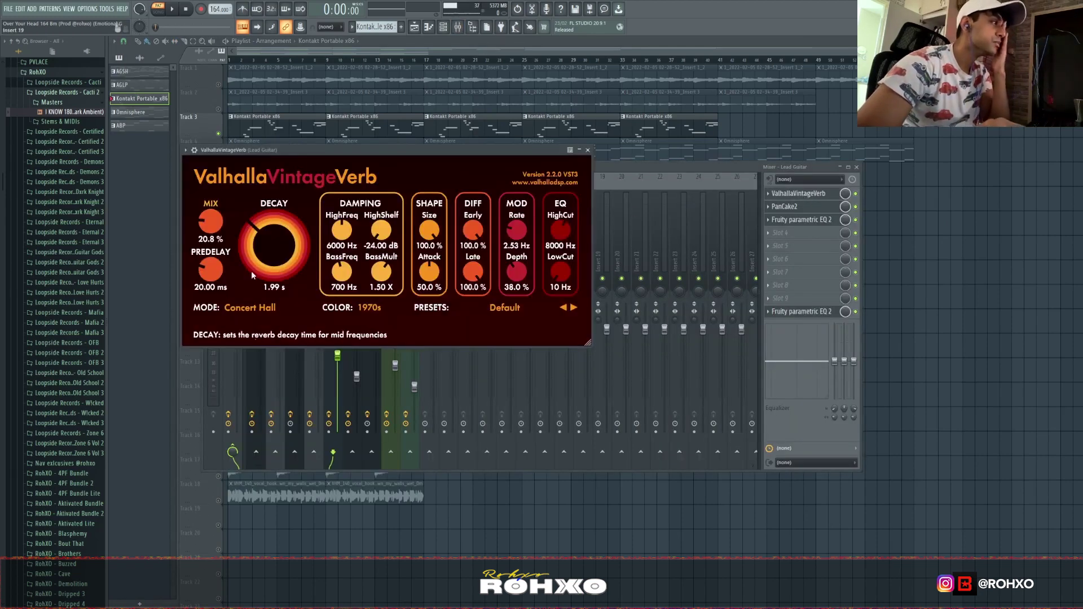
{"action": "key", "text": "F12"}
Open the Omnisphere instrument with its 'pad - mf'nthangonme' patch from the channel rack.
{"action": "key", "text": "F6"}
{"action": "left_click", "coordinate": [333, 273]}
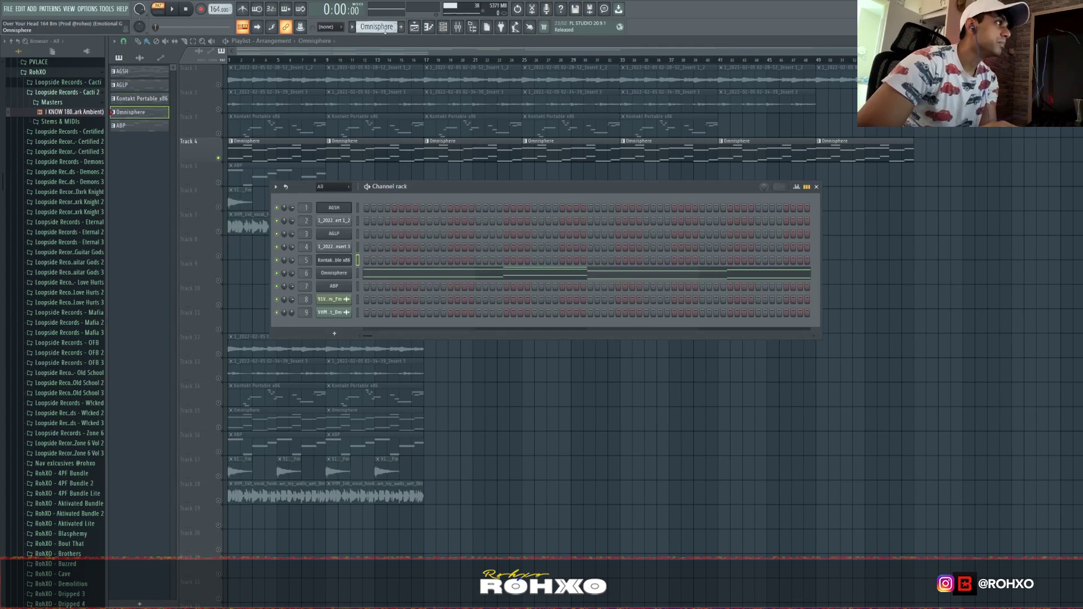
{"action": "left_click", "coordinate": [335, 273]}
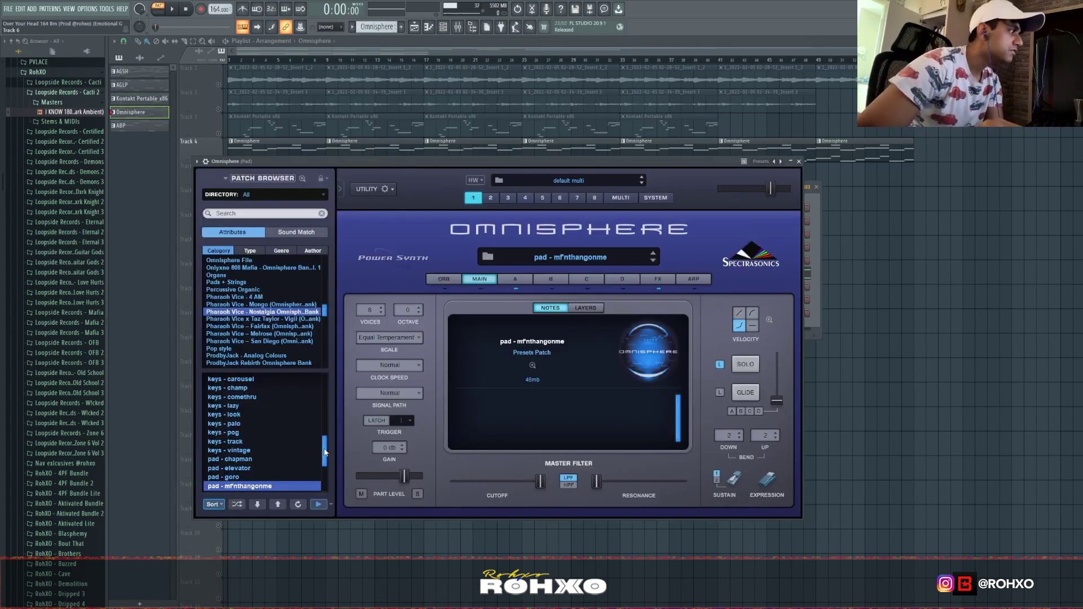
{"action": "scroll", "coordinate": [325, 451], "scroll_direction": "down", "scroll_amount": 3}
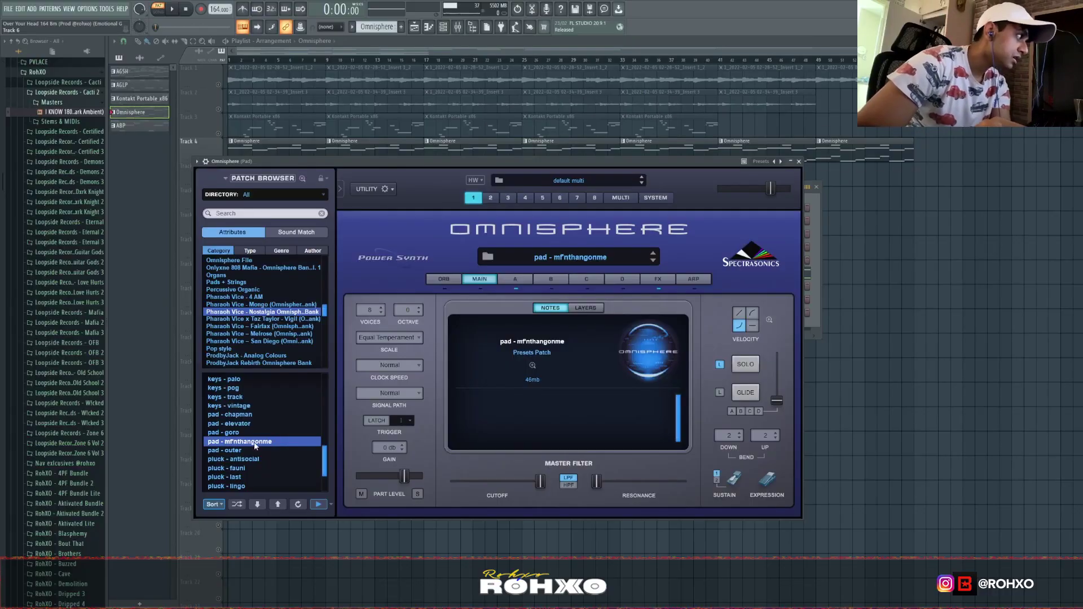
Open the Omnisphere pad's chord notes in the piano roll and play them through once.
{"action": "key", "text": "F6"}
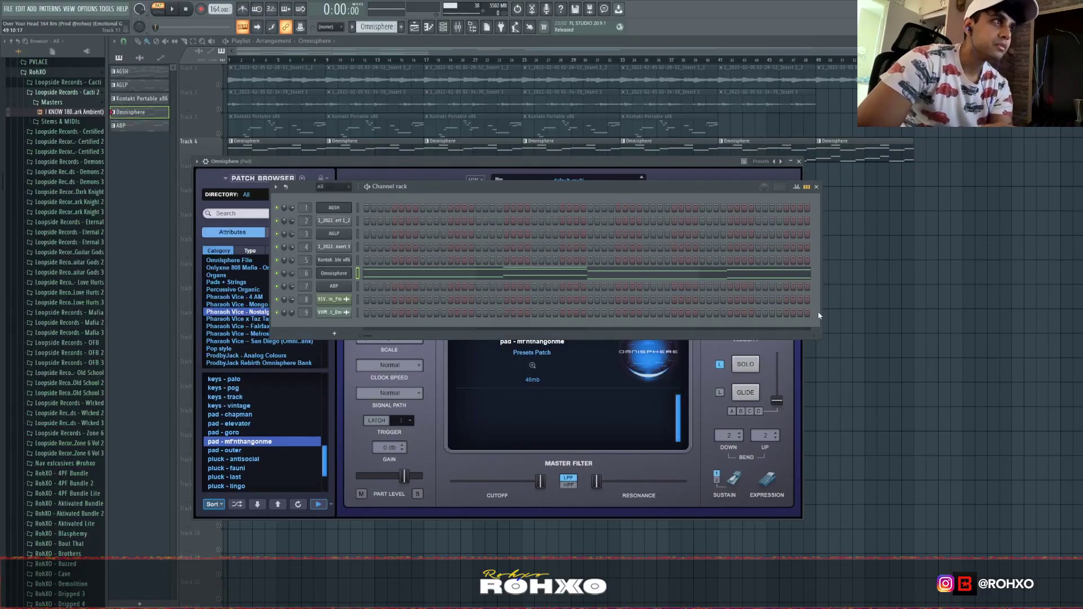
{"action": "right_click", "coordinate": [354, 272]}
{"action": "left_click", "coordinate": [361, 274]}
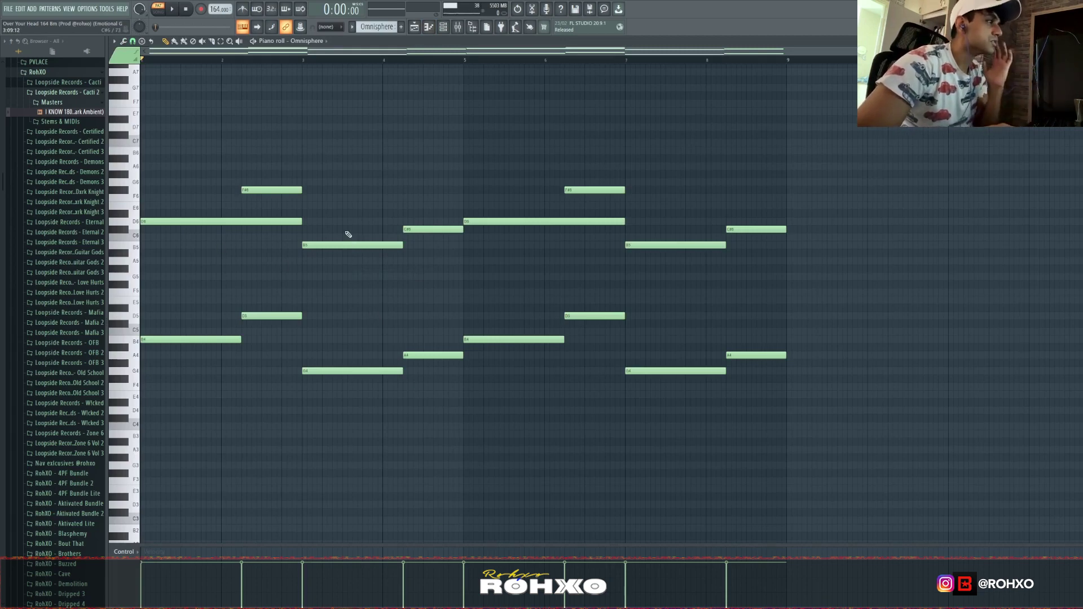
{"action": "key", "text": "space"}
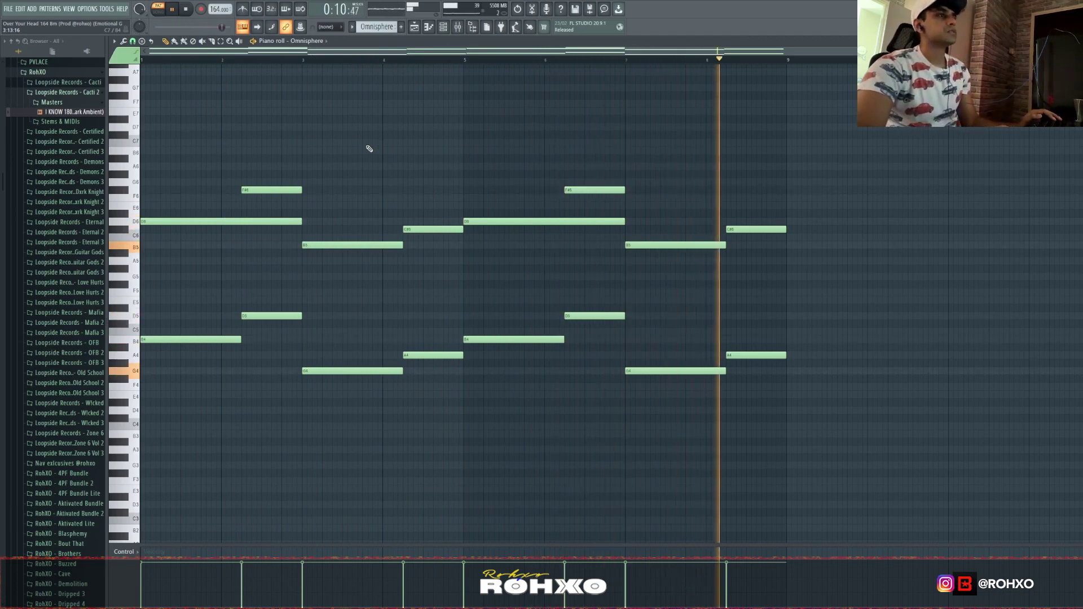
{"action": "key", "text": "space"}
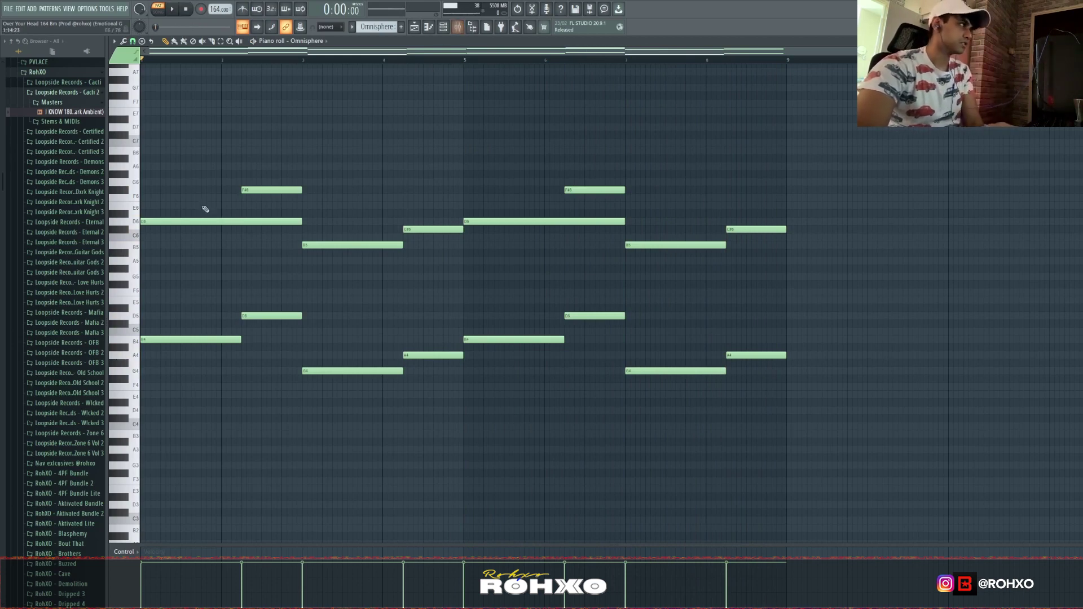
Briefly reopen the Omnisphere instrument window, then close it and the channel rack.
{"action": "left_click", "coordinate": [444, 26]}
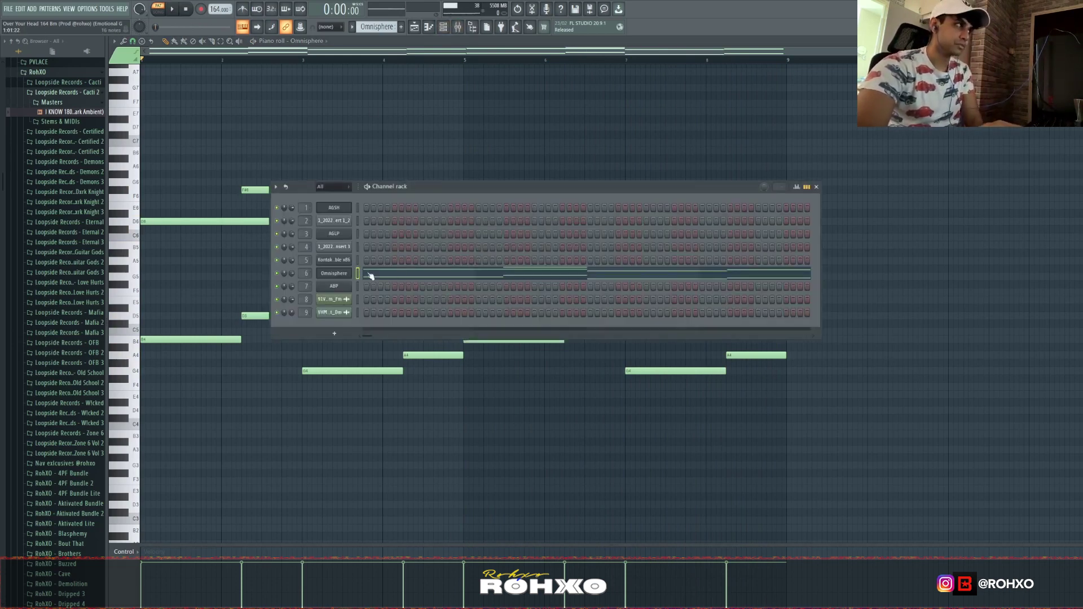
{"action": "left_click", "coordinate": [345, 273]}
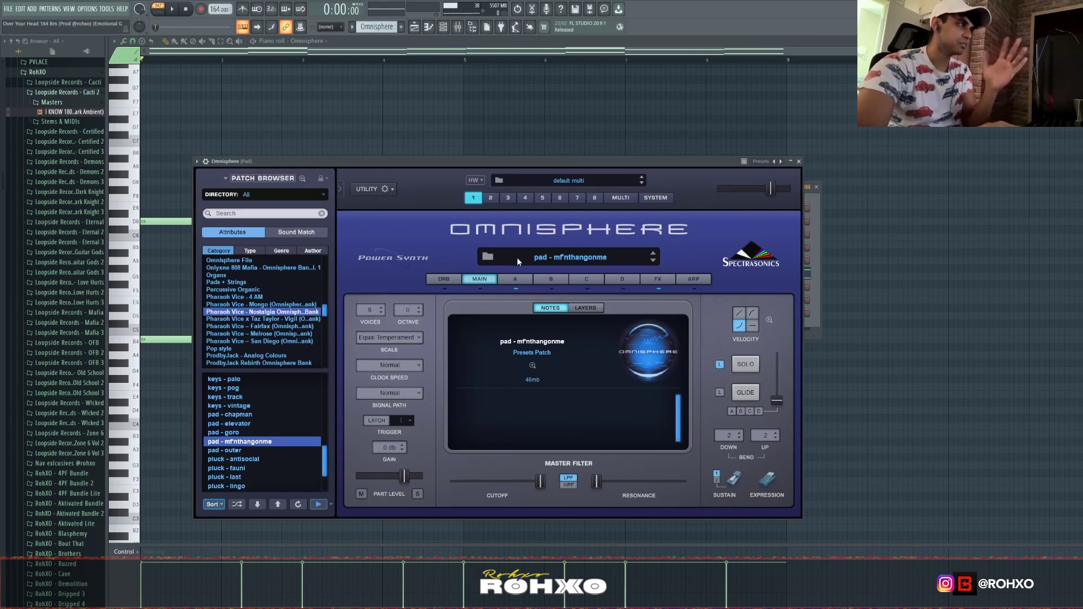
{"action": "key", "text": "F12"}
Check the Pad track's ValhallaVintageVerb, then close the reverb and mixer.
{"action": "left_click", "coordinate": [457, 27]}
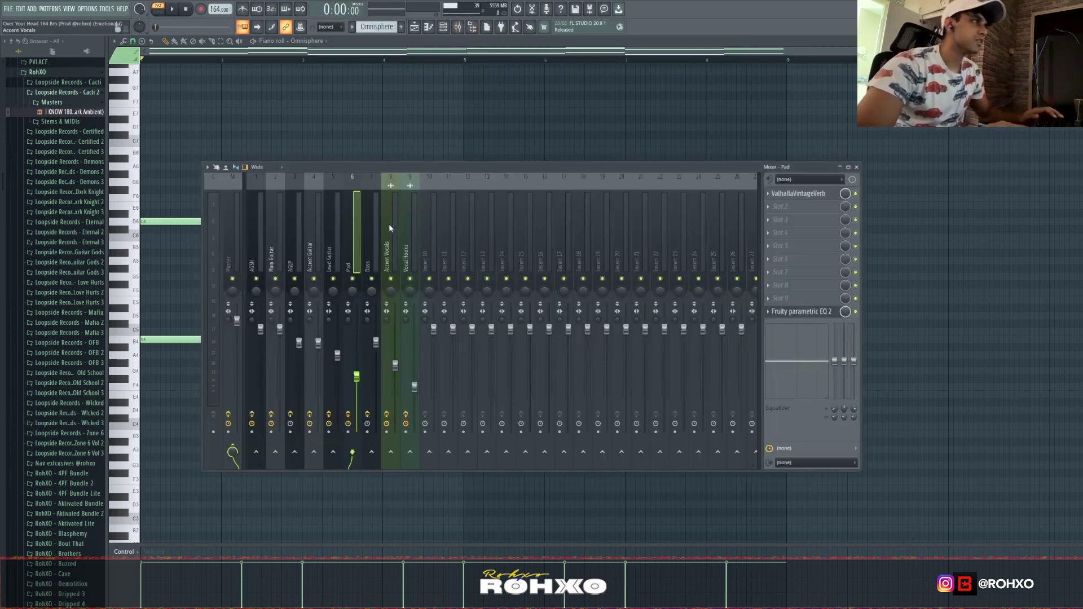
{"action": "left_click", "coordinate": [788, 194]}
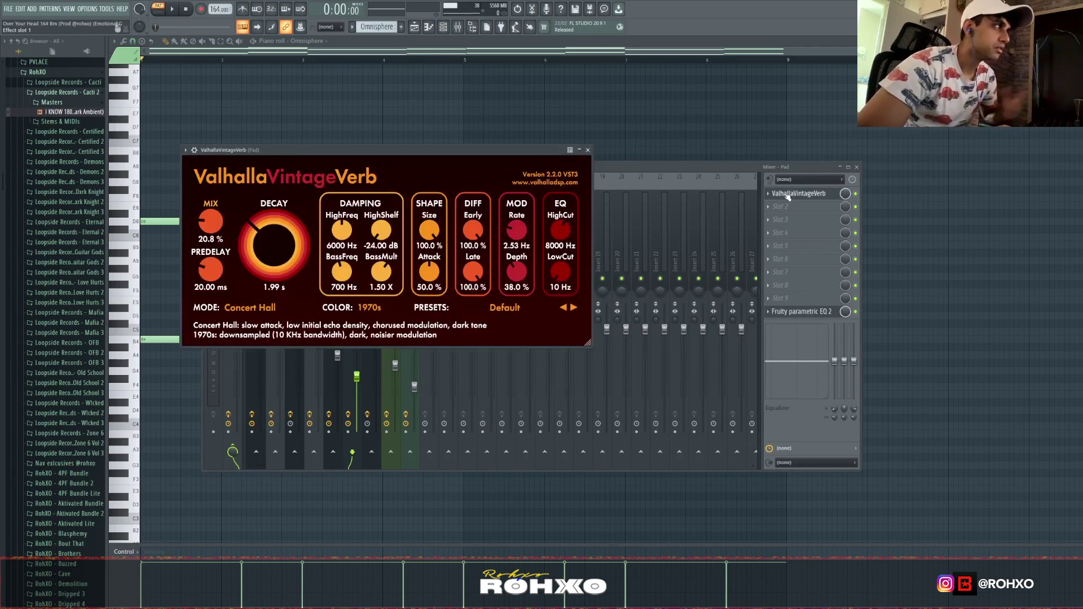
{"action": "key", "text": "F12"}
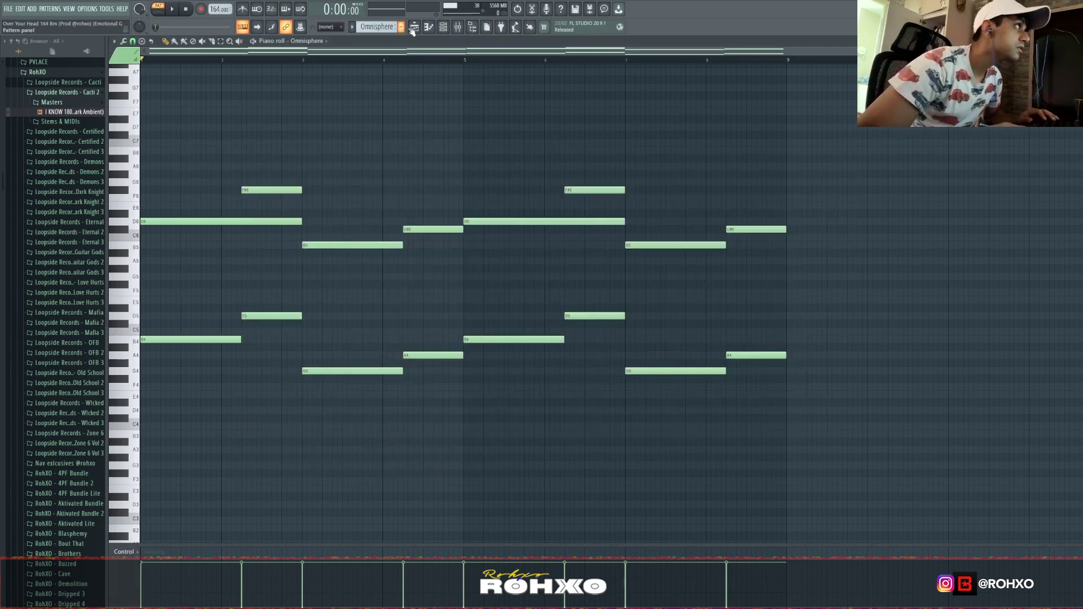
Inspect the ABP bass channel's instrument window and open its notes for editing.
{"action": "key", "text": "F5"}
{"action": "key", "text": "F6"}
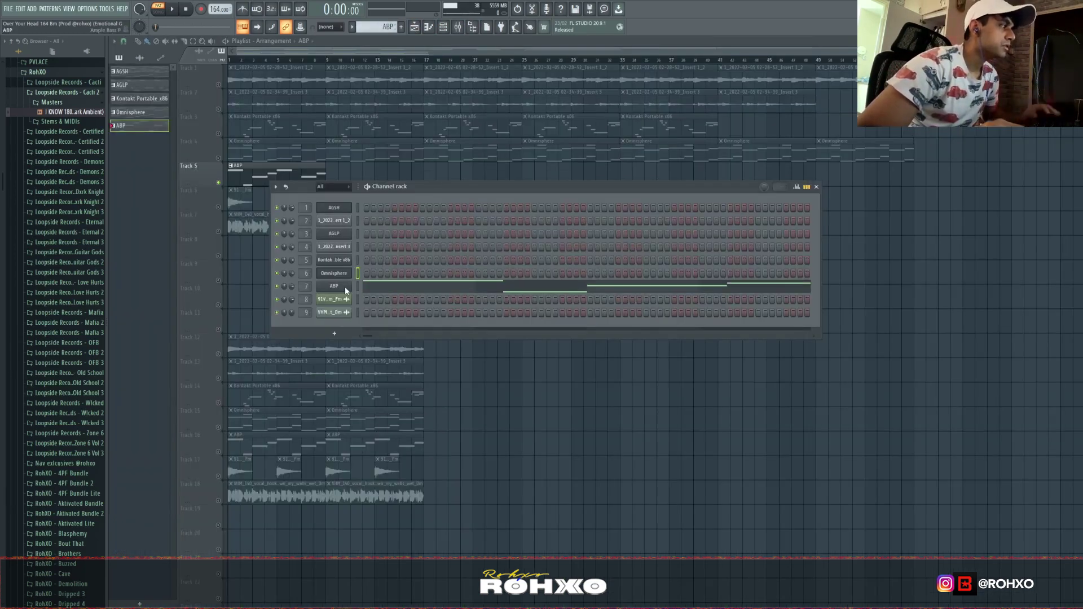
{"action": "left_click", "coordinate": [345, 288]}
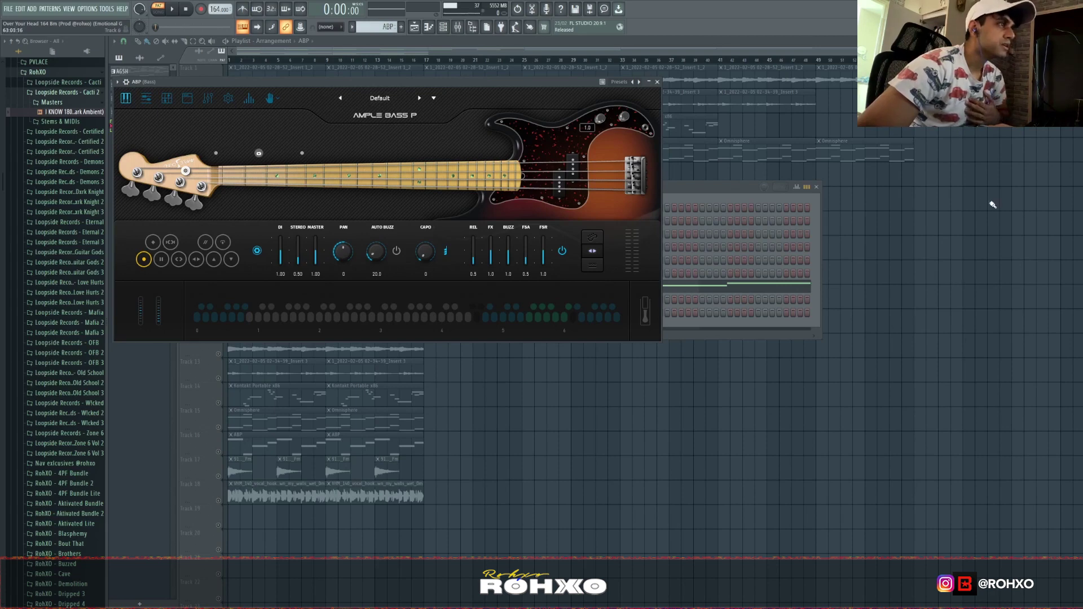
{"action": "left_click", "coordinate": [733, 186]}
{"action": "right_click", "coordinate": [348, 286]}
{"action": "left_click", "coordinate": [370, 286]}
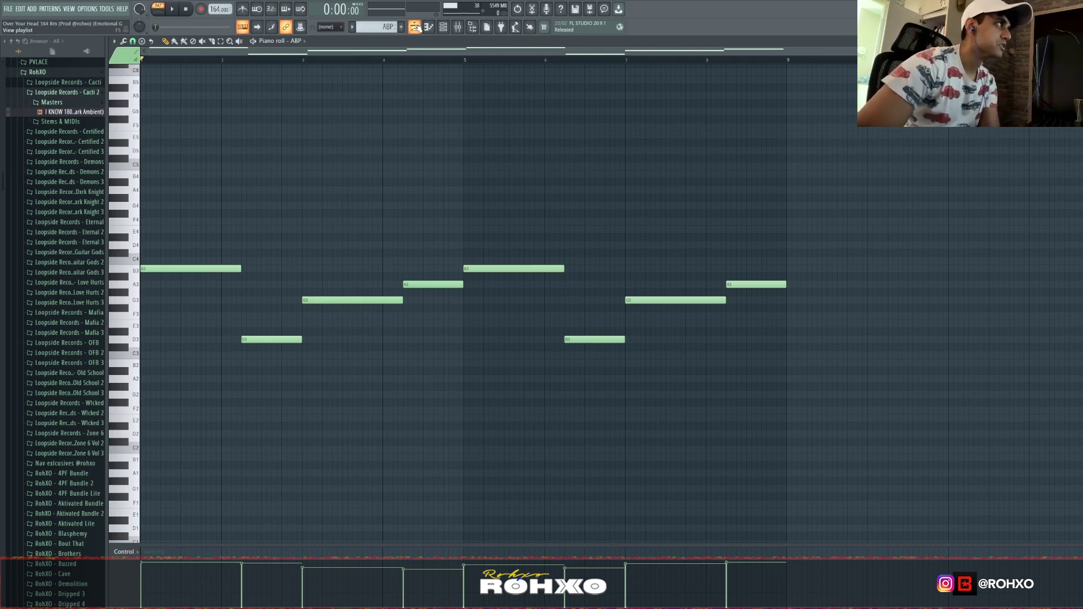
Open the ABP clip on Track 5, stop playback, and show the Bass mixer insert.
{"action": "left_click", "coordinate": [416, 27]}
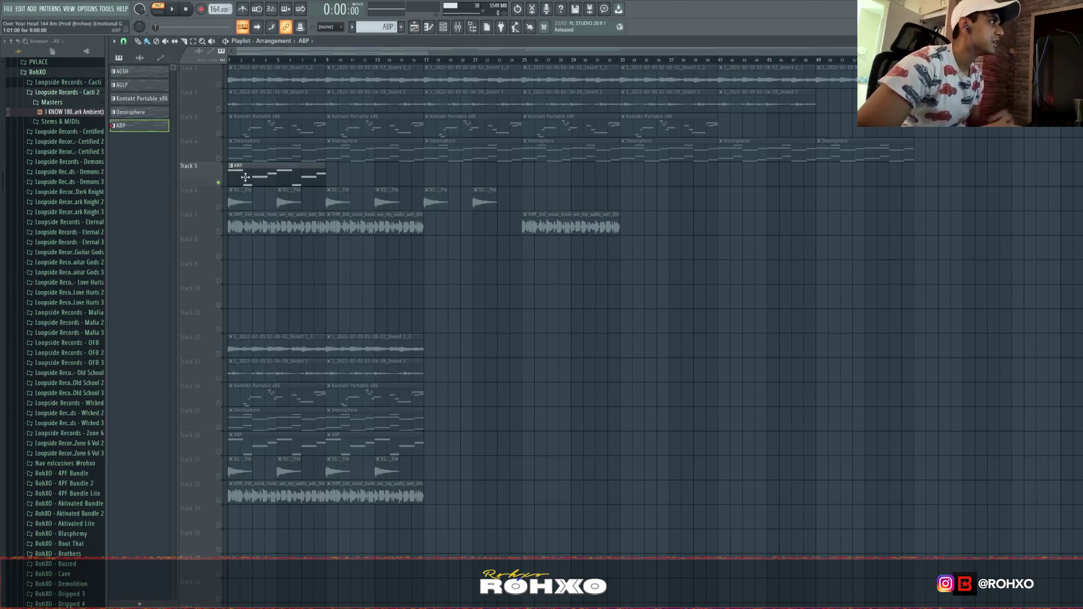
{"action": "double_click", "coordinate": [314, 167]}
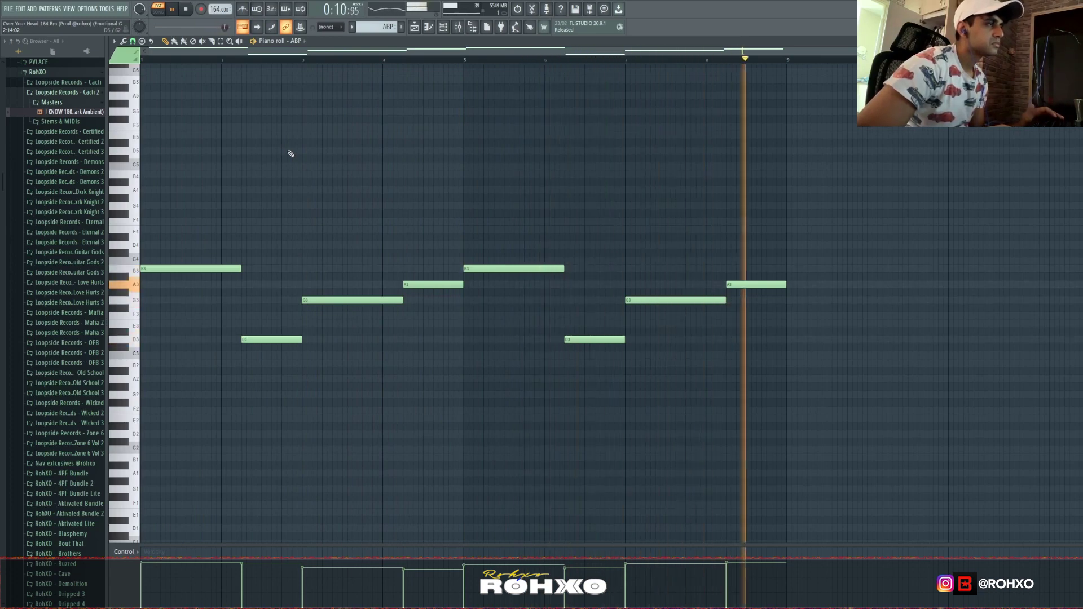
{"action": "key", "text": "space"}
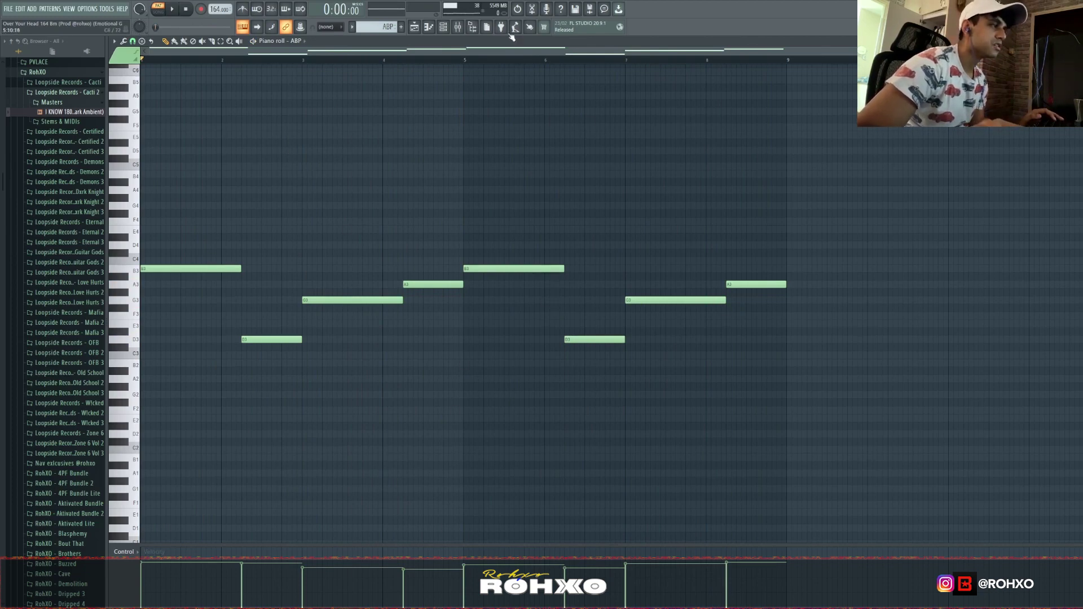
{"action": "left_click", "coordinate": [462, 27]}
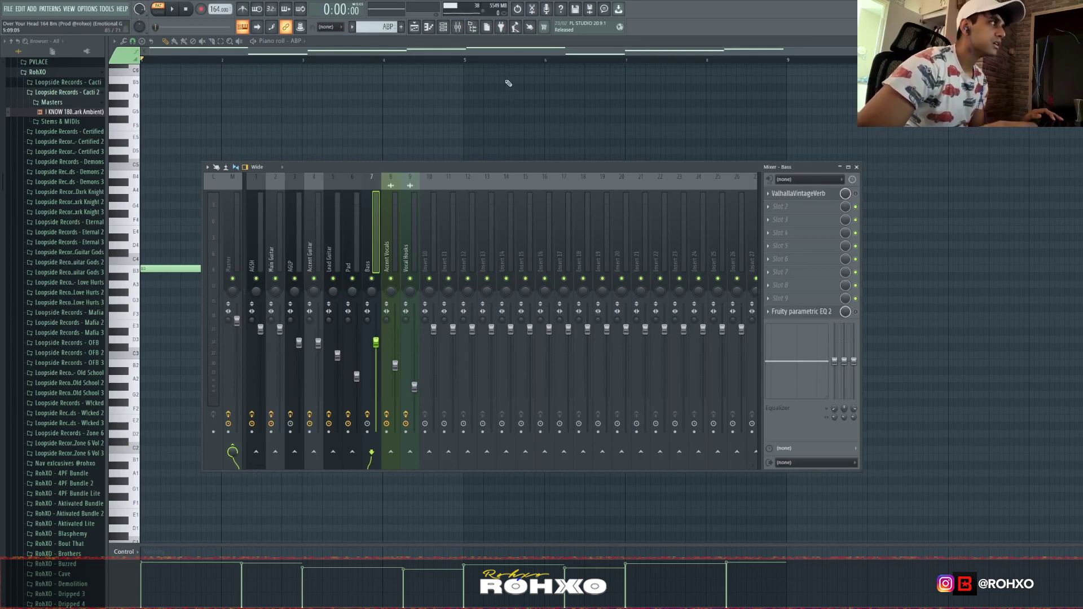
Close the mixer and return to the playlist arrangement.
{"action": "key", "text": "F5"}
{"action": "left_click", "coordinate": [391, 239]}
{"action": "key", "text": "F9"}
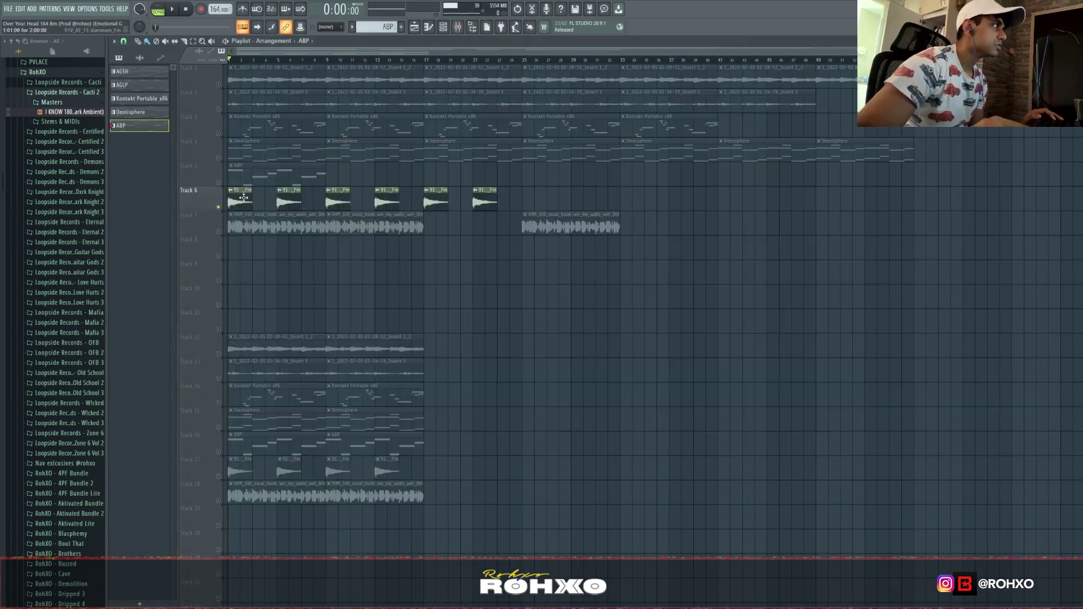
{"action": "scroll", "coordinate": [244, 197], "scroll_direction": "up", "scroll_amount": 5}
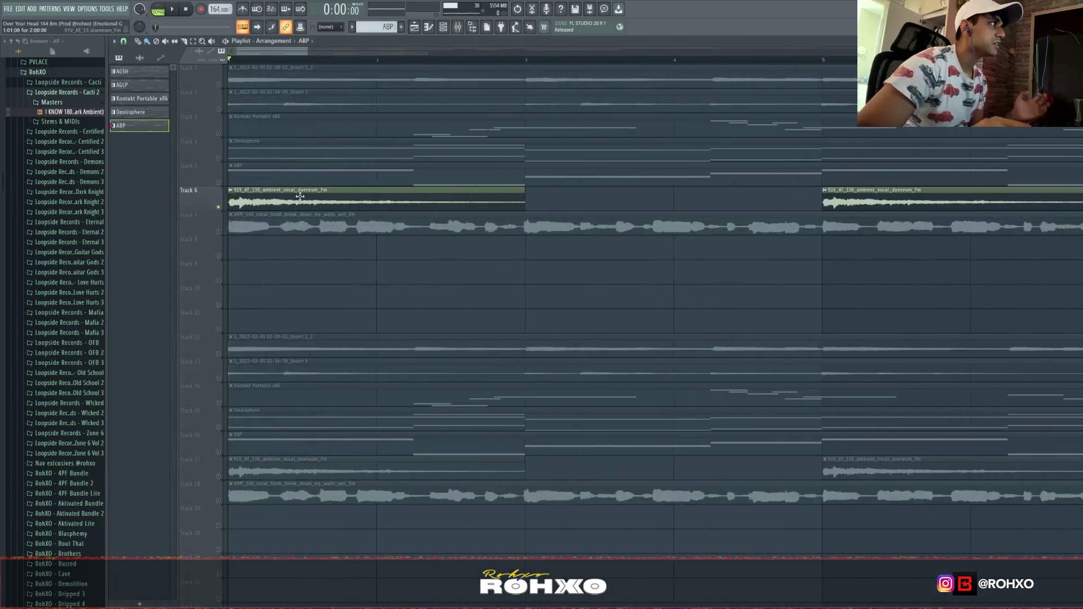
Check the Track 6 clip's sample without loading anything, then play and stop the vocal loop.
{"action": "double_click", "coordinate": [316, 201]}
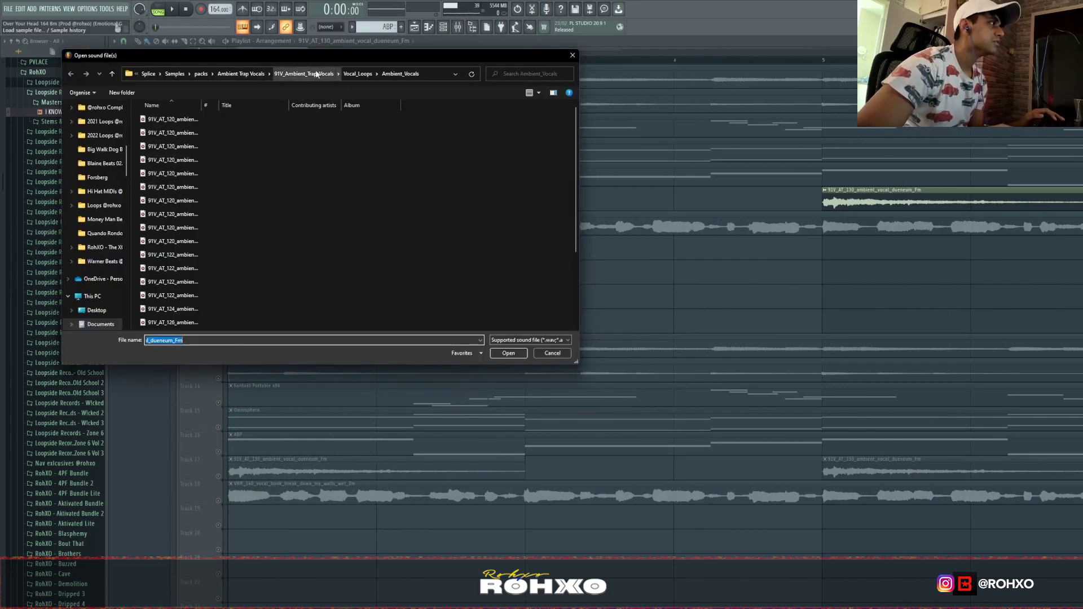
{"action": "left_click", "coordinate": [567, 353]}
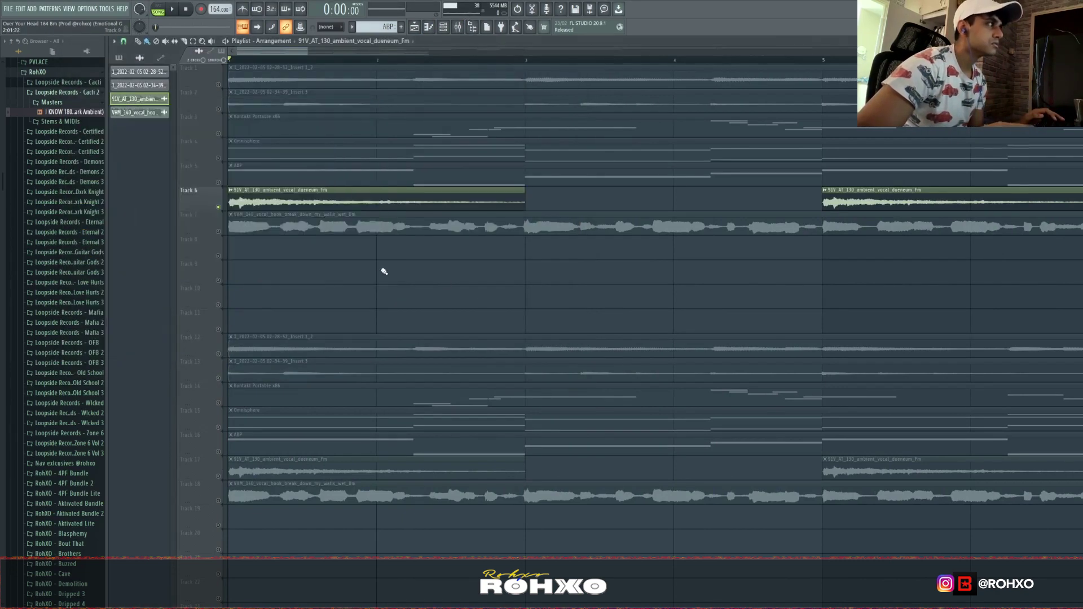
{"action": "scroll", "coordinate": [375, 265], "scroll_direction": "down", "scroll_amount": 4}
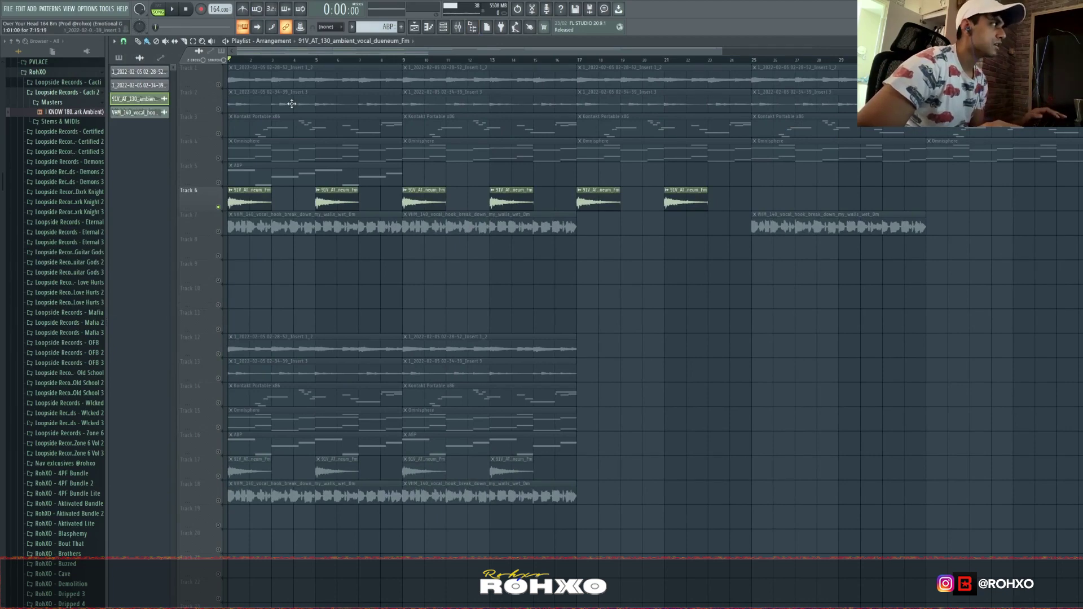
{"action": "key", "text": "space"}
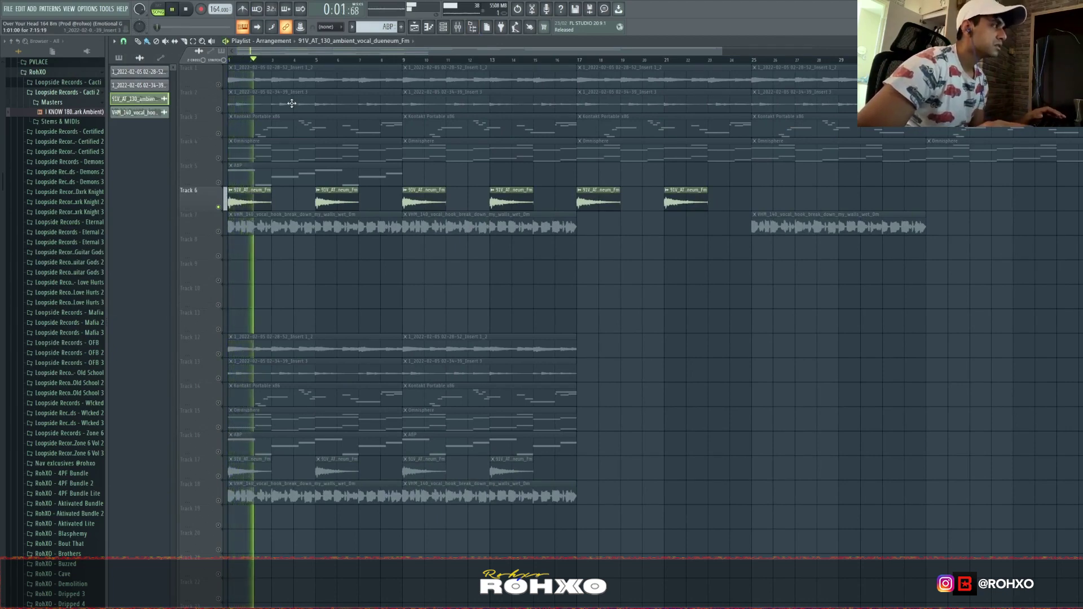
{"action": "key", "text": "space"}
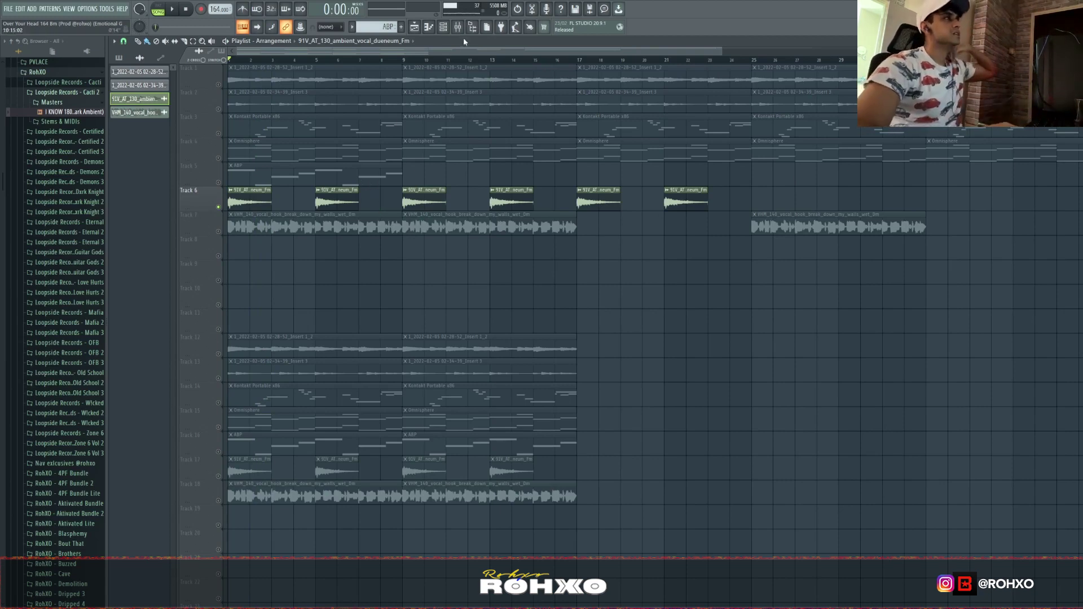
Open soothe2 and PanCake2 on the Accent Vocals insert and check PanCake2's panning rate choices.
{"action": "key", "text": "F9"}
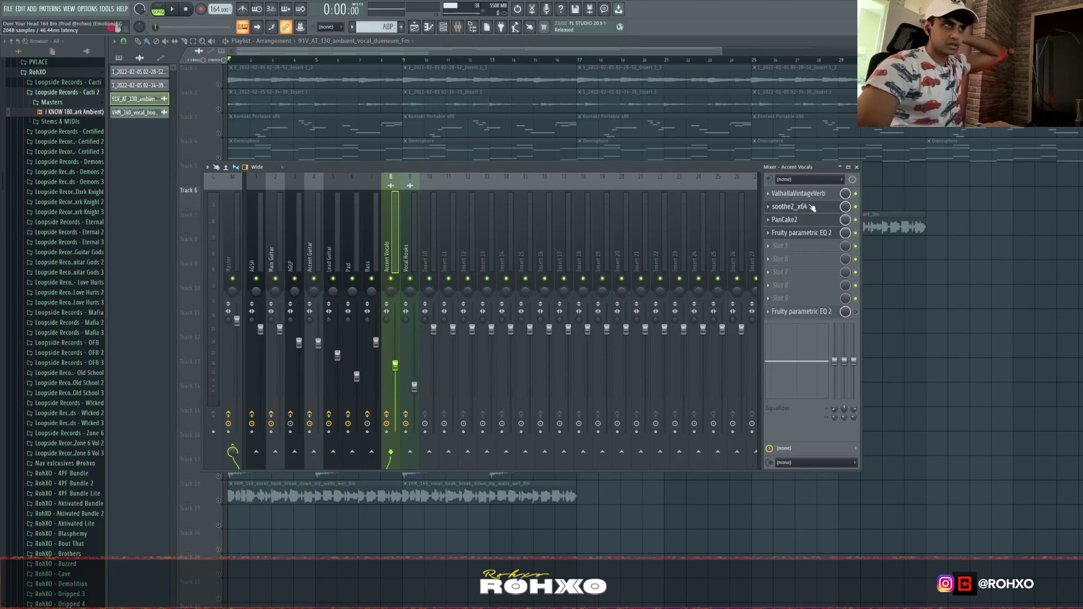
{"action": "left_click", "coordinate": [789, 207]}
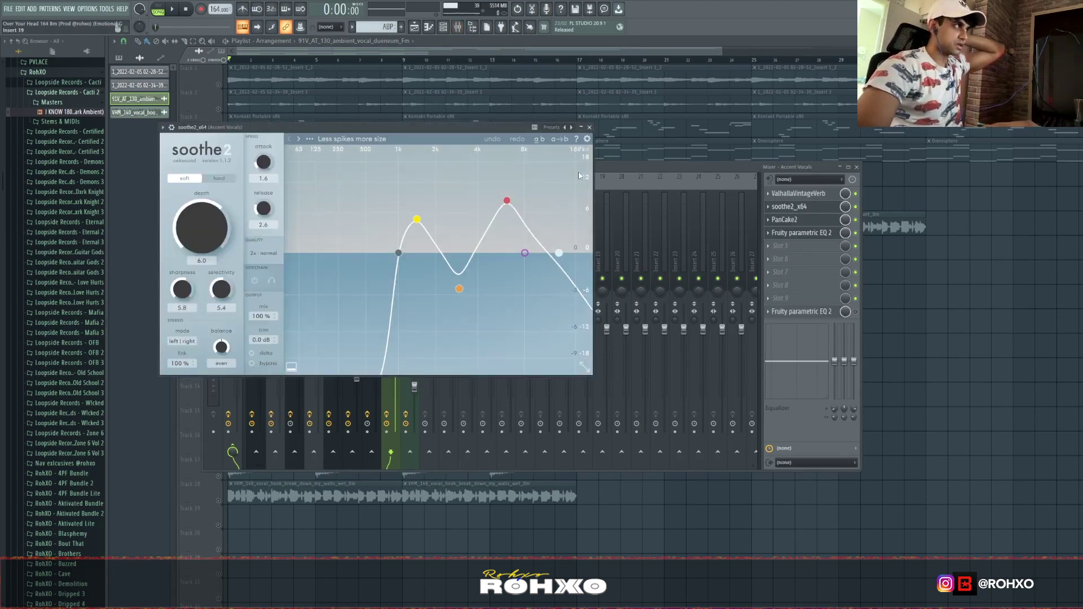
{"action": "left_click", "coordinate": [790, 219]}
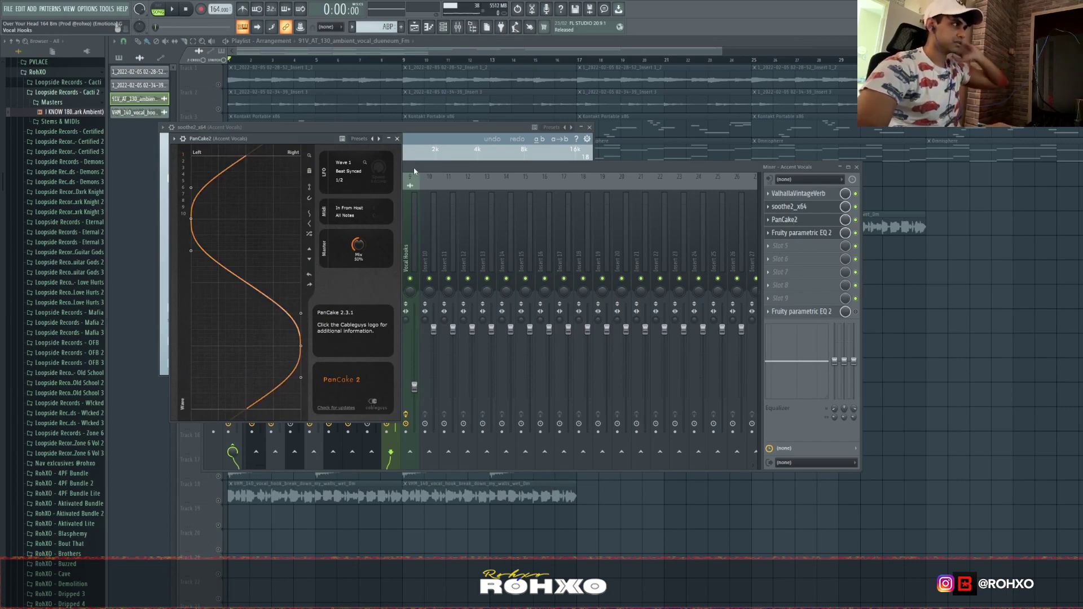
{"action": "left_click", "coordinate": [356, 181]}
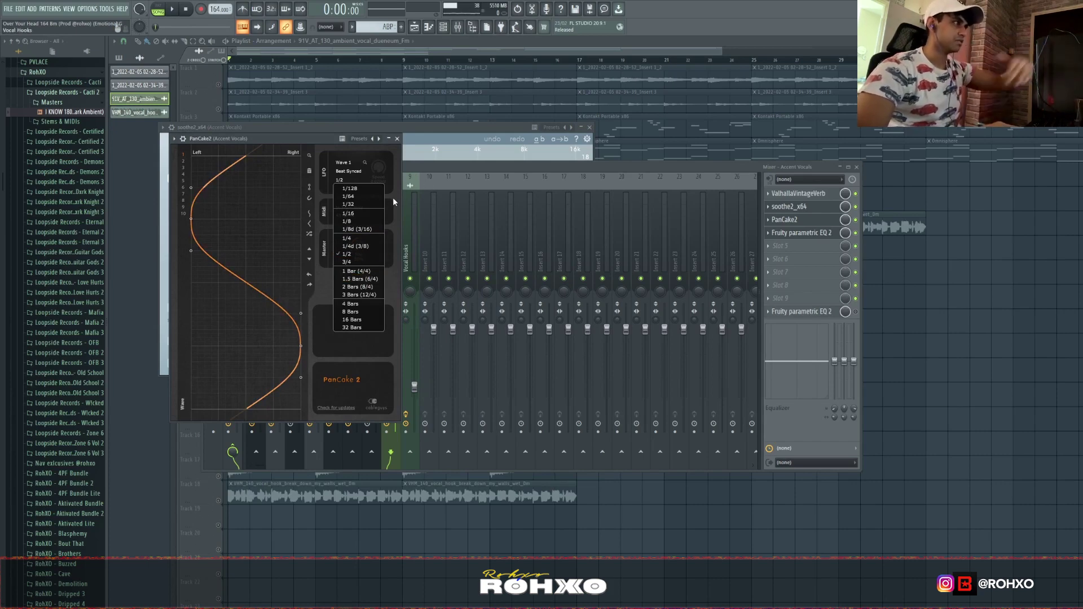
{"action": "left_click", "coordinate": [440, 172]}
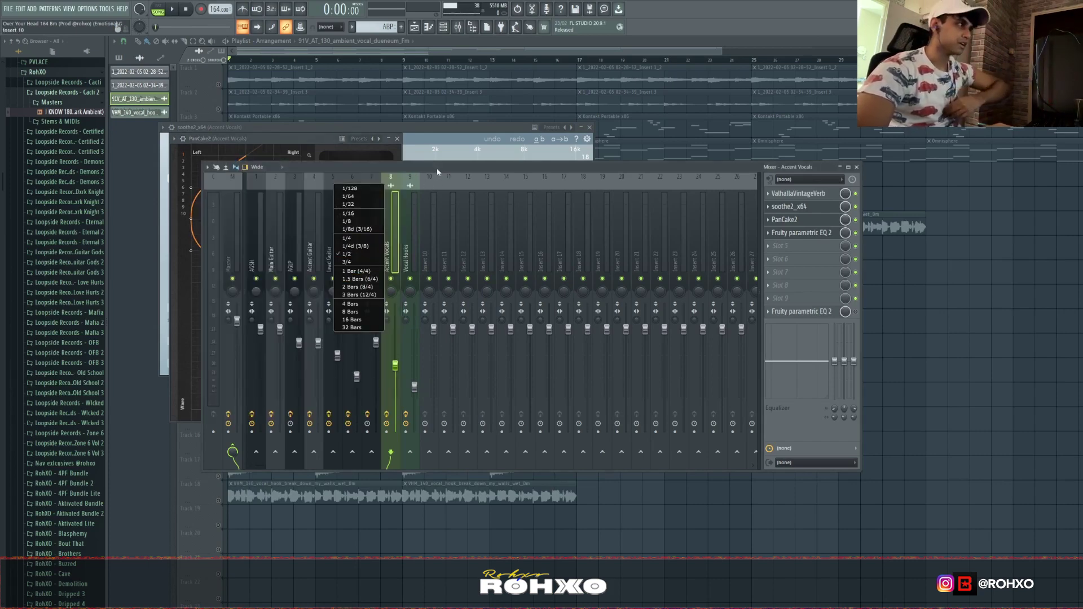
Bypass the Accent Vocals parametric EQ, play the vocals, then close the mixer.
{"action": "left_click", "coordinate": [408, 243]}
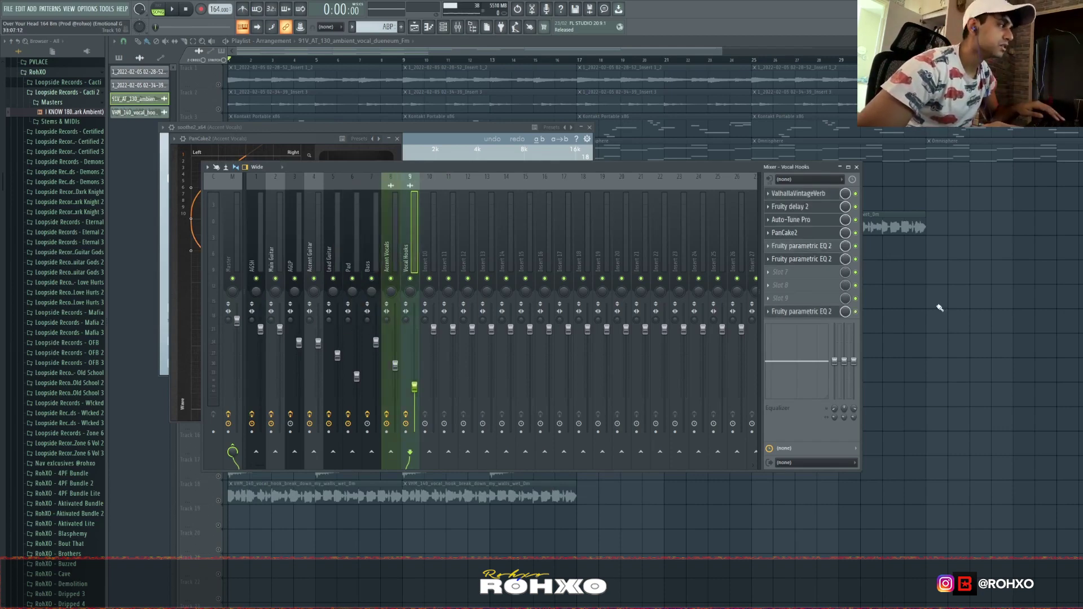
{"action": "key", "text": "Left"}
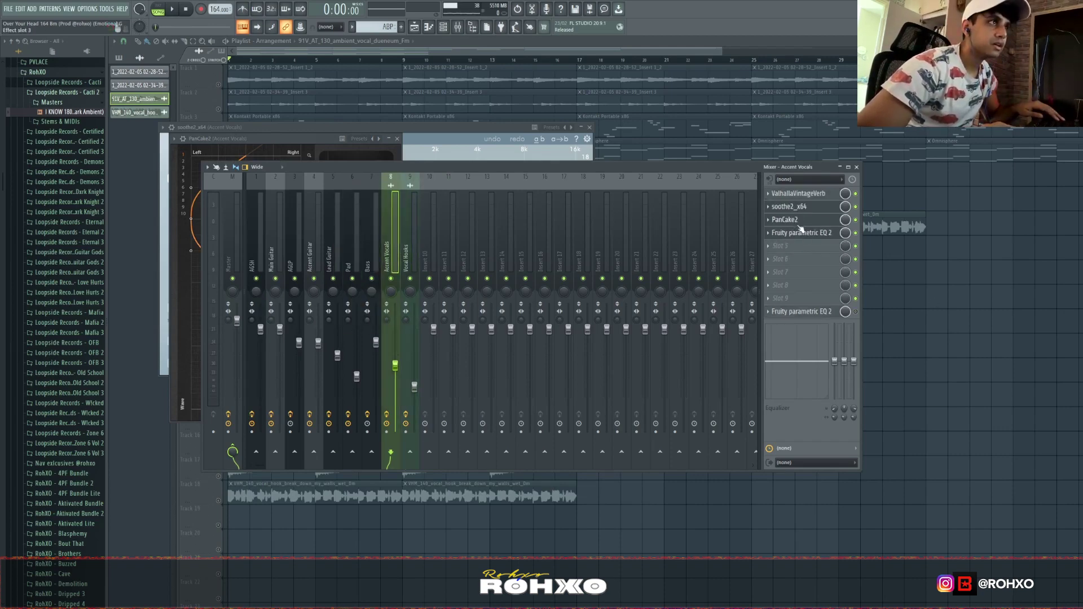
{"action": "left_click", "coordinate": [802, 232]}
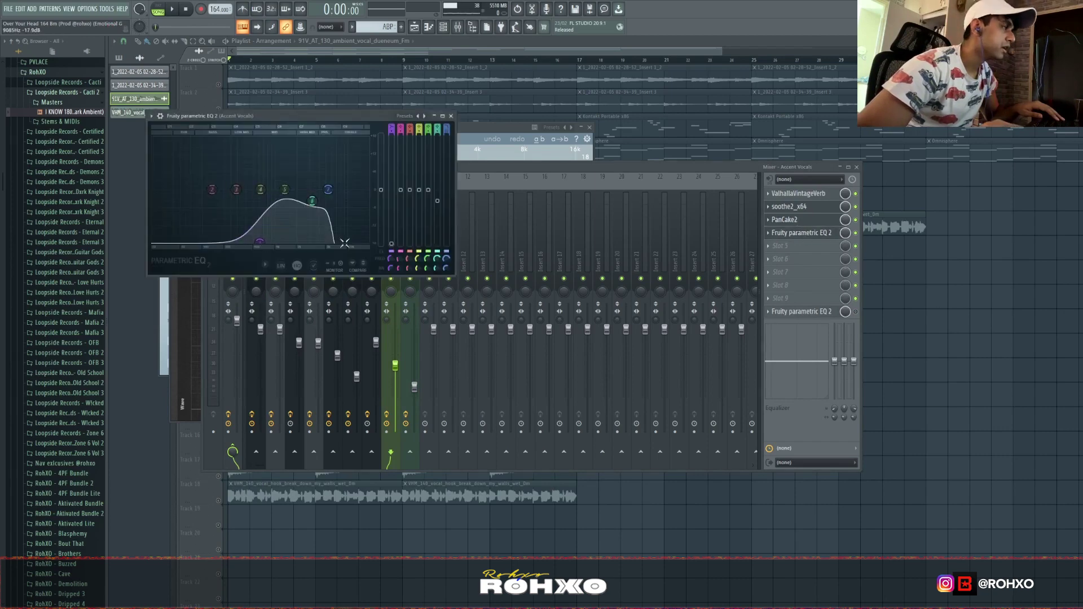
{"action": "left_click", "coordinate": [856, 233]}
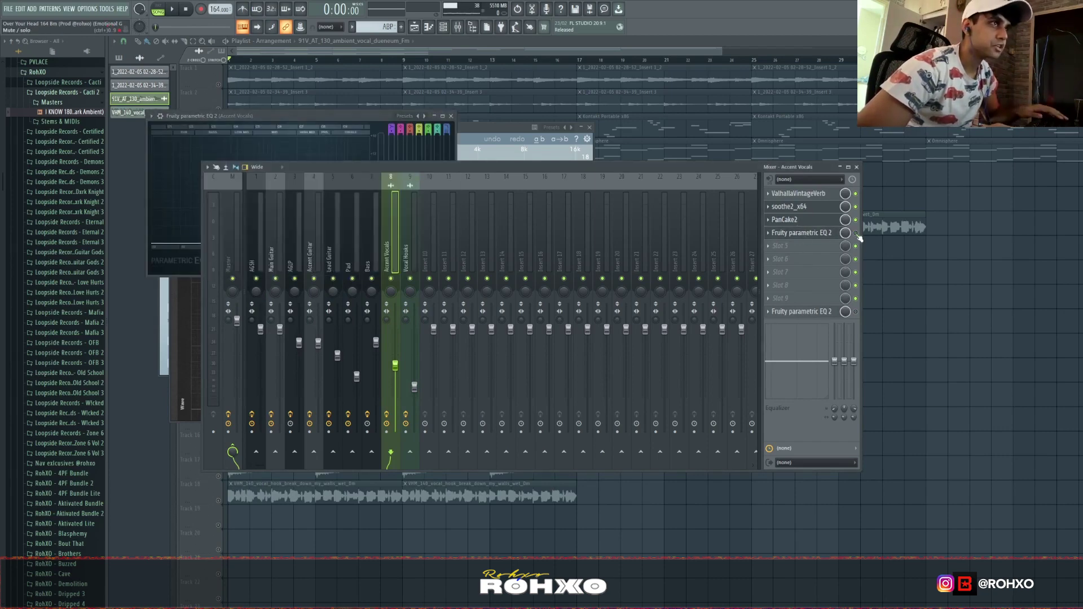
{"action": "key", "text": "space"}
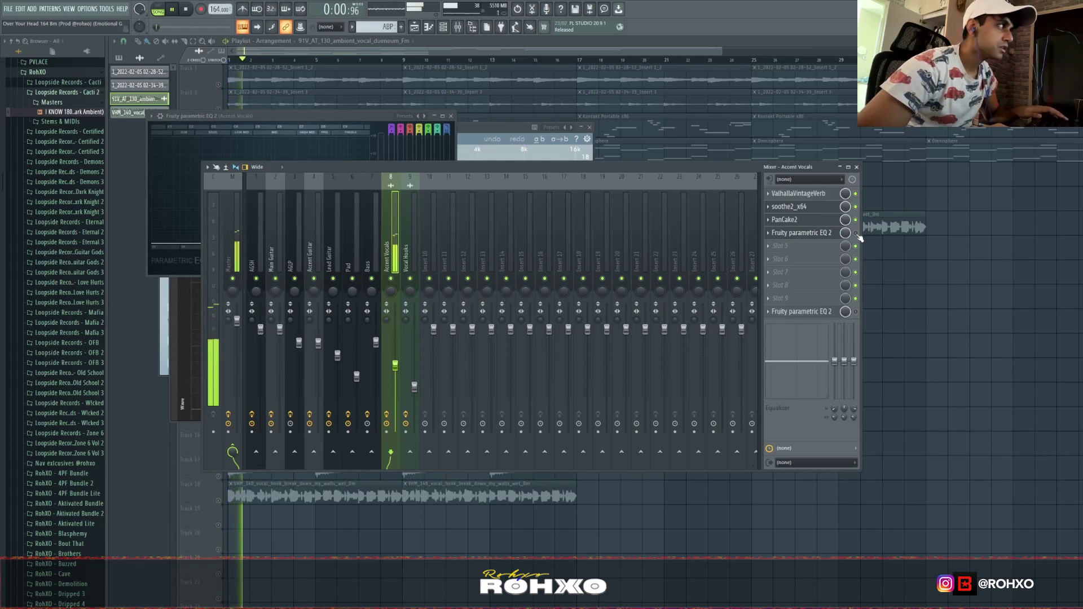
{"action": "key", "text": "space"}
{"action": "key", "text": "space"}
{"action": "key", "text": "space"}
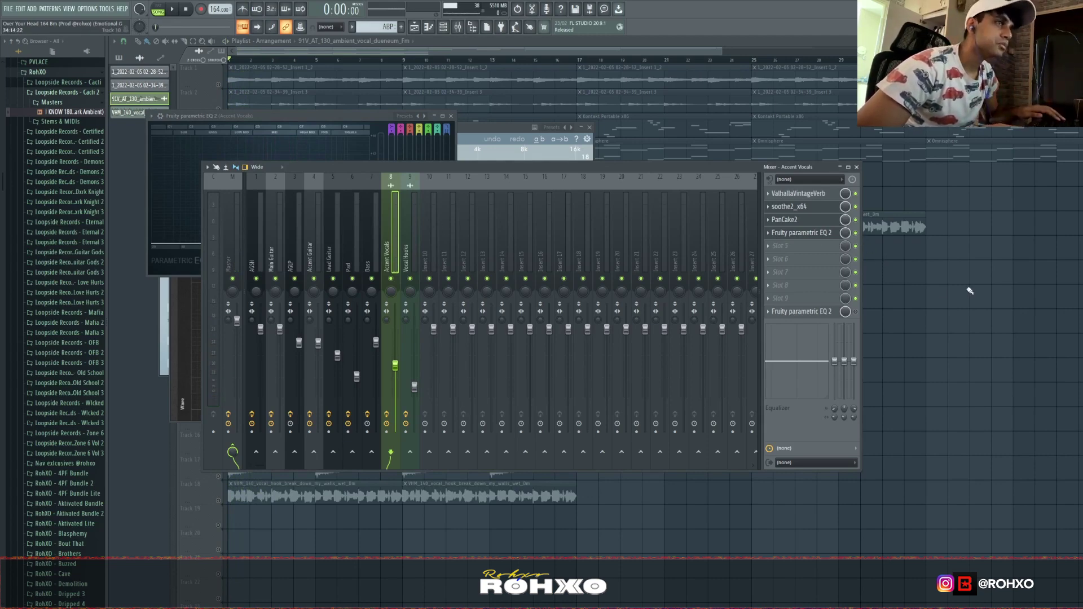
{"action": "key", "text": "F12"}
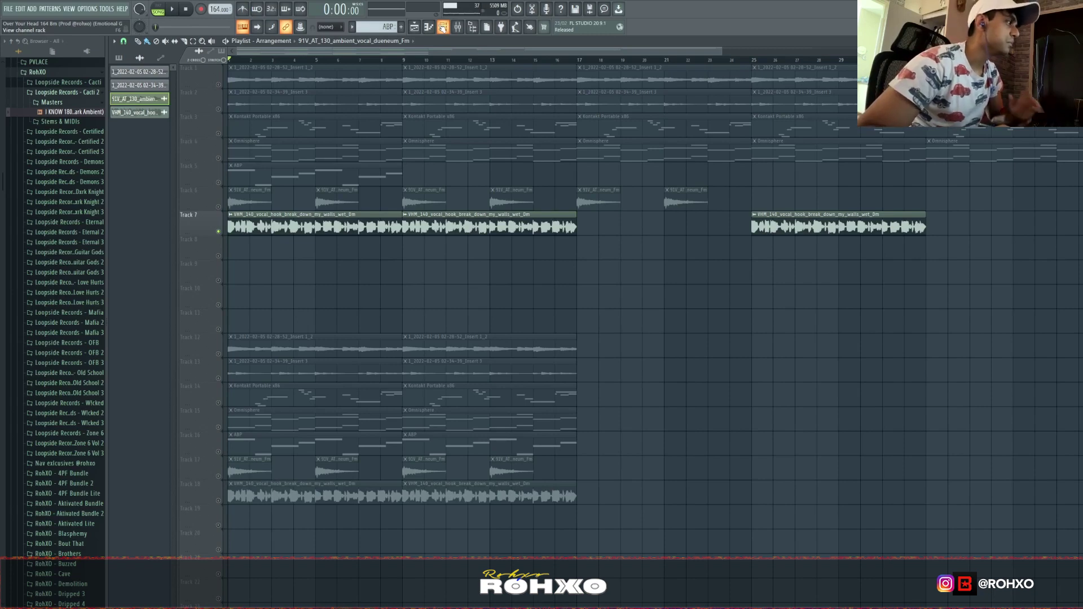
Open the Track 7 vocal clip's sample settings and close them without loading a new sample.
{"action": "left_click", "coordinate": [443, 27]}
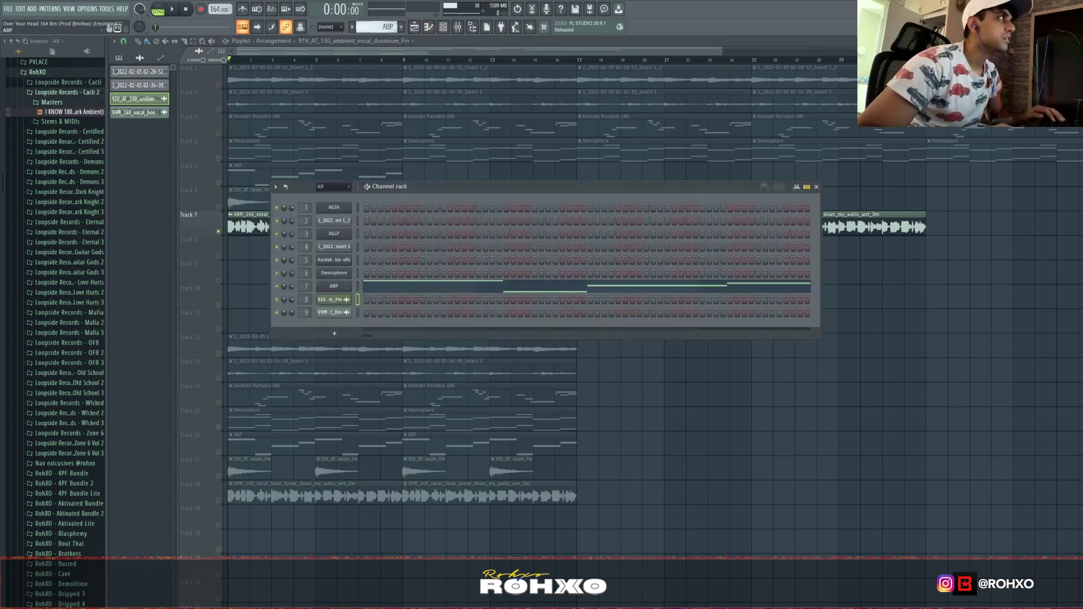
{"action": "left_click", "coordinate": [443, 26]}
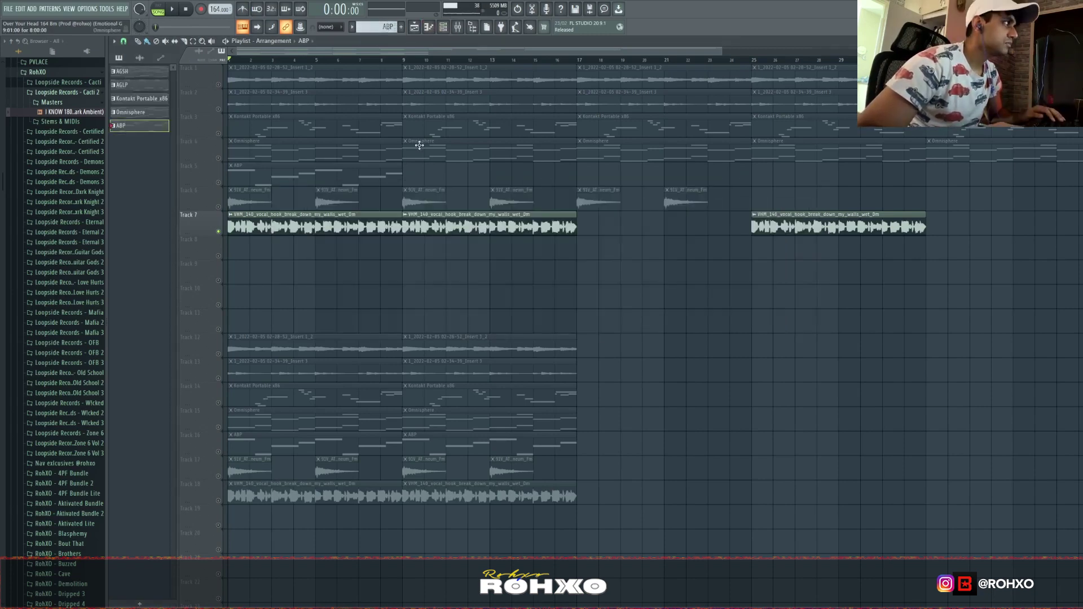
{"action": "double_click", "coordinate": [348, 223]}
{"action": "left_click", "coordinate": [238, 153]}
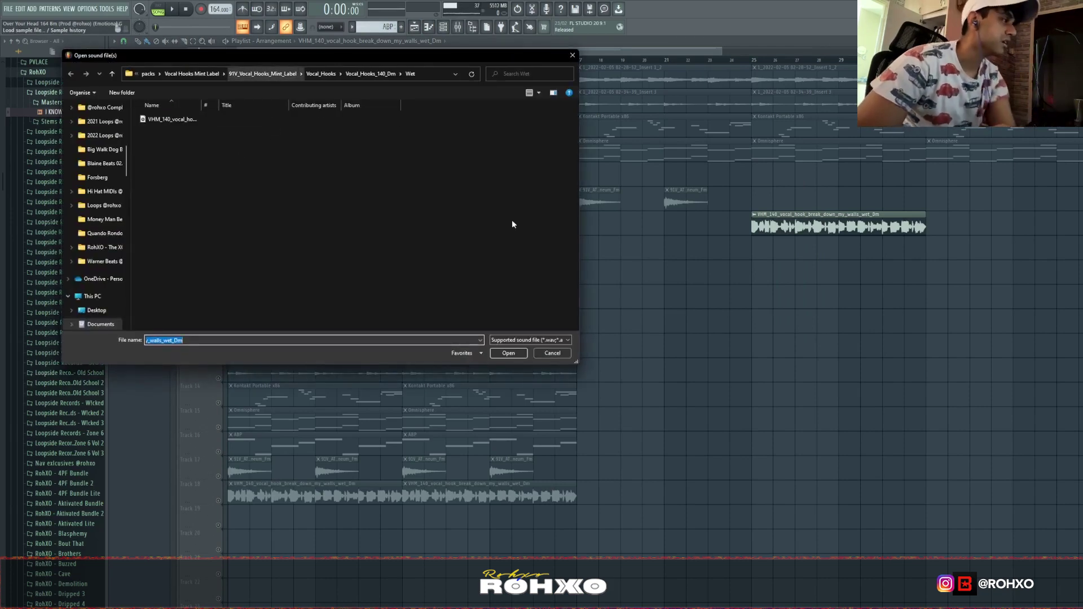
{"action": "left_click", "coordinate": [540, 352]}
{"action": "left_click", "coordinate": [510, 289]}
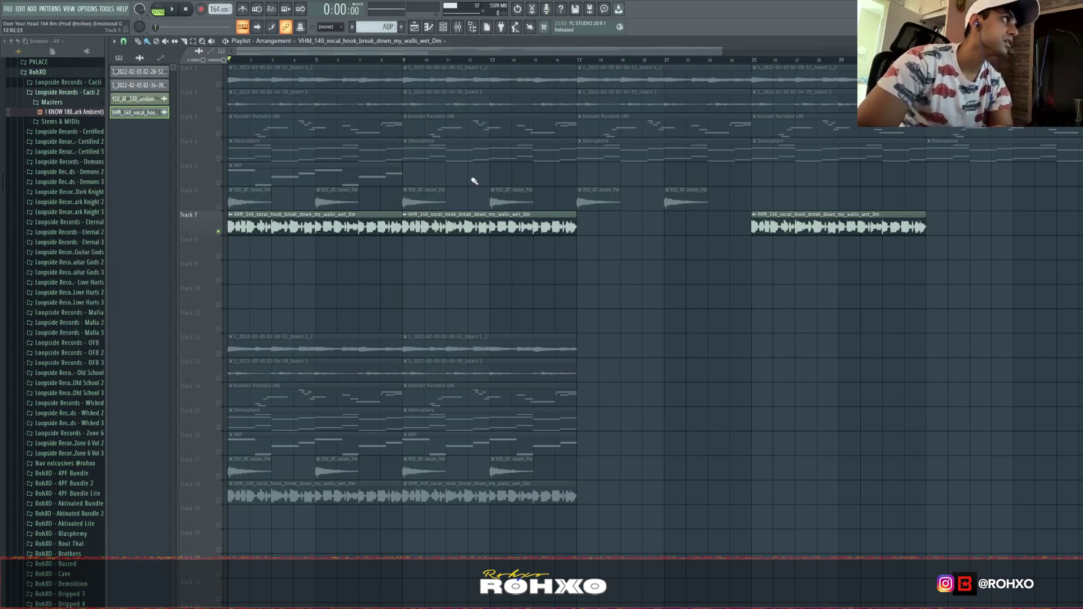
Play the arrangement with the vocal hook, stop, and glance at the clip's settings again.
{"action": "key", "text": "space"}
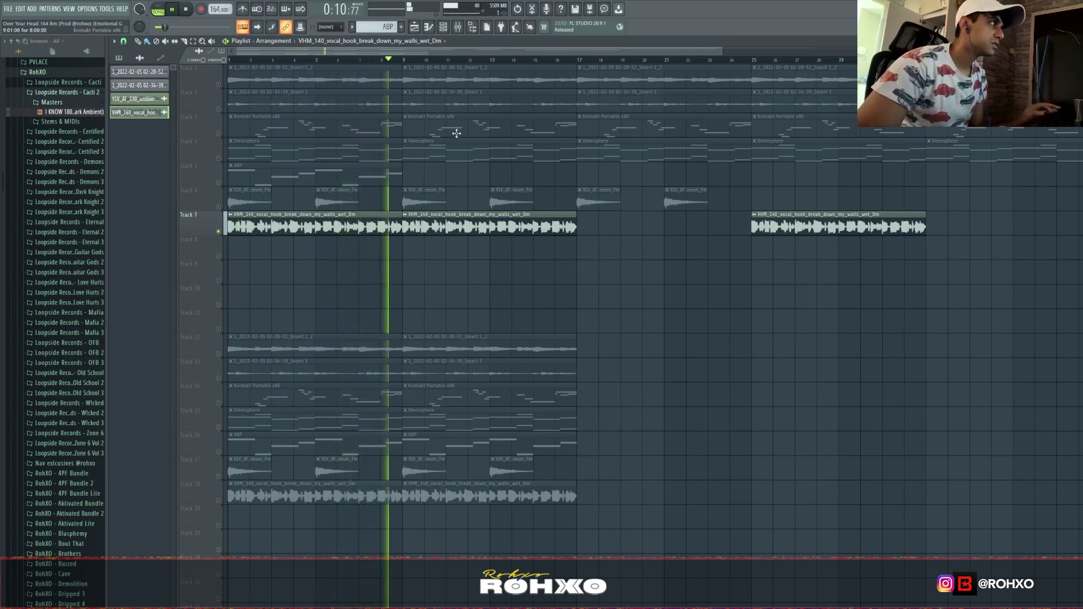
{"action": "key", "text": "space"}
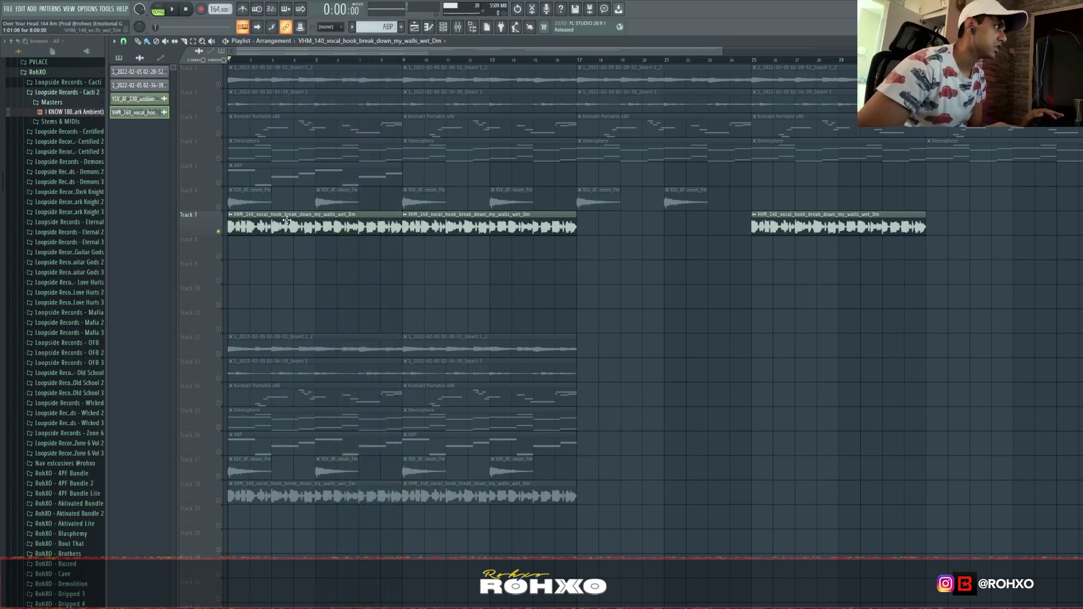
{"action": "double_click", "coordinate": [288, 222]}
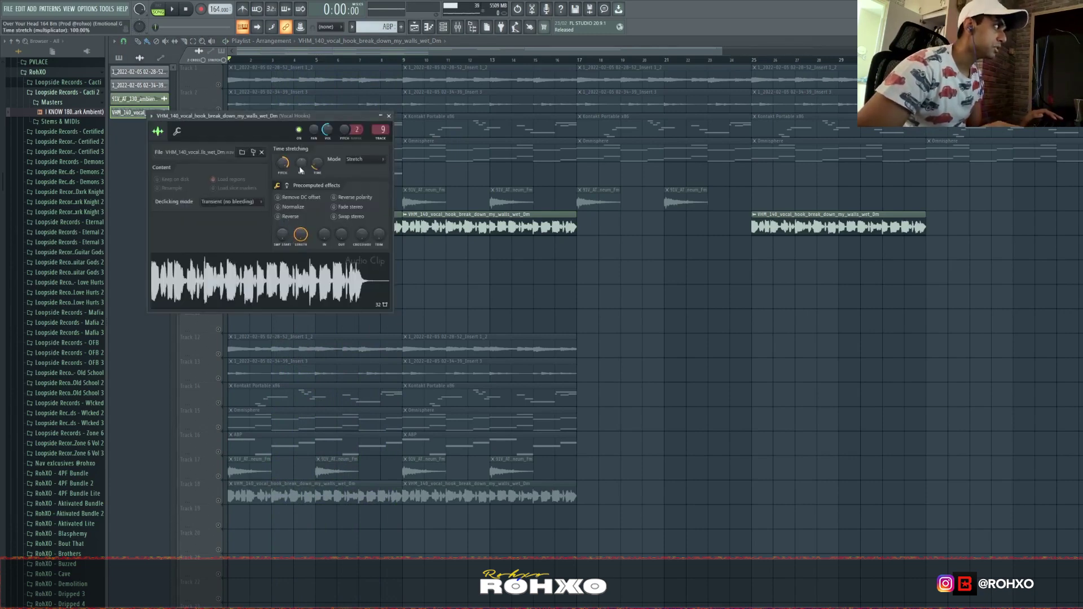
{"action": "key", "text": "Escape"}
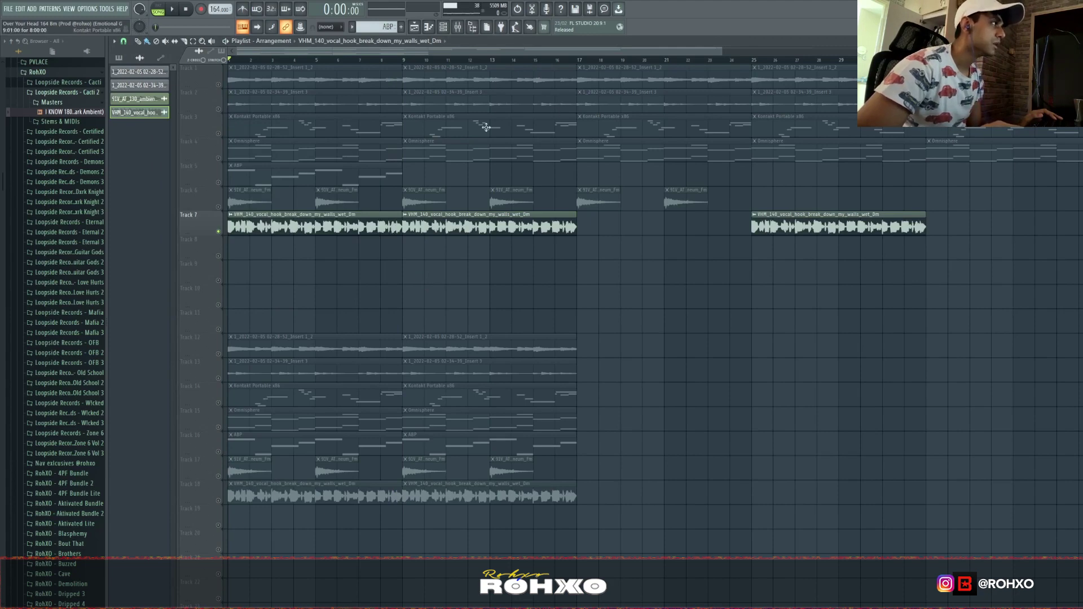
Open the Vocal Hooks delay, Auto-Tune Pro, PanCake2 and first parametric EQ effects.
{"action": "left_click", "coordinate": [458, 27]}
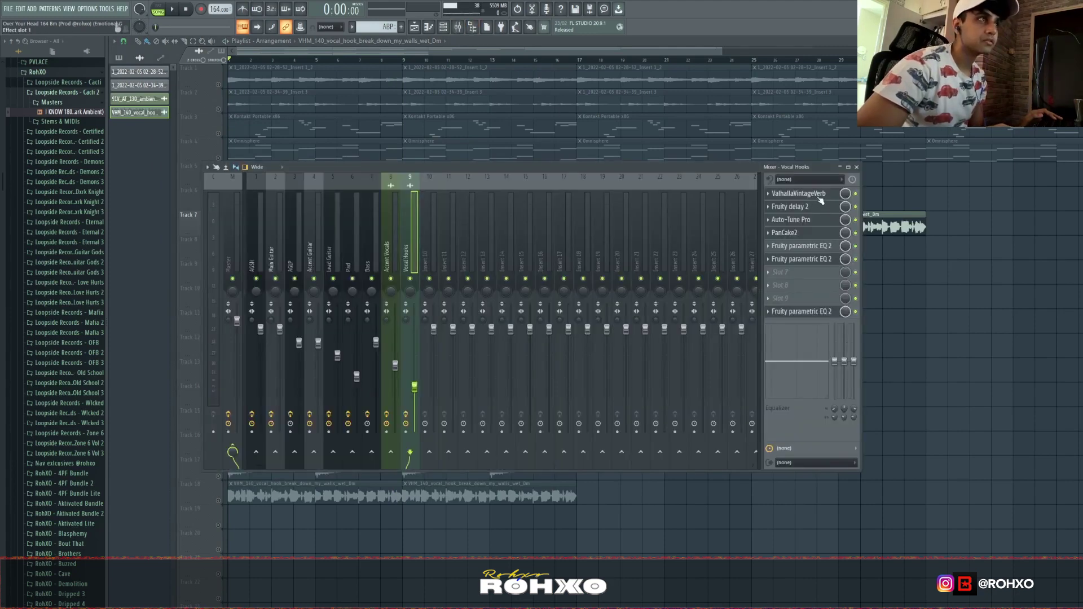
{"action": "left_click", "coordinate": [812, 207]}
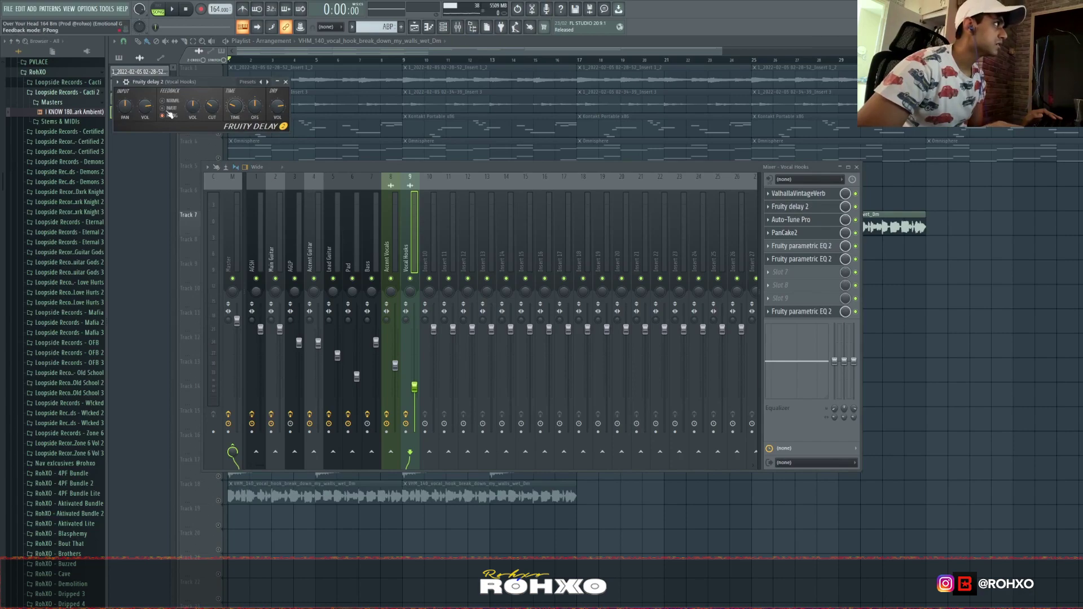
{"action": "left_click", "coordinate": [793, 220]}
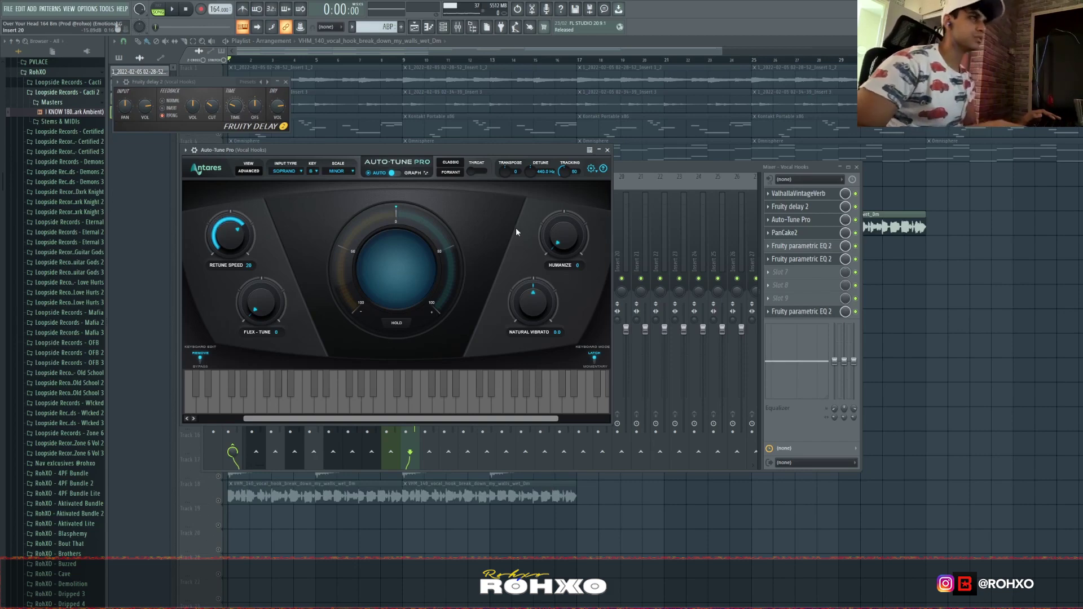
{"action": "left_click", "coordinate": [807, 237]}
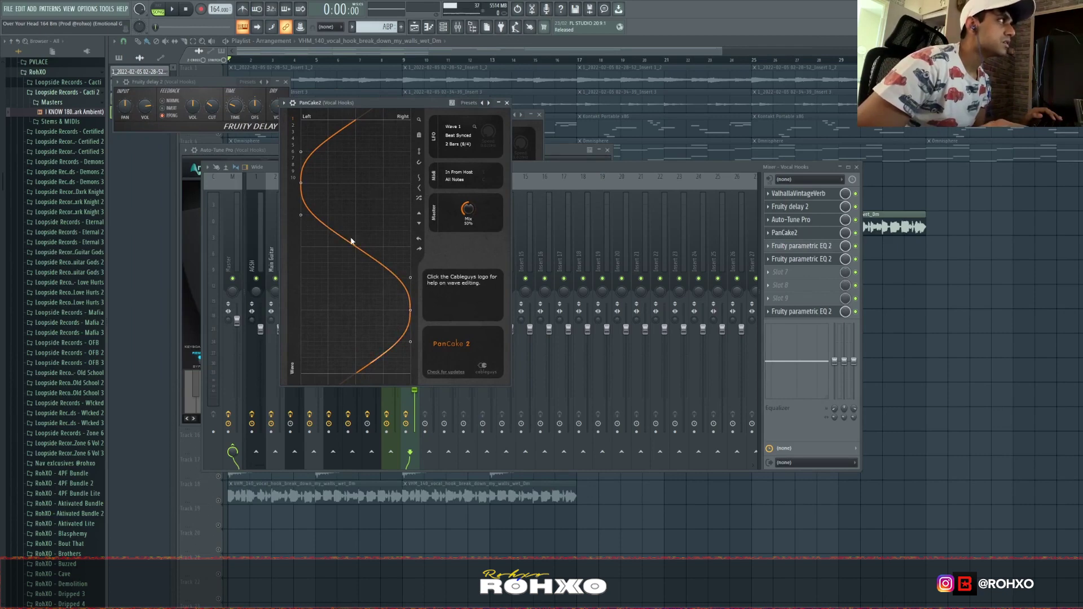
{"action": "left_click", "coordinate": [812, 244]}
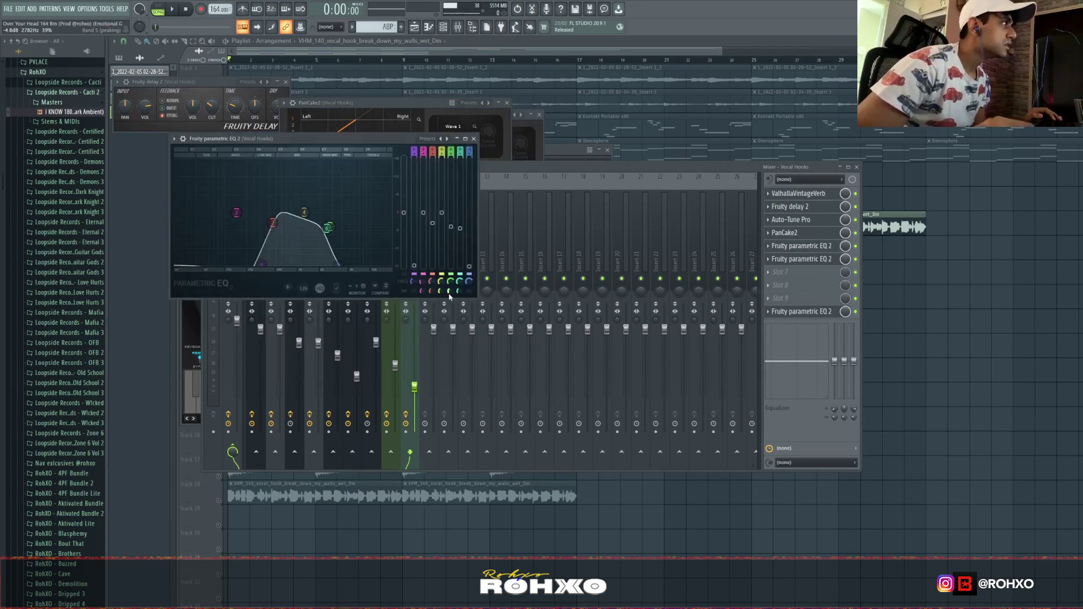
{"action": "left_click", "coordinate": [858, 250]}
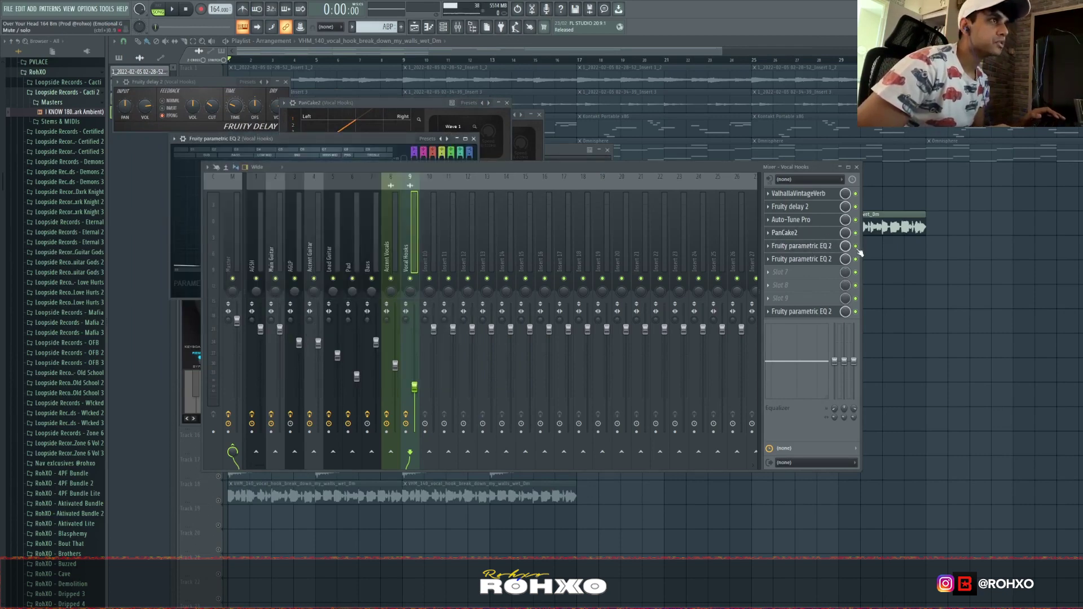
Enable the first parametric EQ during playback, review the other EQs, then stop and close all windows.
{"action": "key", "text": "space"}
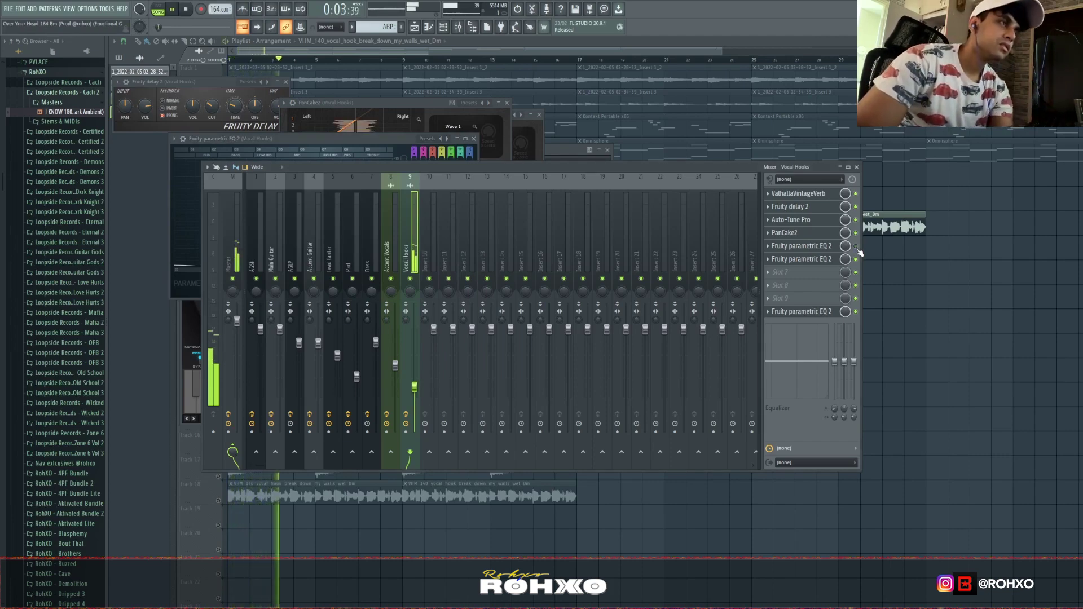
{"action": "left_click", "coordinate": [858, 249]}
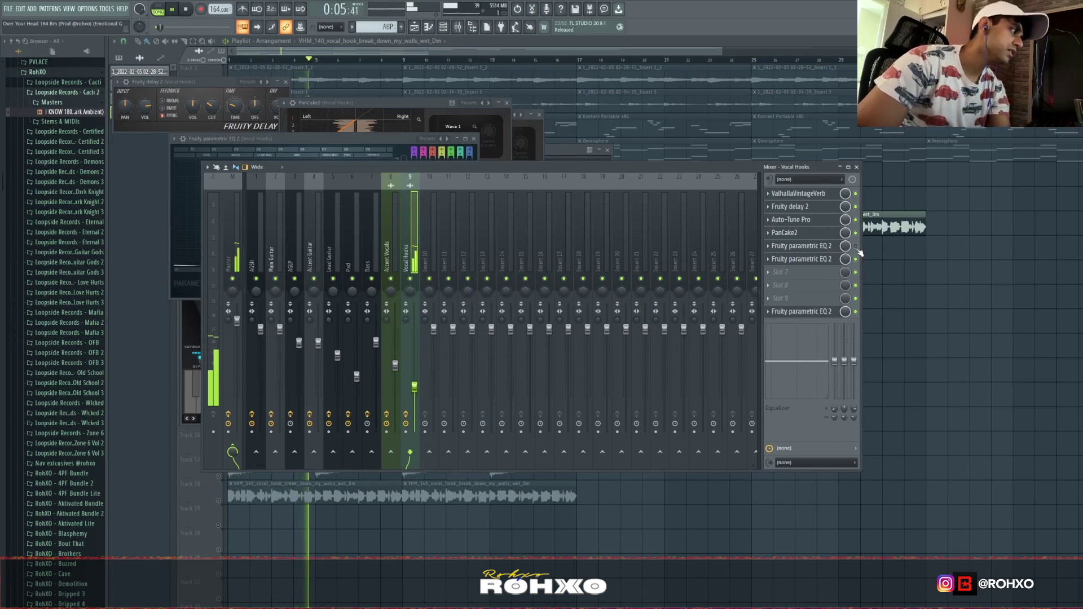
{"action": "left_click", "coordinate": [807, 261]}
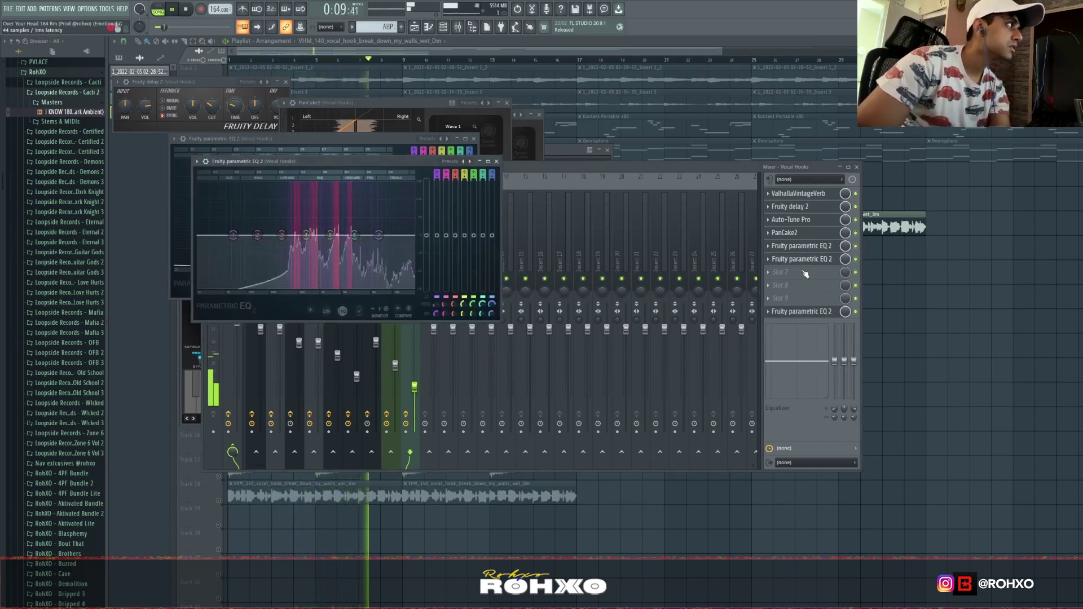
{"action": "left_click", "coordinate": [798, 310]}
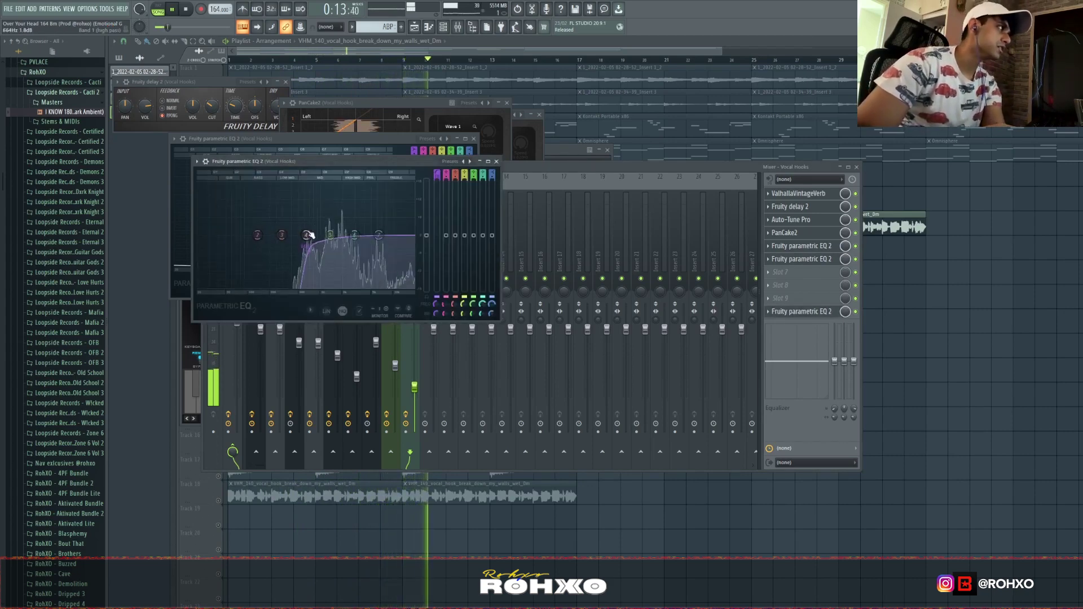
{"action": "left_click", "coordinate": [537, 169]}
{"action": "key", "text": "space"}
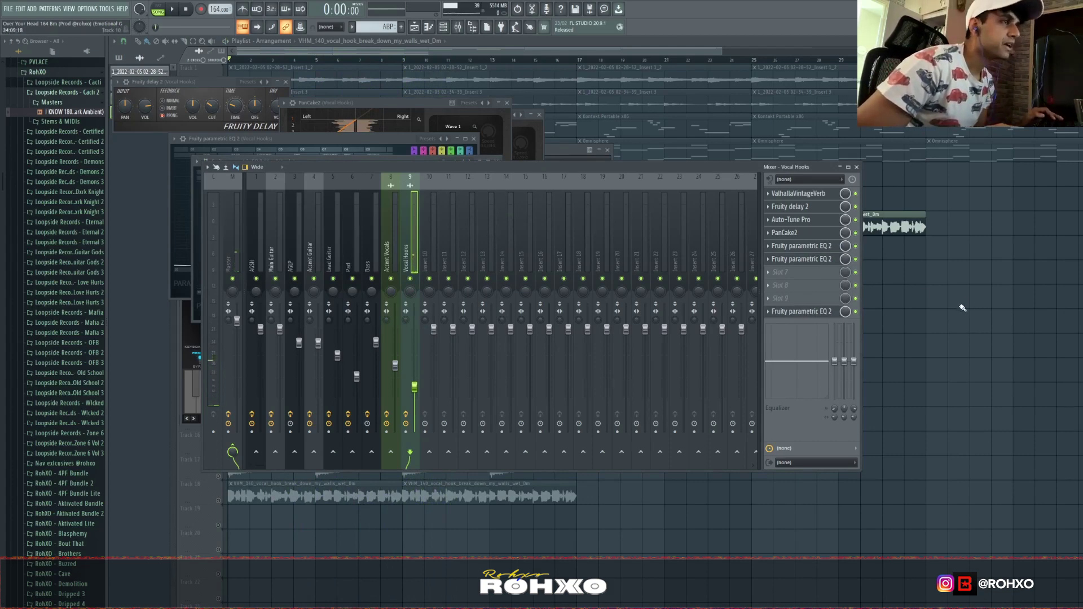
{"action": "key", "text": "F12"}
Toggle the mixer open and closed to reveal the 'sticky 164 Bpm' playlist.
{"action": "scroll", "coordinate": [354, 291], "scroll_direction": "down", "scroll_amount": 3, "text": "ctrl"}
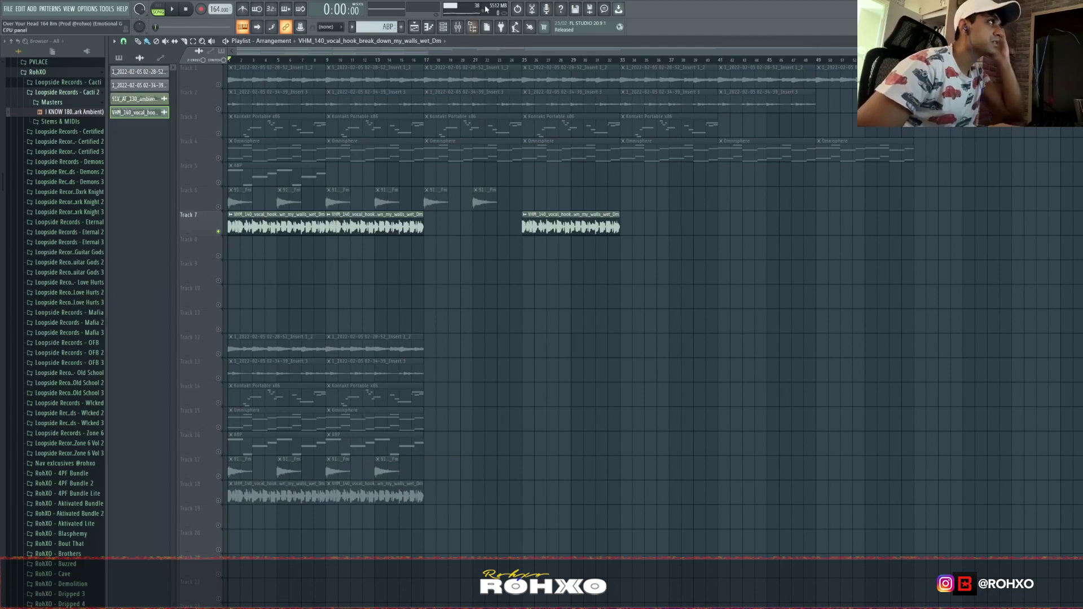
{"action": "key", "text": "F9"}
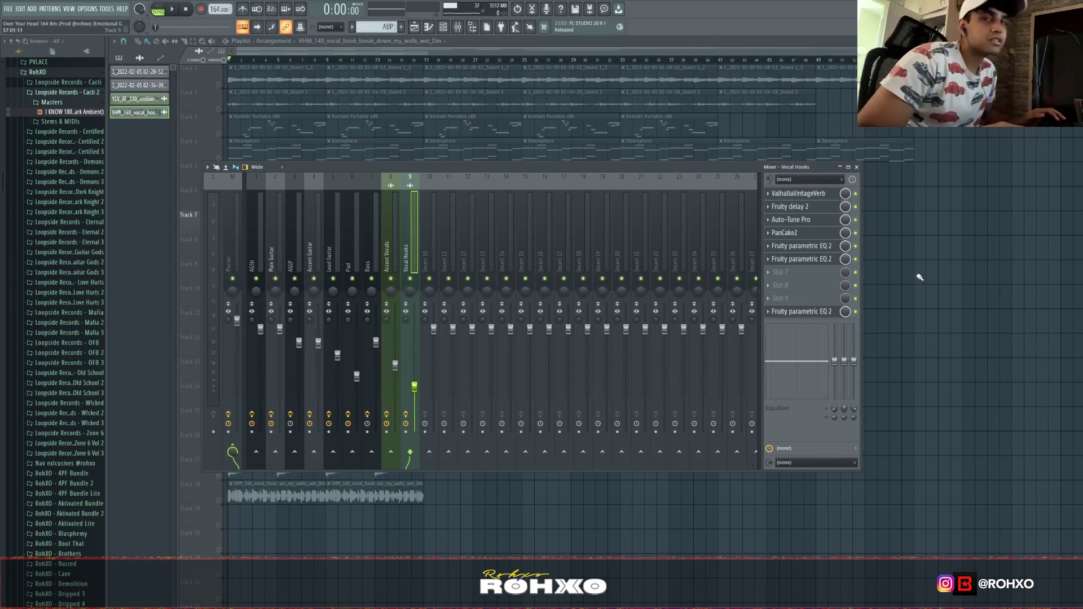
{"action": "key", "text": "F9"}
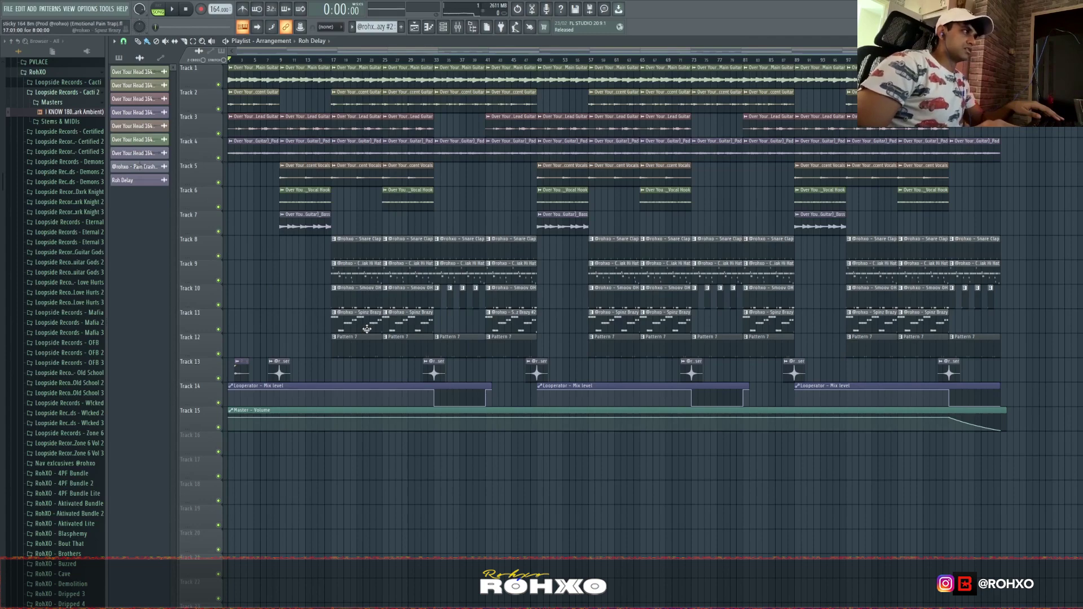
Move the playhead to bar 17, open the Snare Clap pattern, and play it in pattern mode.
{"action": "scroll", "coordinate": [348, 346], "scroll_direction": "up", "scroll_amount": 3}
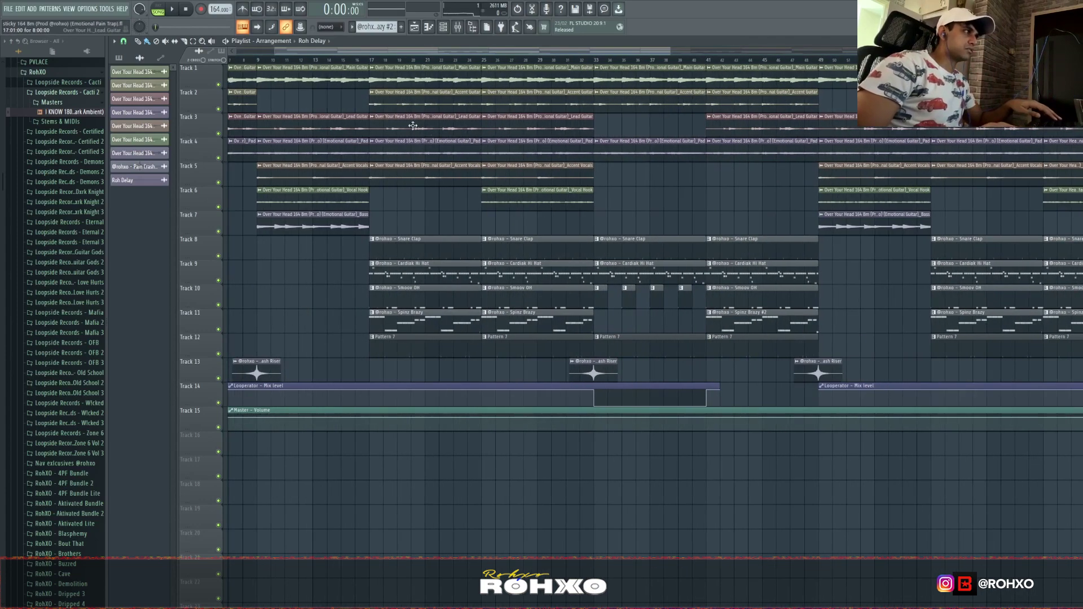
{"action": "left_click", "coordinate": [372, 61]}
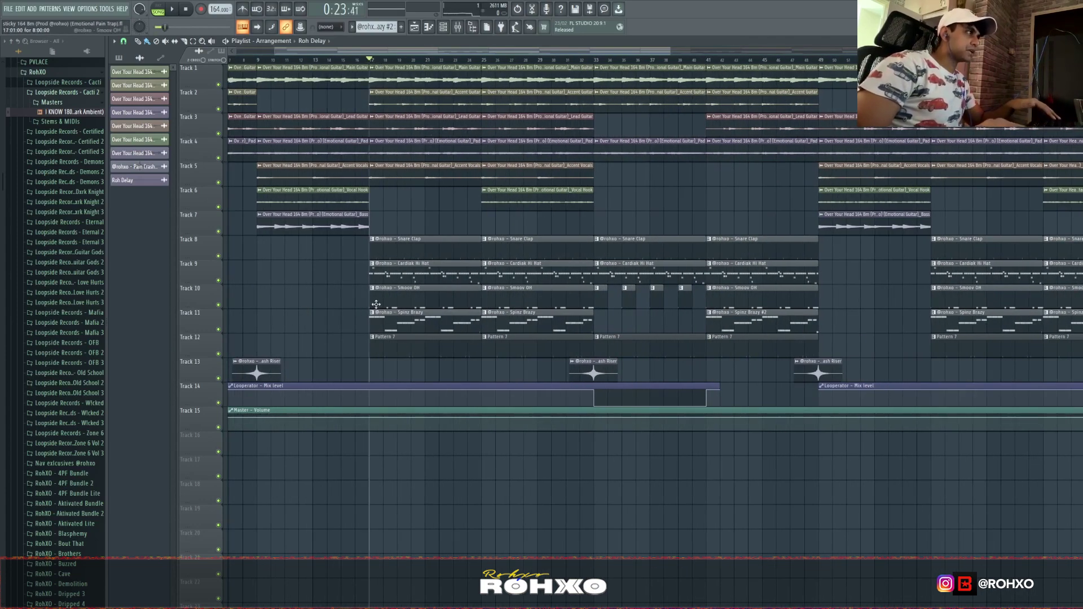
{"action": "double_click", "coordinate": [383, 249]}
{"action": "scroll", "coordinate": [424, 228], "scroll_direction": "up", "scroll_amount": 4}
{"action": "left_click", "coordinate": [159, 8]}
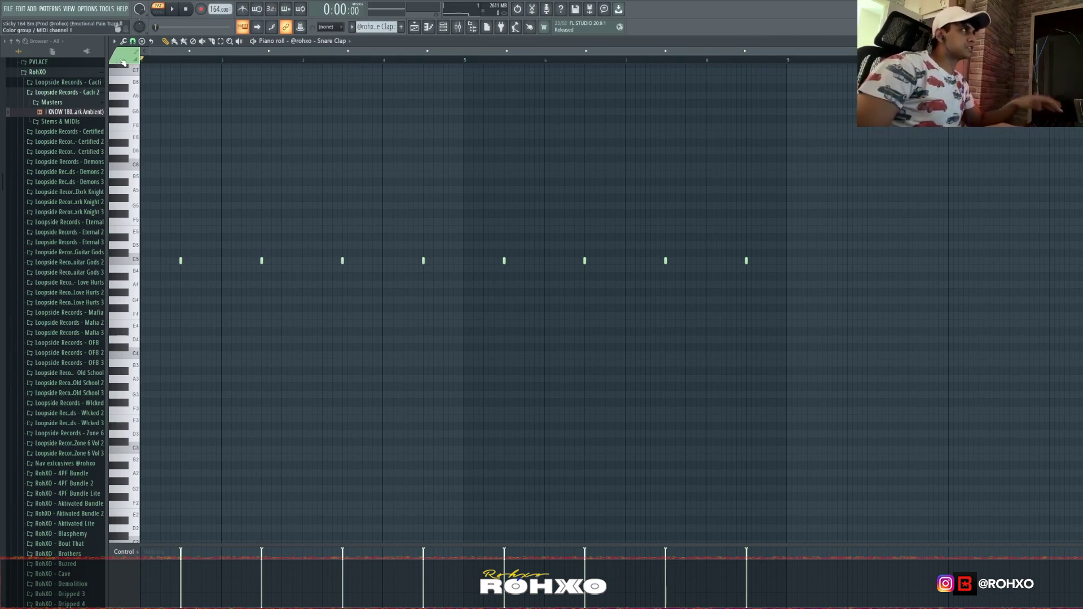
{"action": "key", "text": "space"}
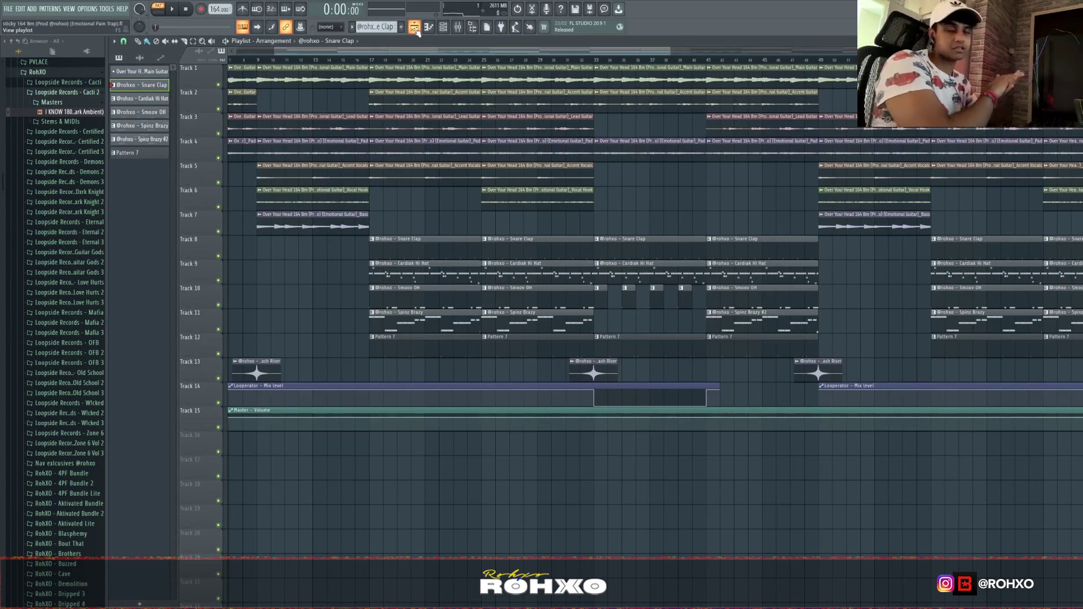
Open the Cardiak Hi Hat pattern in the Piano roll and play it through once.
{"action": "double_click", "coordinate": [417, 270]}
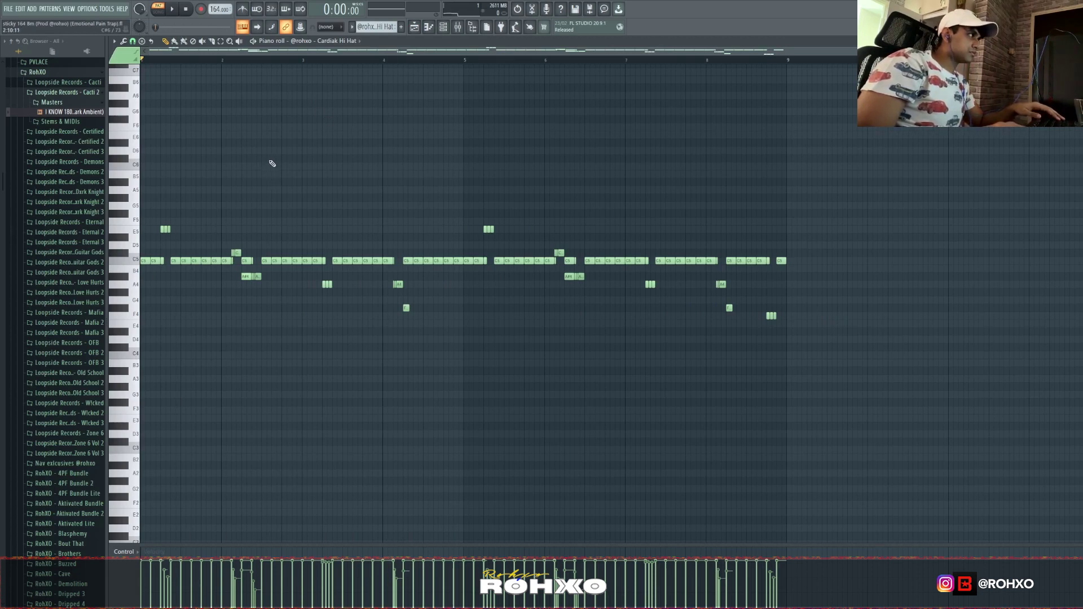
{"action": "key", "text": "space"}
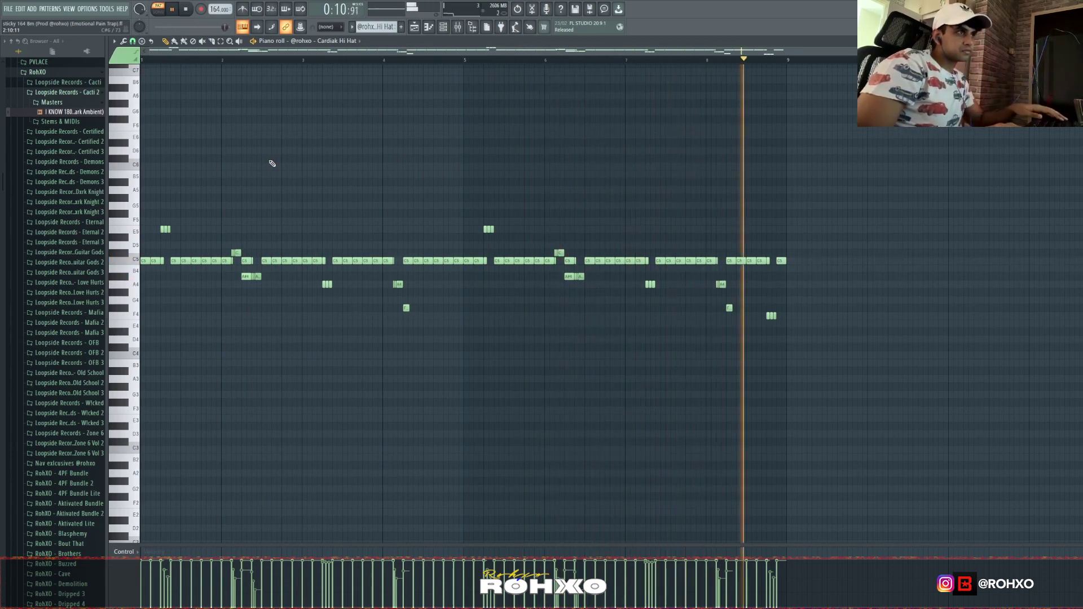
{"action": "key", "text": "space"}
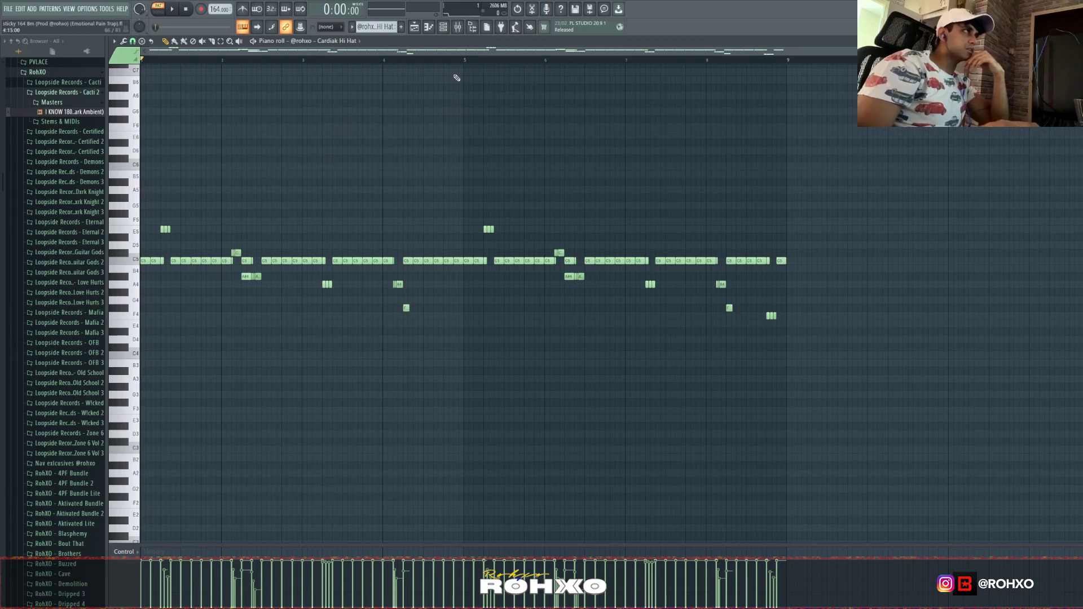
{"action": "scroll", "coordinate": [176, 271], "scroll_direction": "up", "scroll_amount": 3}
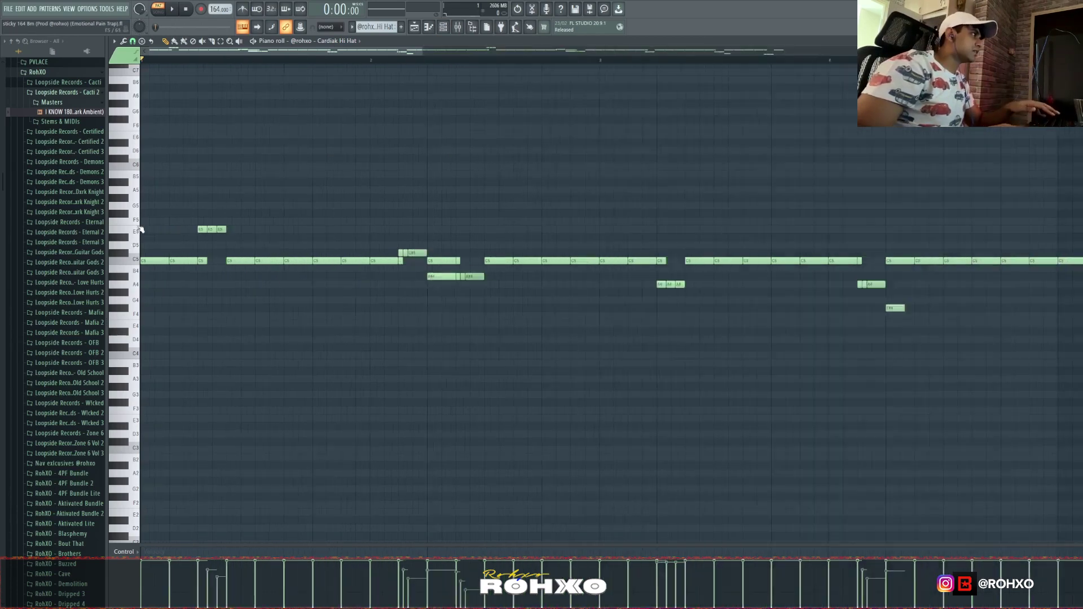
{"action": "left_click", "coordinate": [124, 12]}
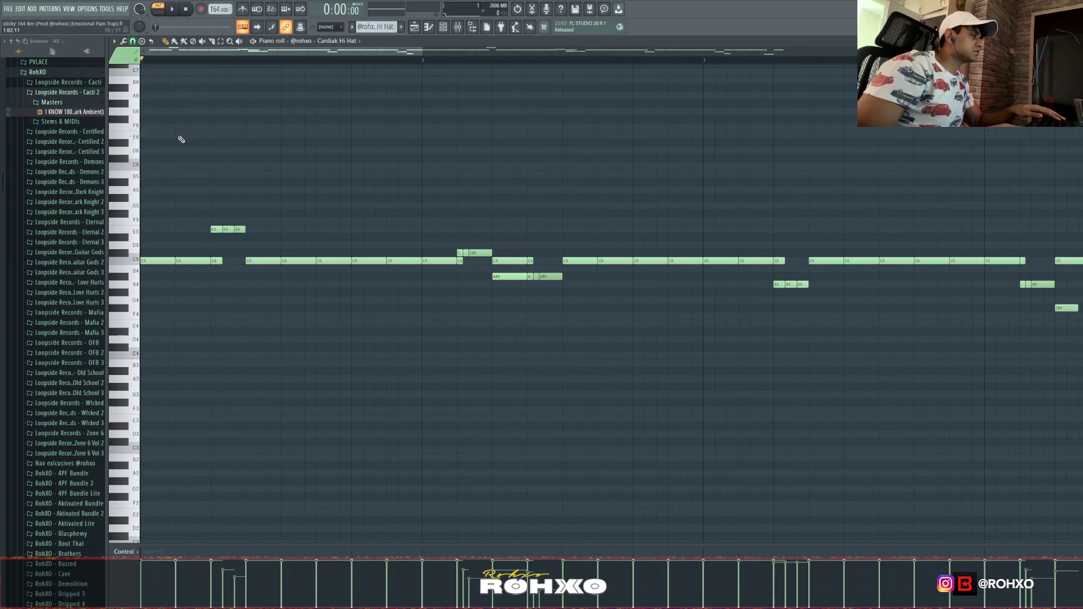
{"action": "scroll", "coordinate": [413, 232], "scroll_direction": "down", "scroll_amount": 3}
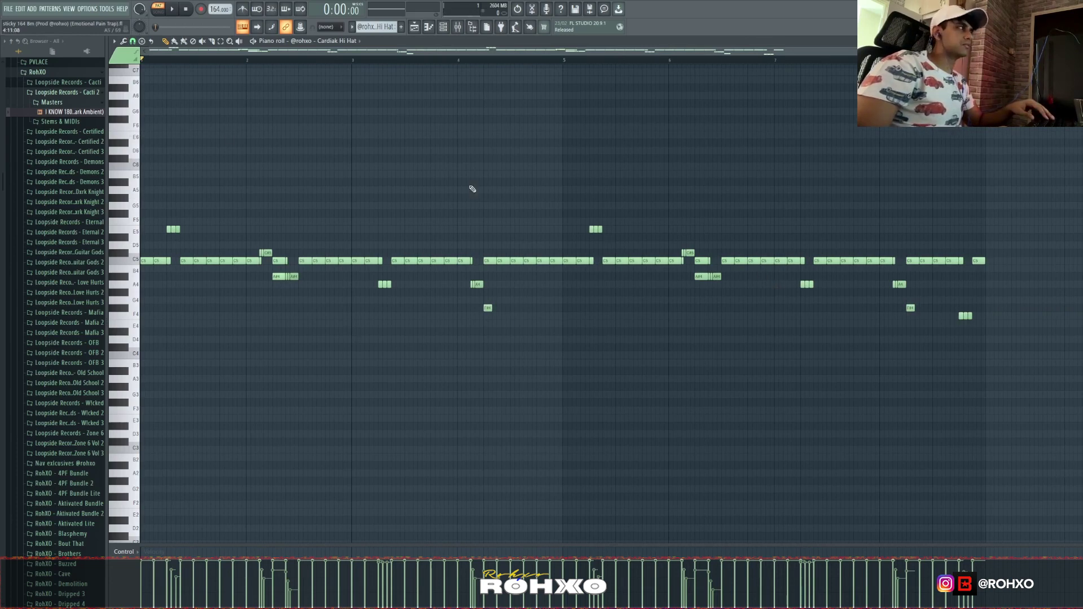
Change the grid snap, select the three A4 notes near bar 3, and show the hi-hat mixer insert.
{"action": "left_click", "coordinate": [131, 41]}
{"action": "left_click", "coordinate": [145, 141]}
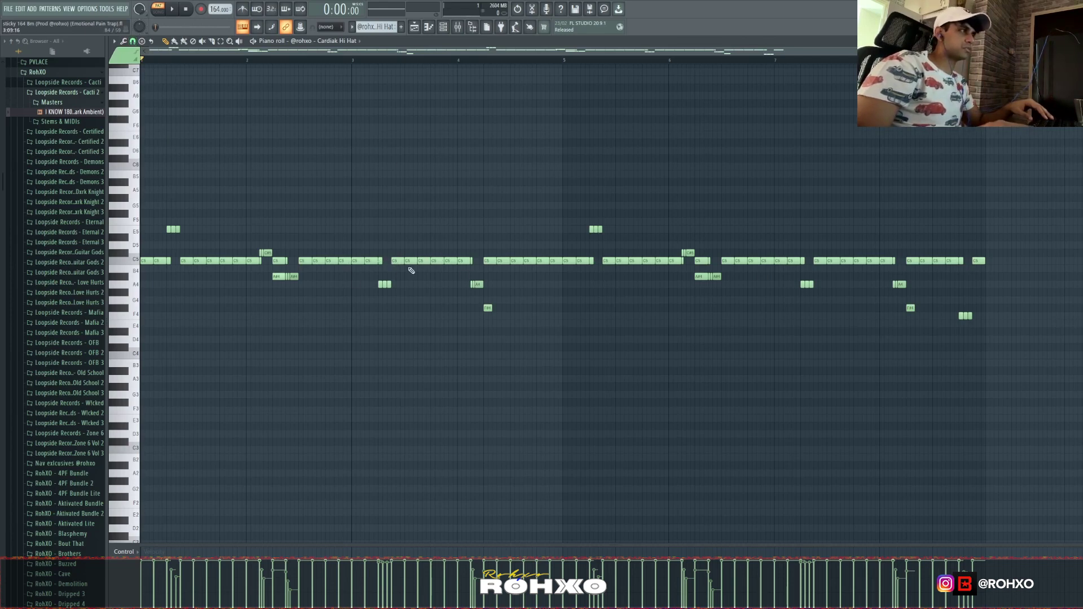
{"action": "left_click_drag", "start_coordinate": [408, 271], "coordinate": [374, 289]}
{"action": "scroll", "coordinate": [372, 273], "scroll_direction": "up", "scroll_amount": 3}
{"action": "scroll", "coordinate": [379, 237], "scroll_direction": "down", "scroll_amount": 2}
{"action": "scroll", "coordinate": [377, 207], "scroll_direction": "down", "scroll_amount": 2}
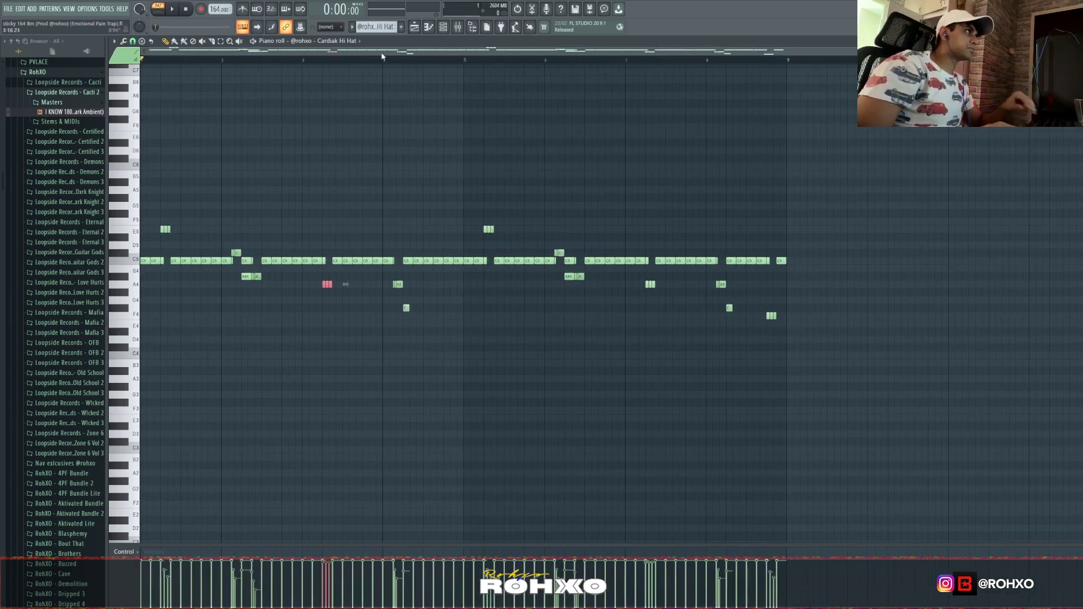
{"action": "key", "text": "F9"}
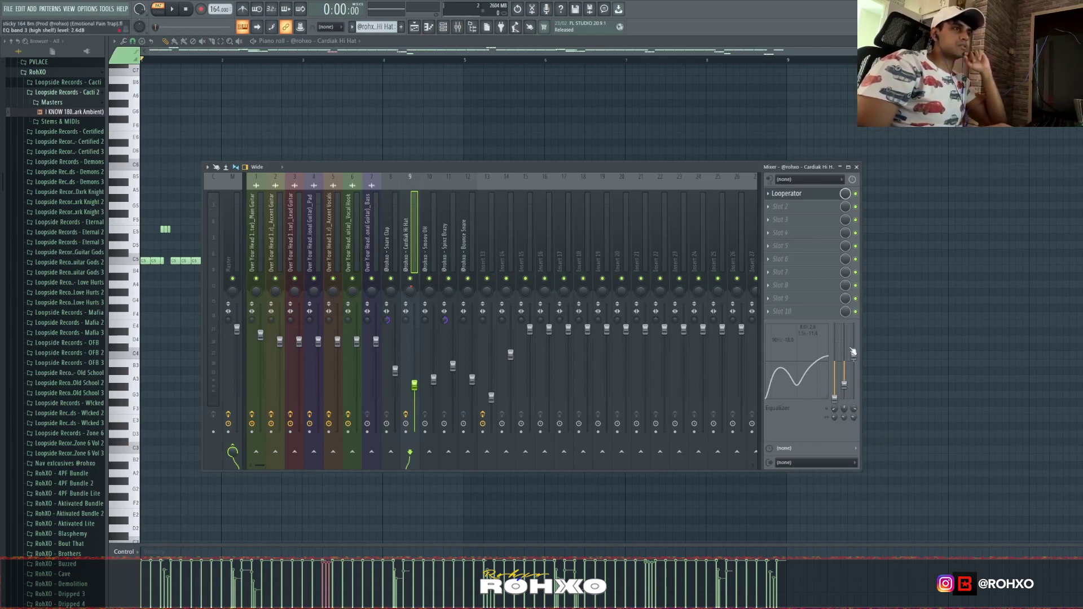
Compare the hi-hats with Looperator bypassed and then active.
{"action": "left_click", "coordinate": [796, 195]}
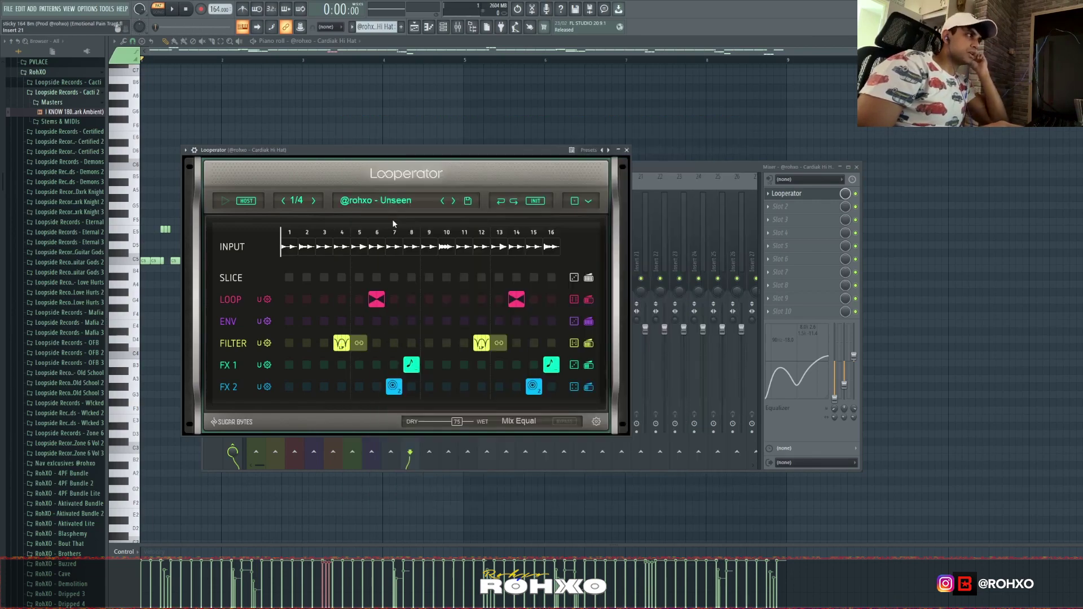
{"action": "left_click", "coordinate": [855, 194]}
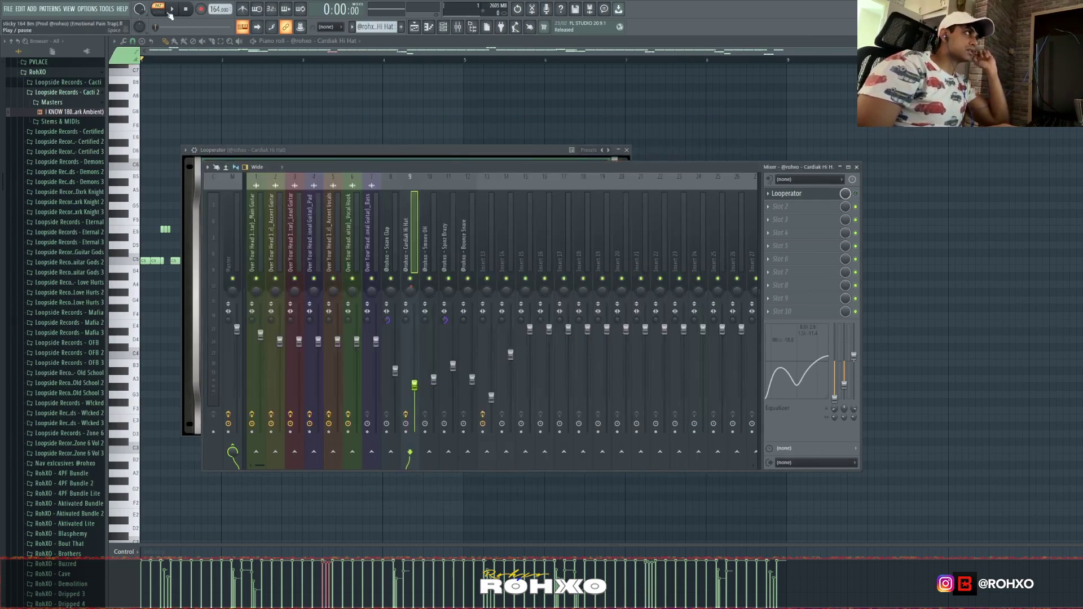
{"action": "left_click", "coordinate": [172, 9]}
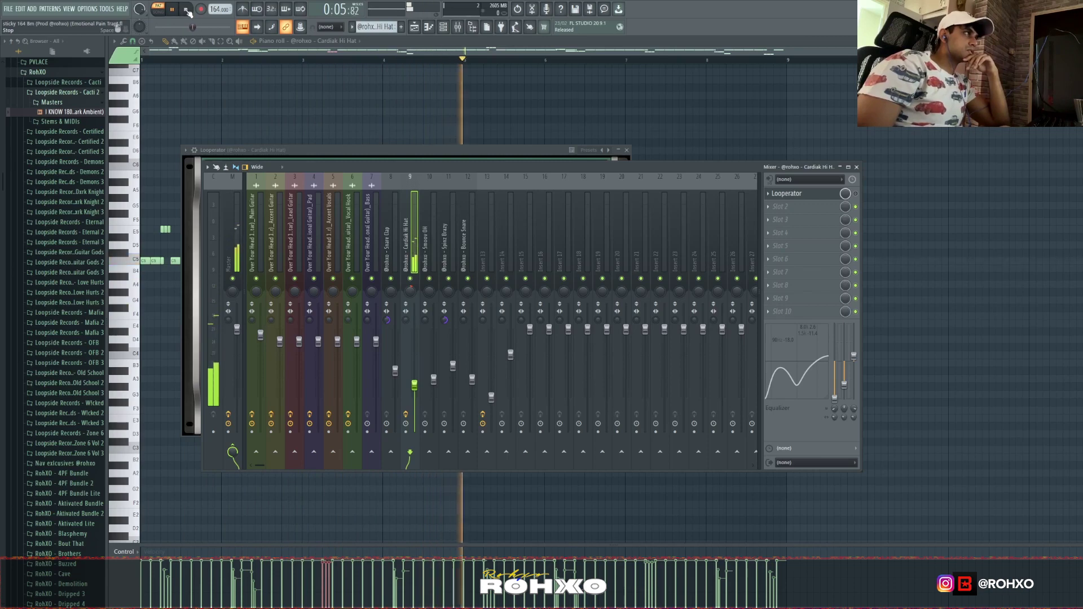
{"action": "key", "text": "space"}
{"action": "left_click", "coordinate": [786, 194]}
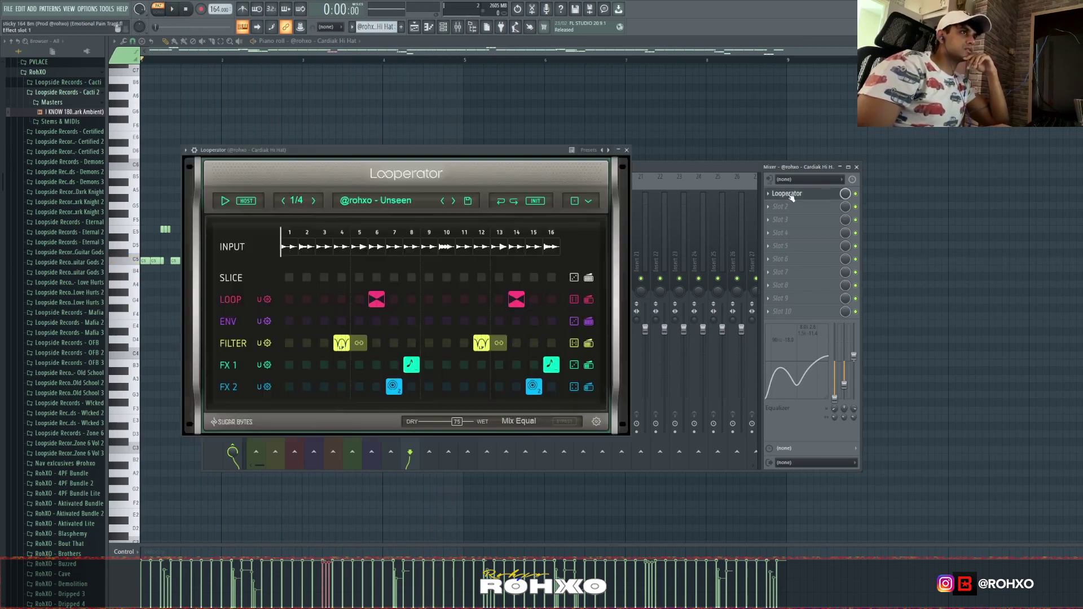
{"action": "left_click", "coordinate": [172, 10]}
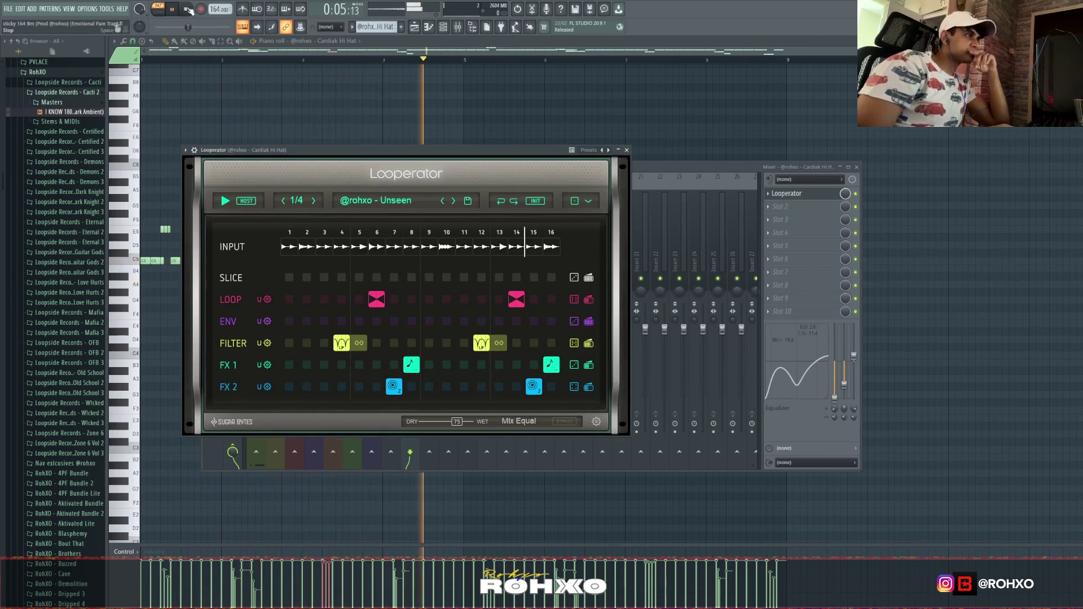
{"action": "key", "text": "space"}
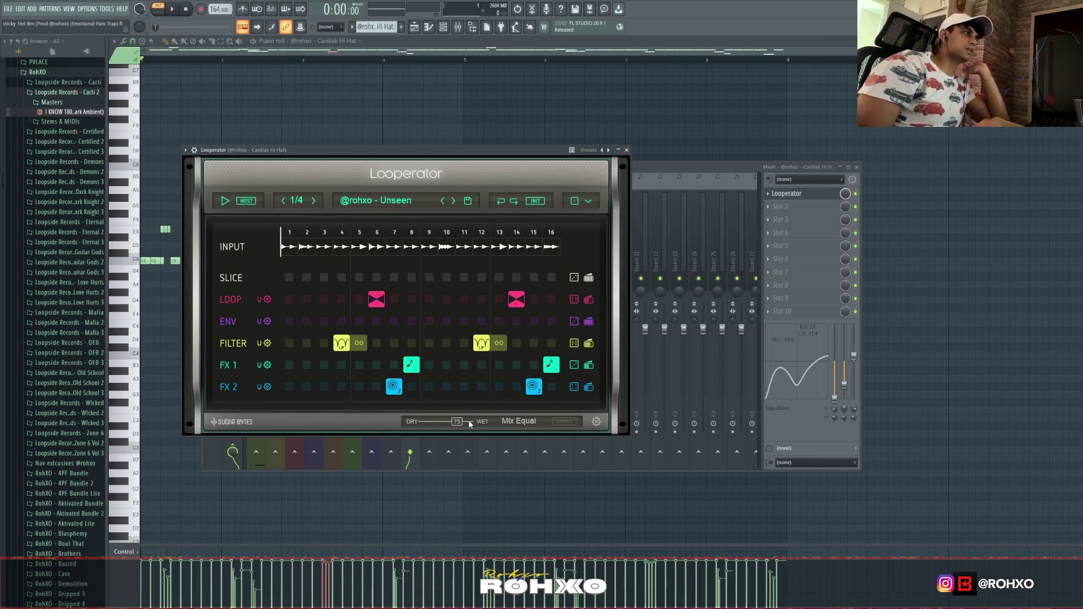
Review Looperator's step-6 loop direction and FX 1 effect choices, then play and stop the beat.
{"action": "left_click", "coordinate": [381, 305]}
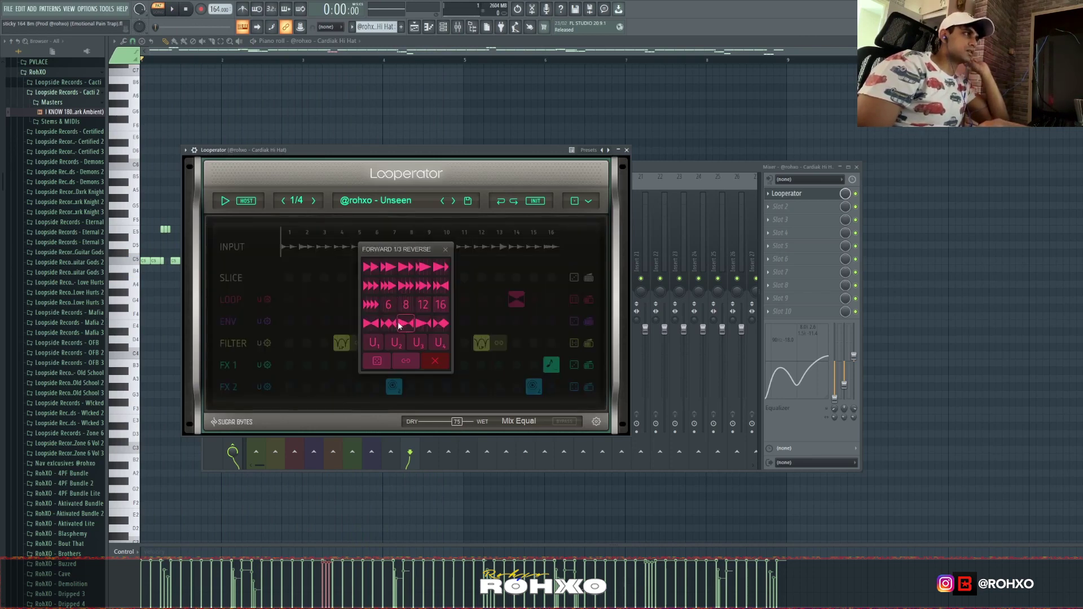
{"action": "left_click", "coordinate": [446, 250]}
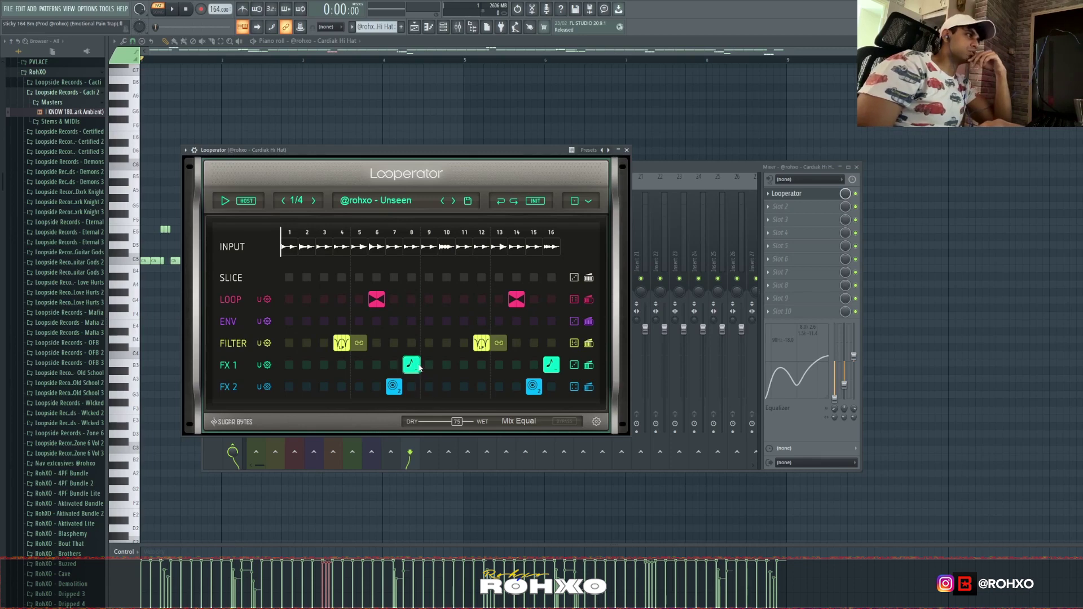
{"action": "left_click", "coordinate": [389, 371]}
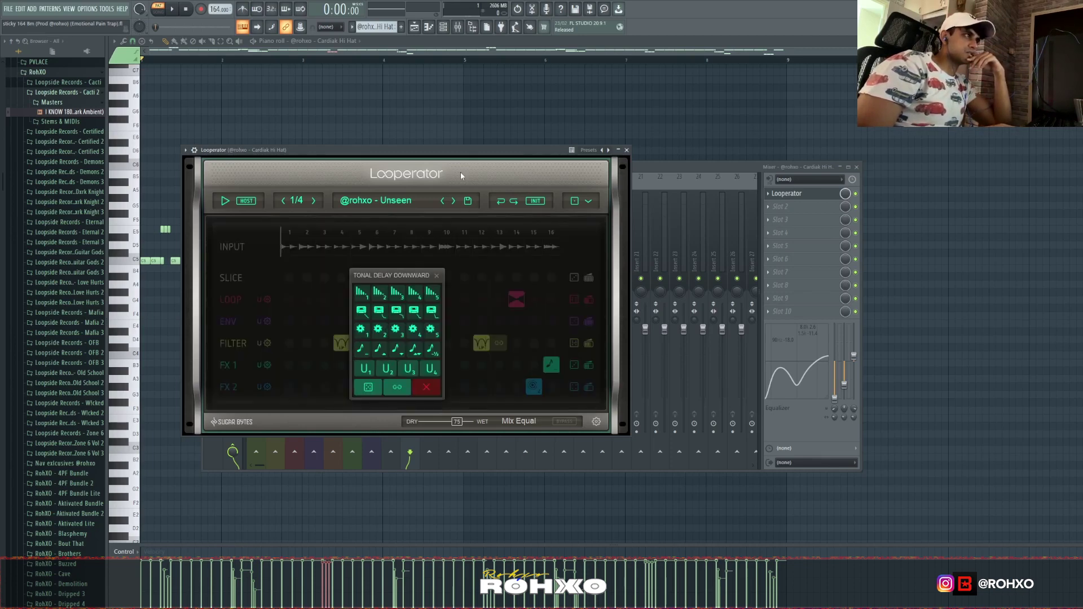
{"action": "left_click", "coordinate": [174, 10]}
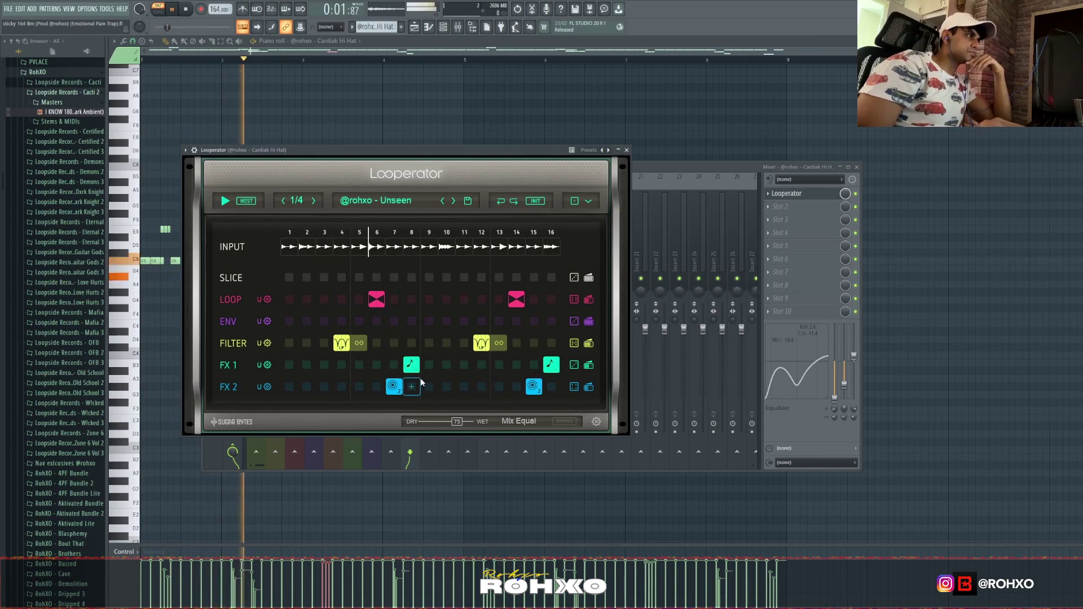
{"action": "left_click", "coordinate": [186, 9]}
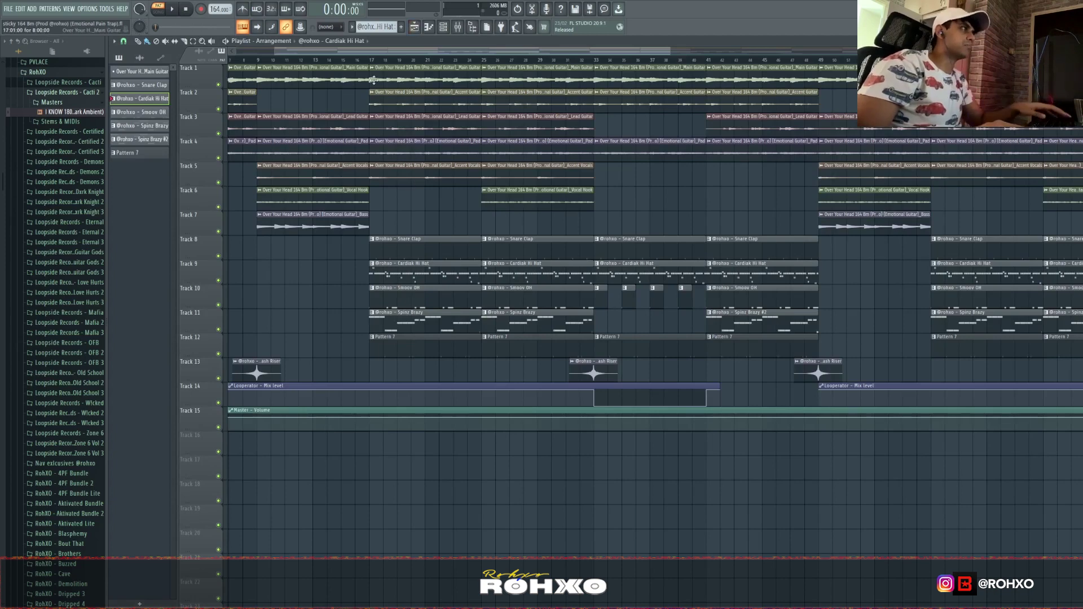
Solo the Snare Clap and Cardiak Hi Hat tracks and play them from bar 17.
{"action": "left_click", "coordinate": [219, 281], "text": "ctrl"}
{"action": "key", "text": "space"}
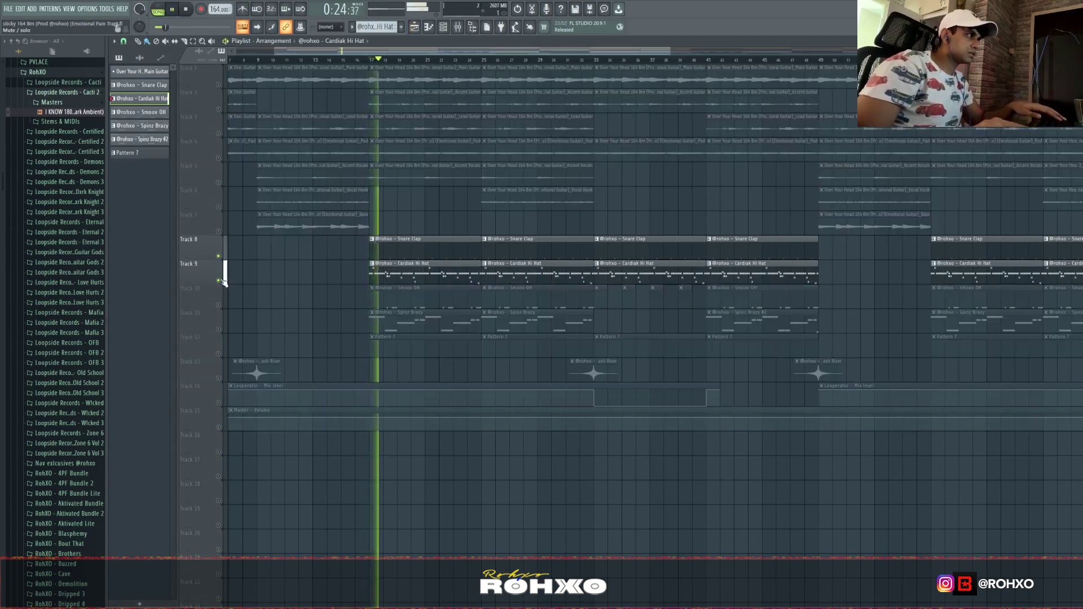
{"action": "key", "text": "space"}
Show the hi-hat's Looperator effect in the mixer, then return to the full arrangement.
{"action": "left_click", "coordinate": [457, 26]}
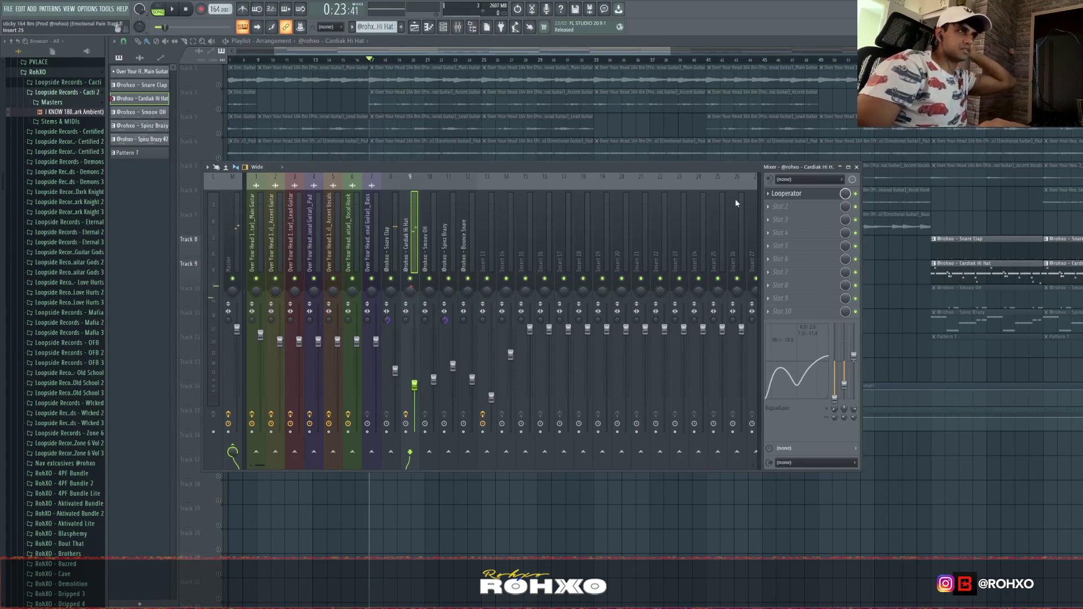
{"action": "left_click", "coordinate": [787, 194]}
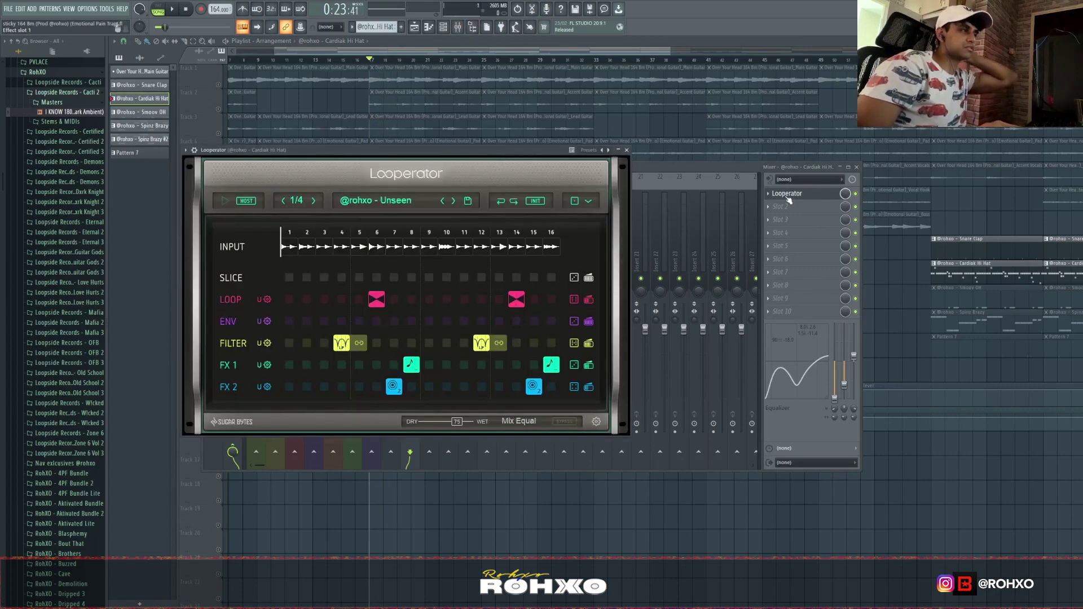
{"action": "left_click", "coordinate": [641, 175]}
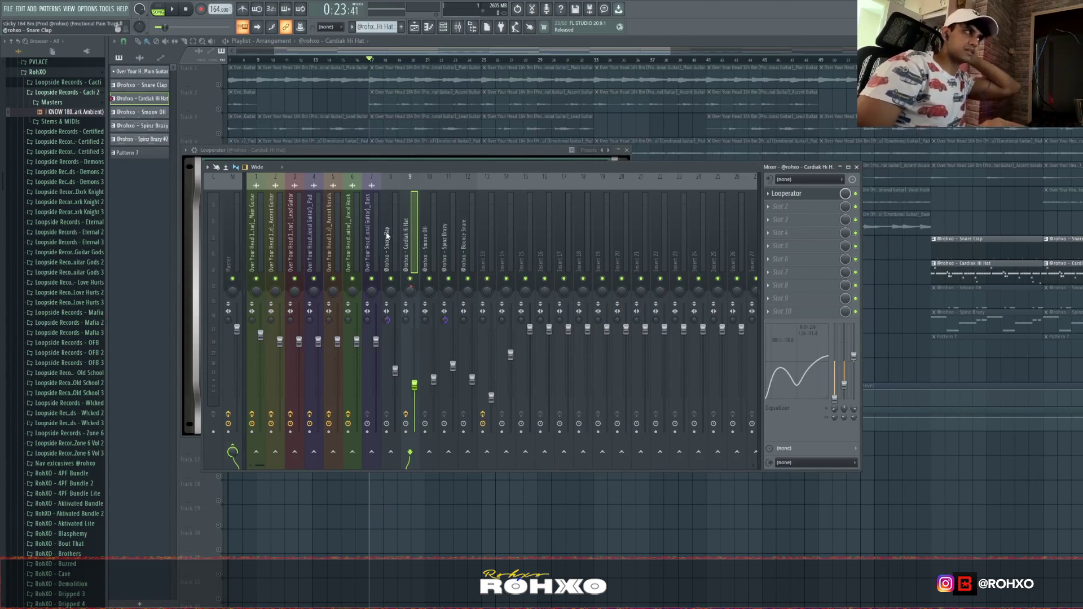
{"action": "left_click", "coordinate": [818, 199]}
{"action": "left_click", "coordinate": [819, 202]}
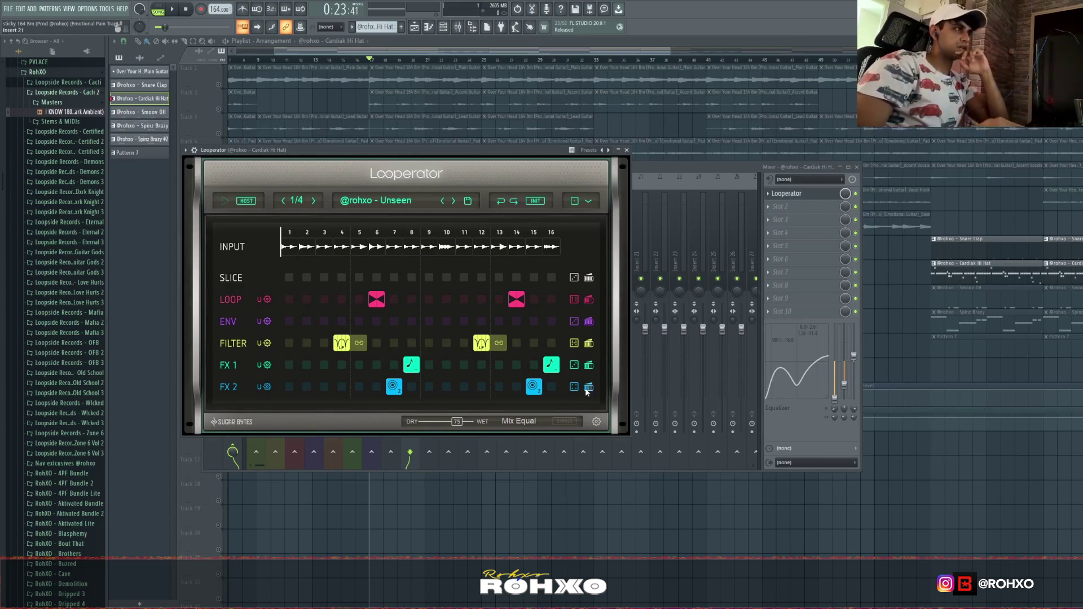
{"action": "left_click", "coordinate": [580, 512]}
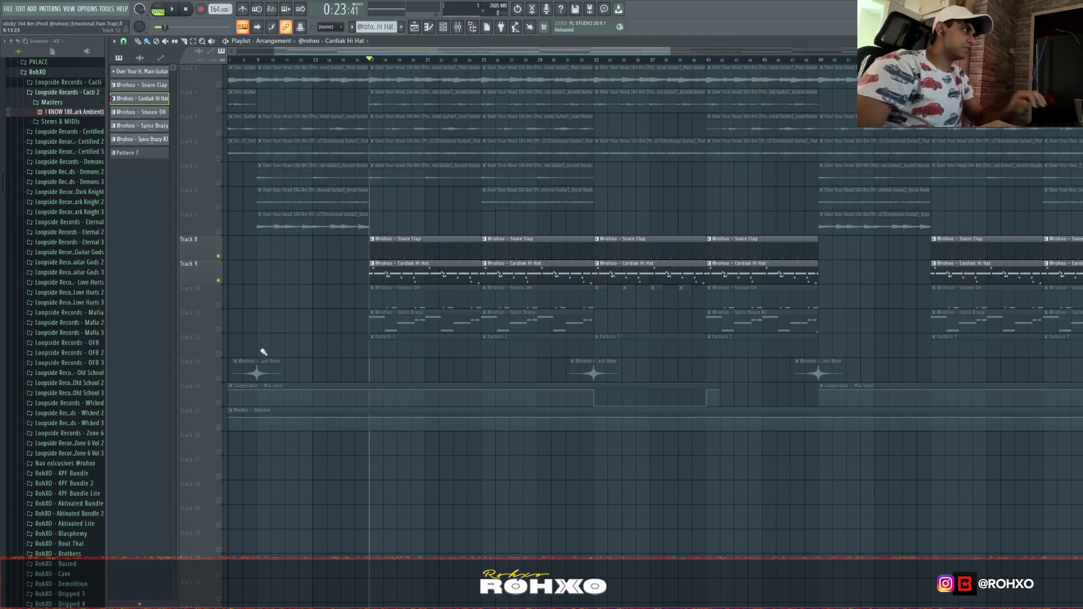
Open the Smoov OH pattern in the piano roll and inspect its channel settings.
{"action": "double_click", "coordinate": [395, 296]}
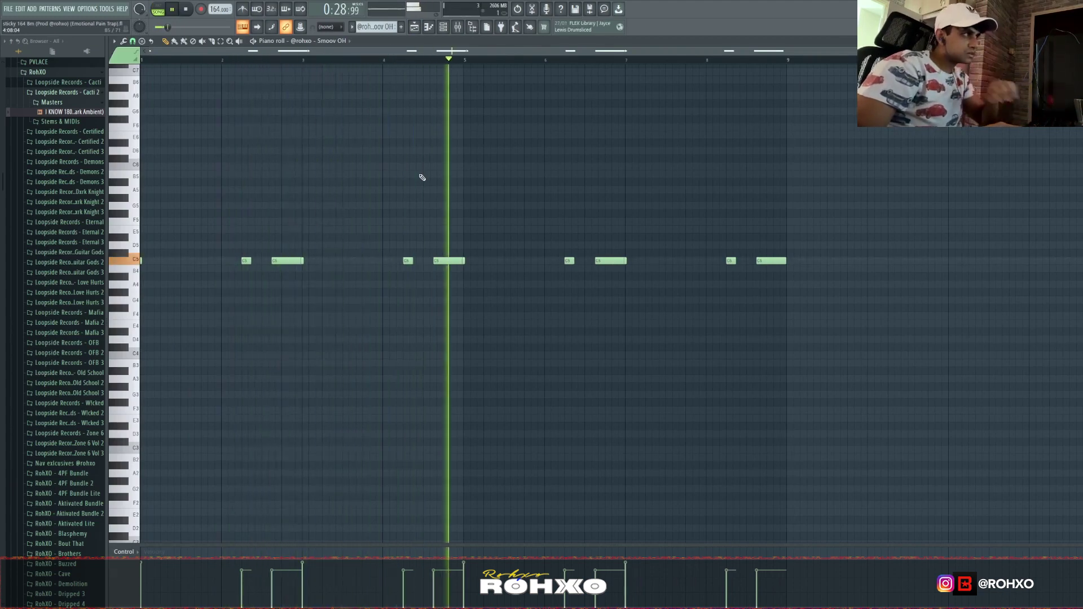
{"action": "key", "text": "space"}
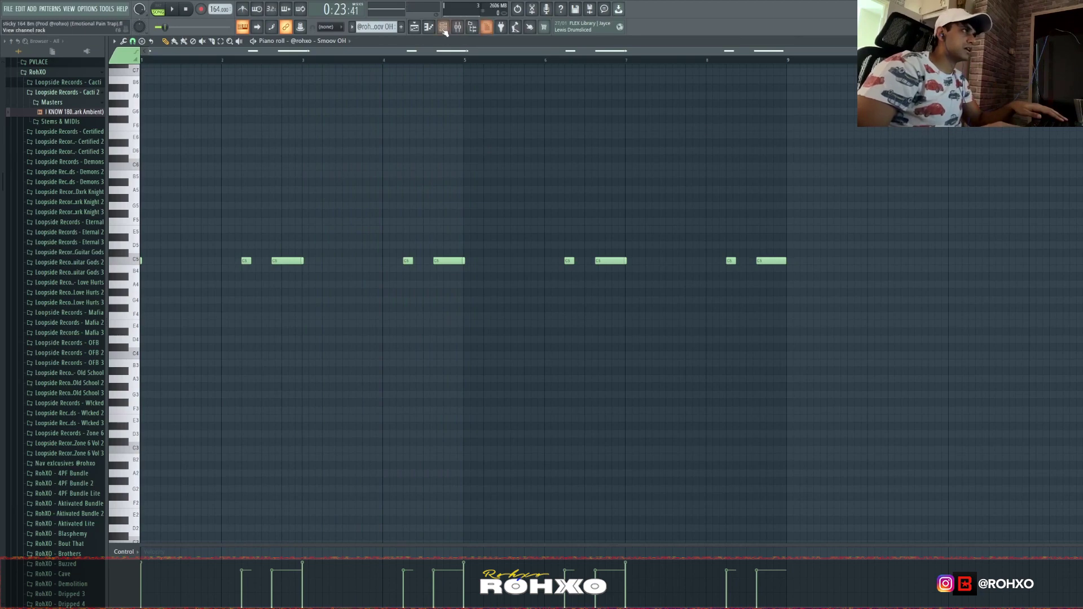
{"action": "left_click", "coordinate": [438, 31]}
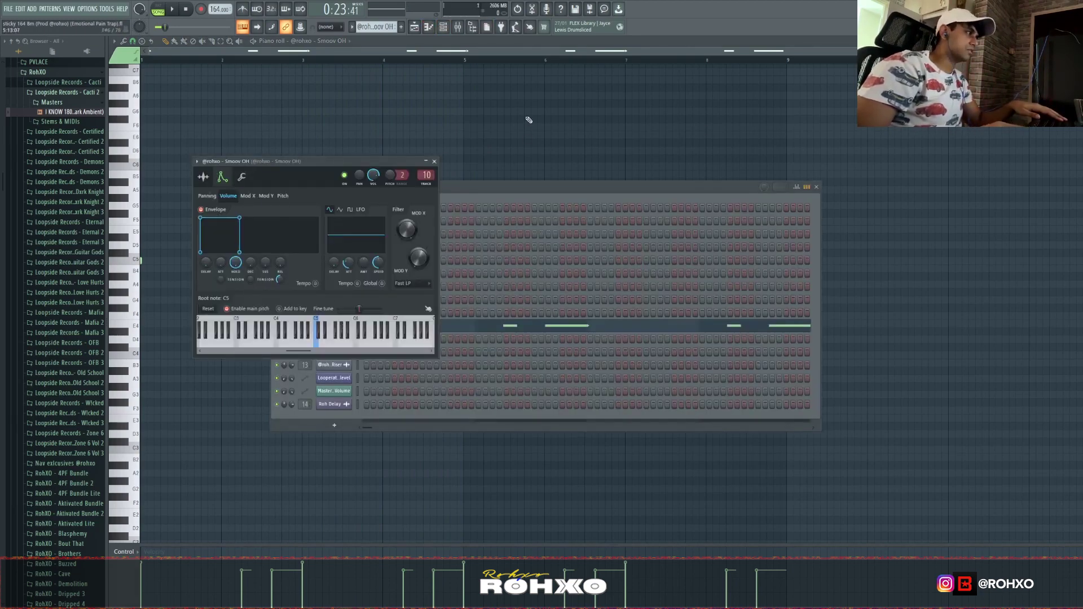
{"action": "key", "text": "F7"}
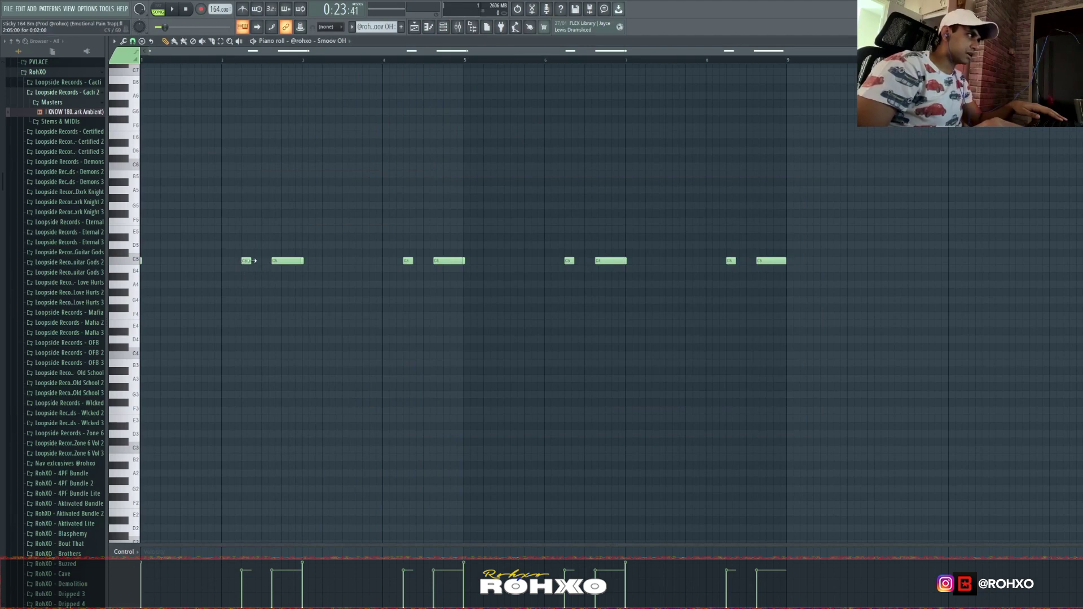
Shorten the first C5 open-hat note, then return to the arrangement playlist.
{"action": "scroll", "coordinate": [242, 259], "scroll_direction": "up", "scroll_amount": 3, "text": "ctrl"}
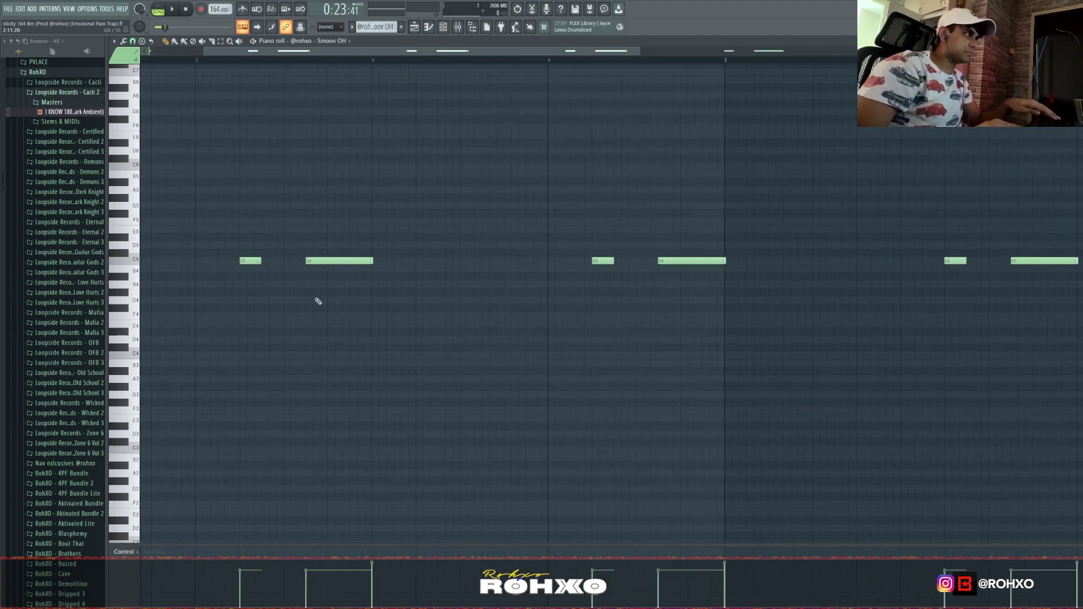
{"action": "scroll", "coordinate": [276, 292], "scroll_direction": "down", "scroll_amount": 3}
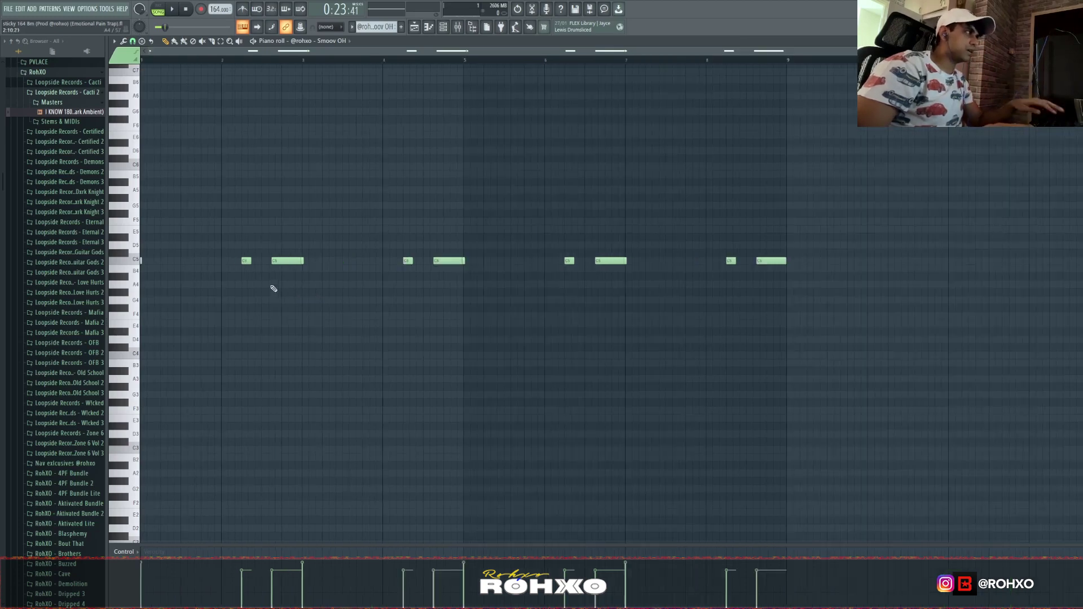
{"action": "scroll", "coordinate": [242, 276], "scroll_direction": "up", "scroll_amount": 4}
{"action": "left_click_drag", "start_coordinate": [292, 259], "coordinate": [335, 256]}
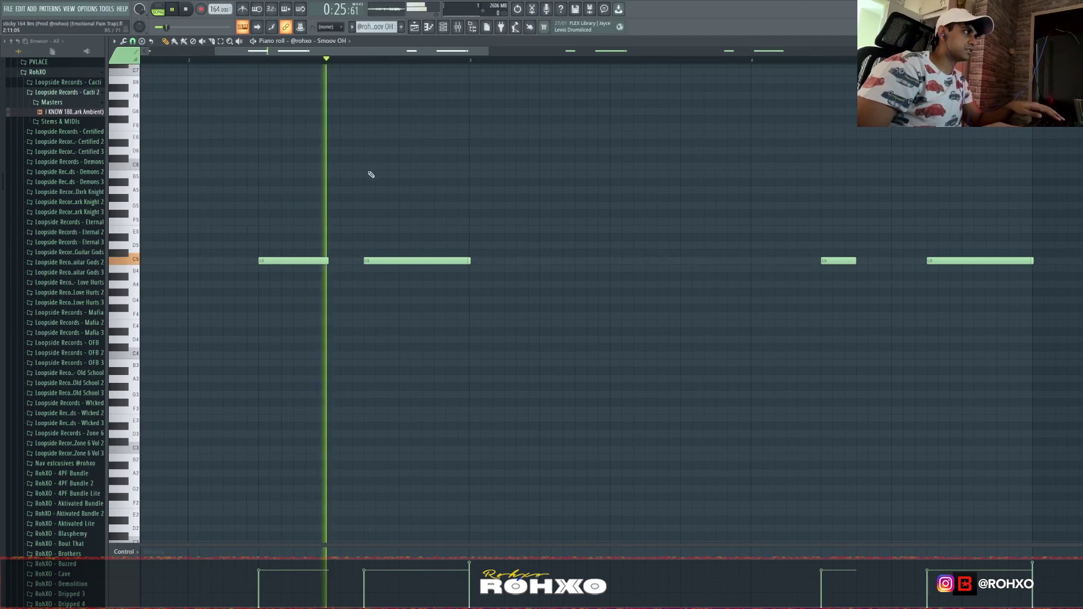
{"action": "left_click", "coordinate": [303, 260]}
{"action": "right_click", "coordinate": [302, 260]}
{"action": "left_click_drag", "start_coordinate": [340, 260], "coordinate": [304, 260]}
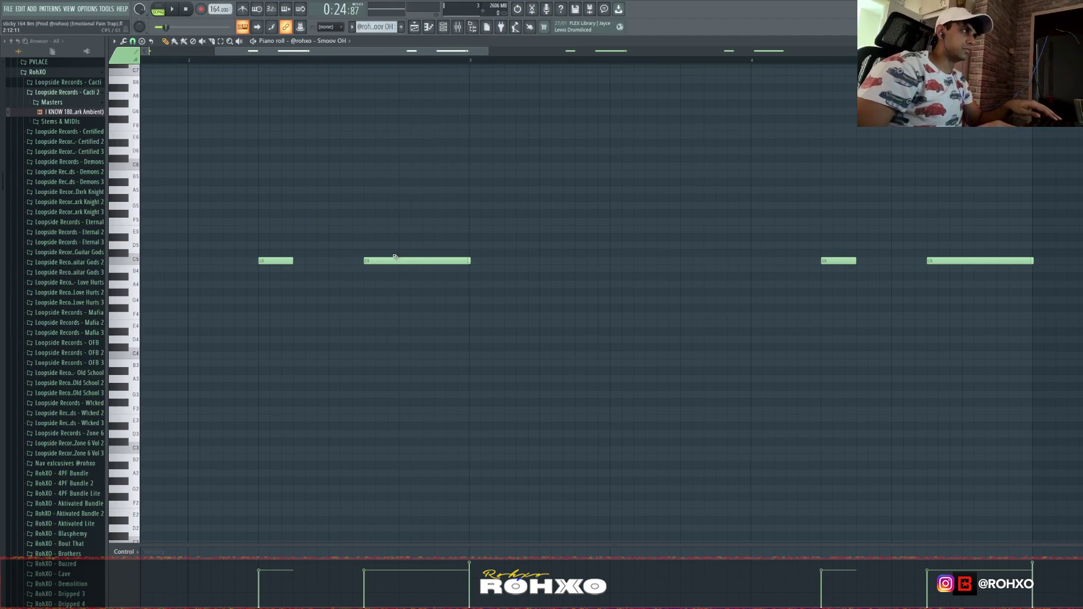
{"action": "scroll", "coordinate": [389, 299], "scroll_direction": "down", "scroll_amount": 2}
{"action": "key", "text": "F5"}
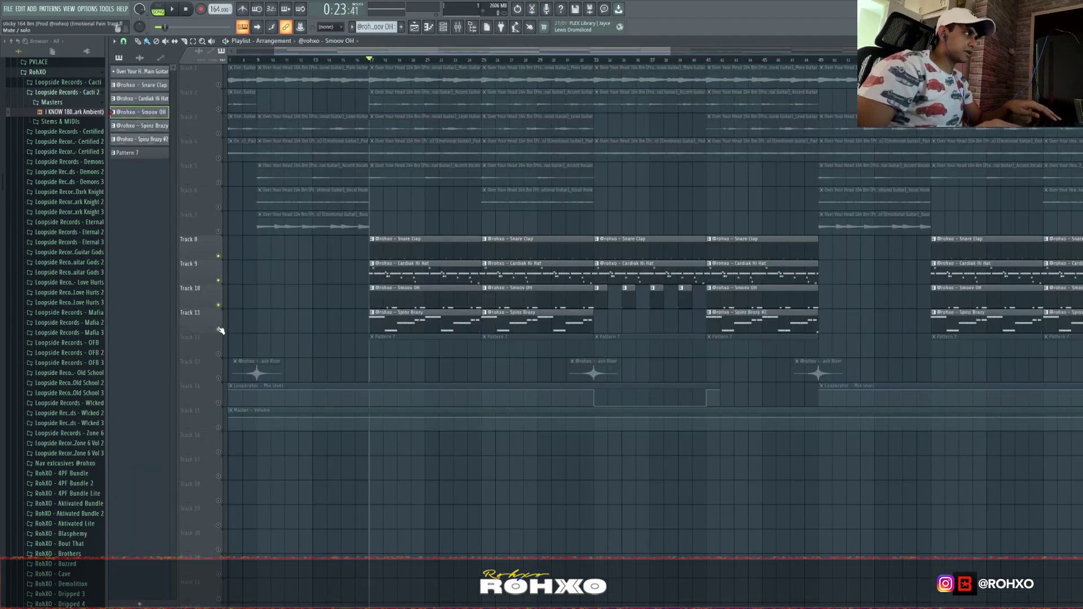
Open the Spinz Brazy clip on Track 11 in the piano roll and play its notes.
{"action": "double_click", "coordinate": [453, 325]}
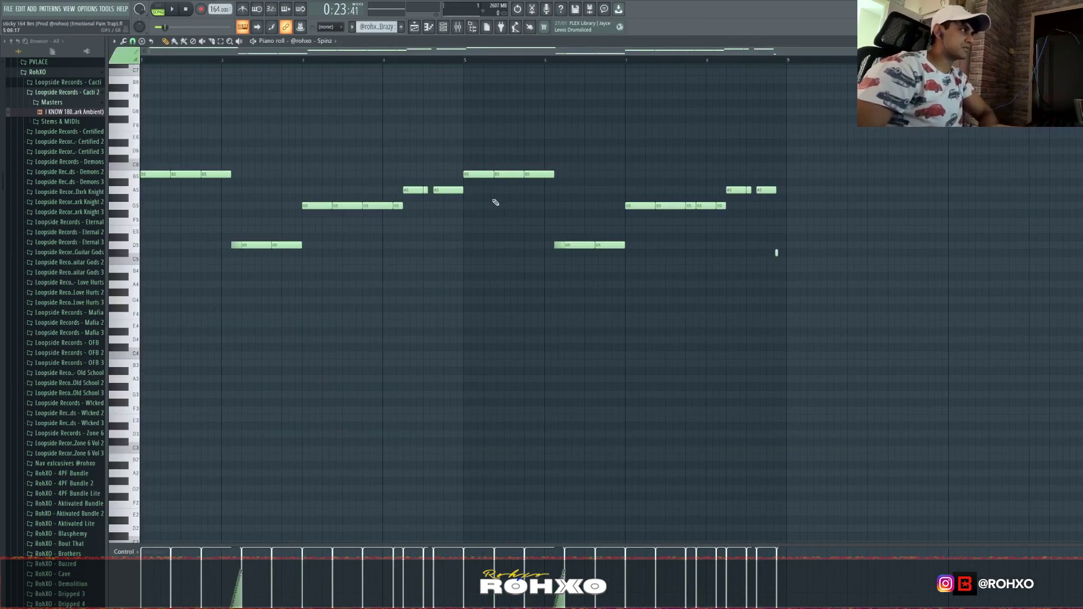
{"action": "key", "text": "space"}
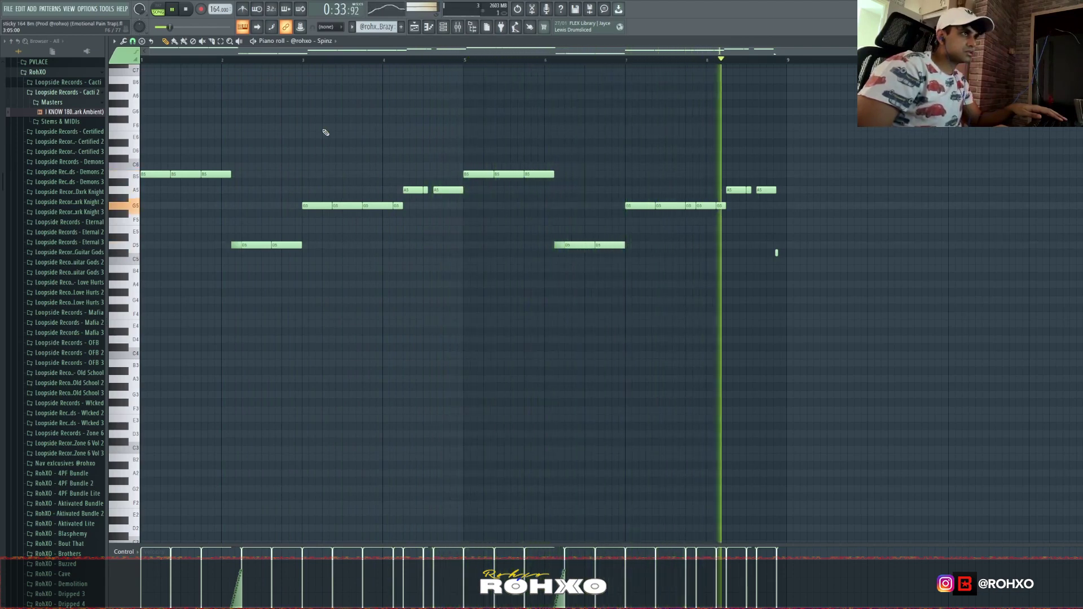
{"action": "key", "text": "space"}
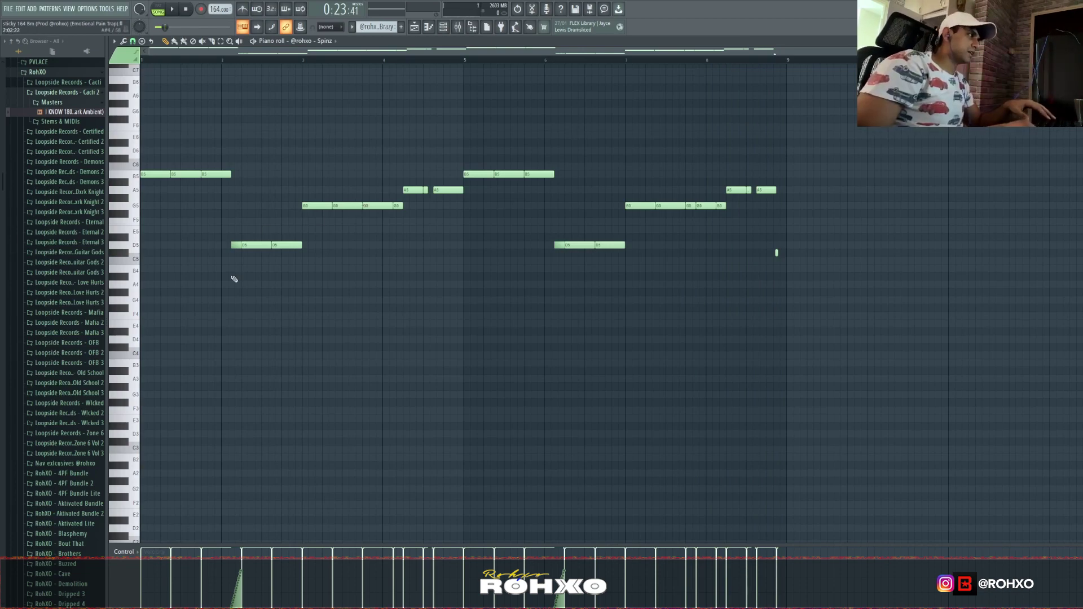
Select the fast roll of short D5 notes, then deselect them.
{"action": "scroll", "coordinate": [207, 264], "scroll_direction": "up", "scroll_amount": 8, "text": "ctrl"}
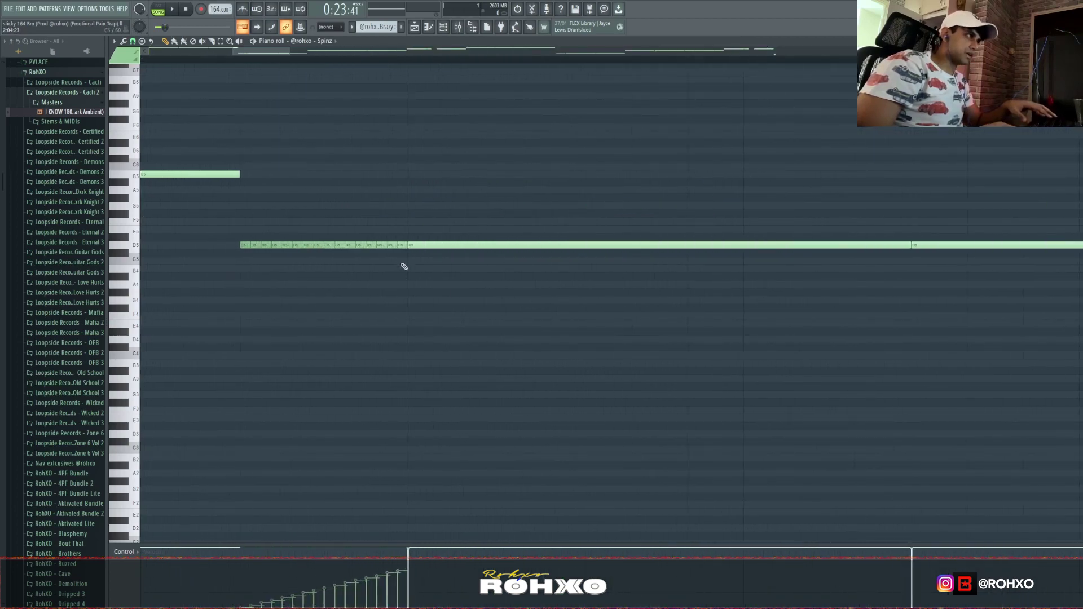
{"action": "left_click_drag", "start_coordinate": [407, 272], "coordinate": [238, 228], "text": "ctrl"}
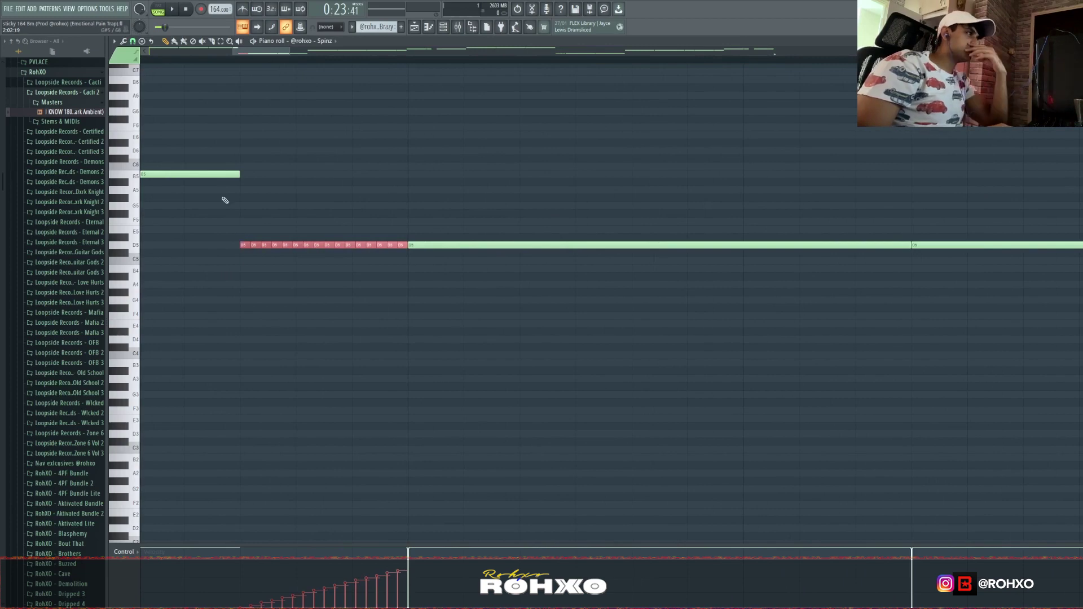
{"action": "scroll", "coordinate": [224, 200], "scroll_direction": "left", "scroll_amount": 2}
{"action": "left_click_drag", "start_coordinate": [464, 271], "coordinate": [296, 224], "text": "ctrl"}
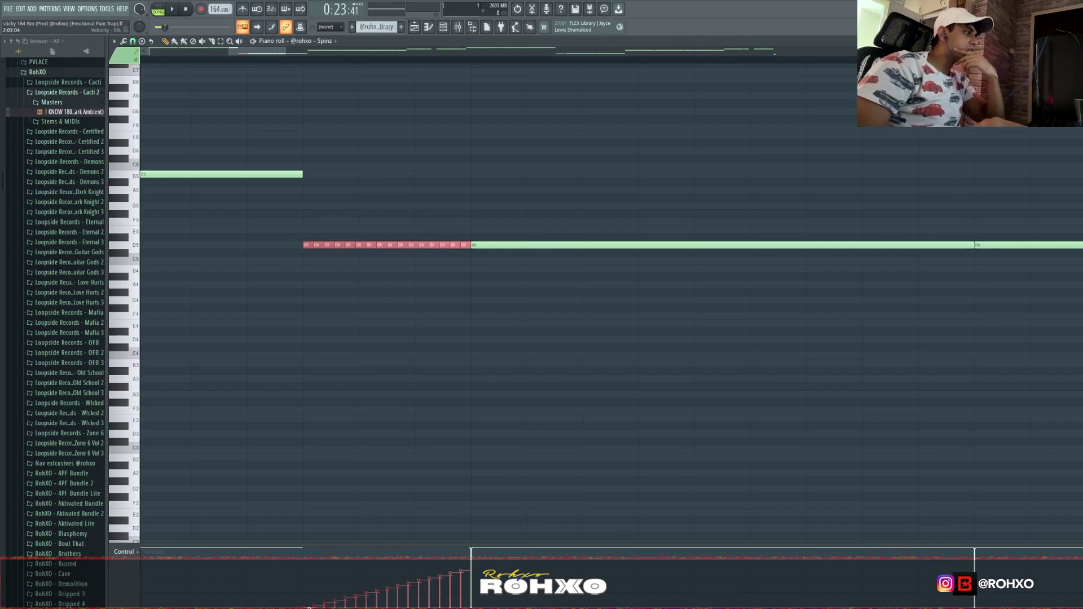
{"action": "key", "text": "ctrl+d"}
Draw a three-beat B5 note, chop it with the arpeggiator, and ramp velocities with an LFO.
{"action": "left_click", "coordinate": [481, 175]}
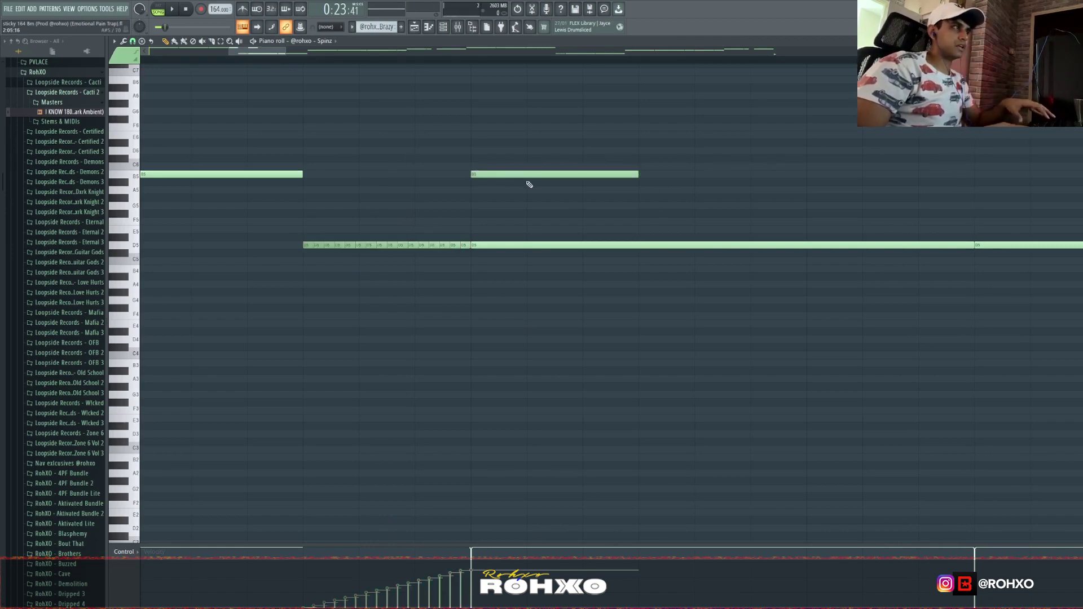
{"action": "left_click_drag", "start_coordinate": [676, 225], "coordinate": [510, 93]}
{"action": "key", "text": "alt+a"}
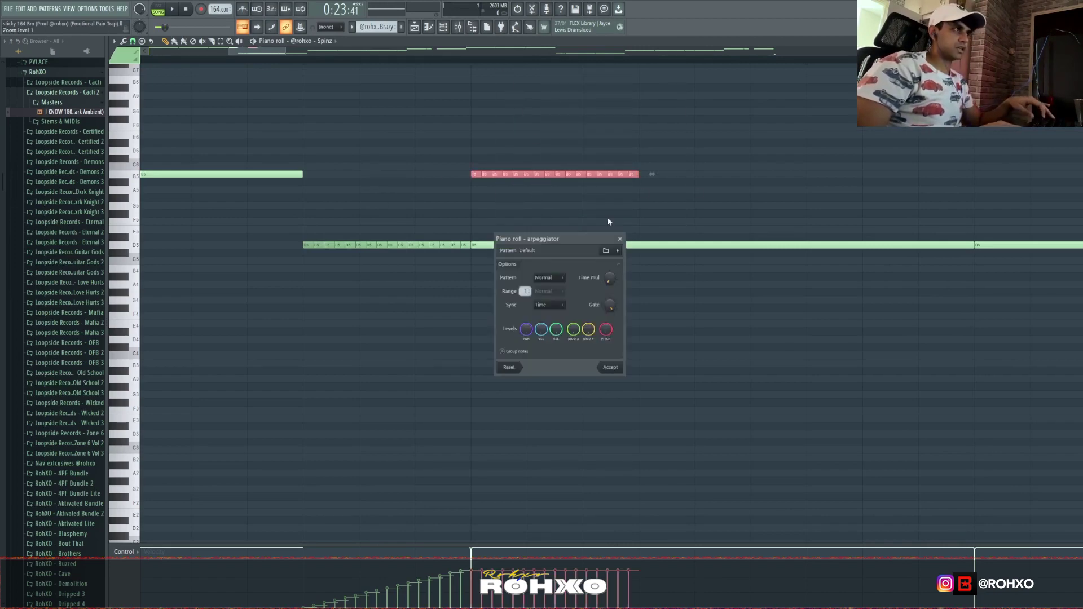
{"action": "left_click", "coordinate": [611, 368]}
{"action": "key", "text": "alt+o"}
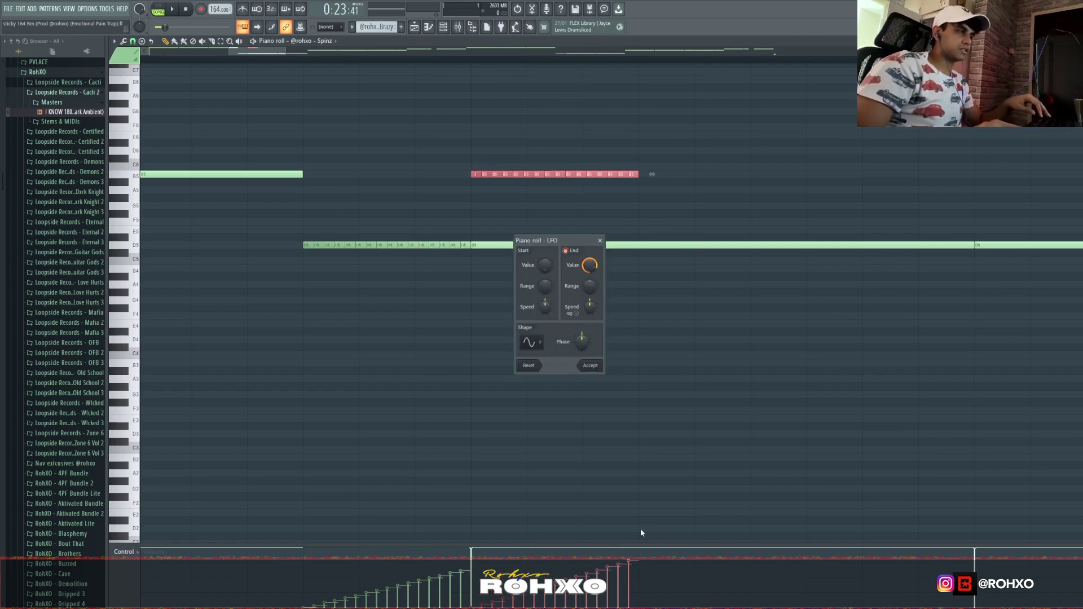
{"action": "left_click", "coordinate": [599, 240]}
Enable Cut itself on the Spinz 808 channel.
{"action": "key", "text": "F6"}
{"action": "right_click", "coordinate": [340, 339]}
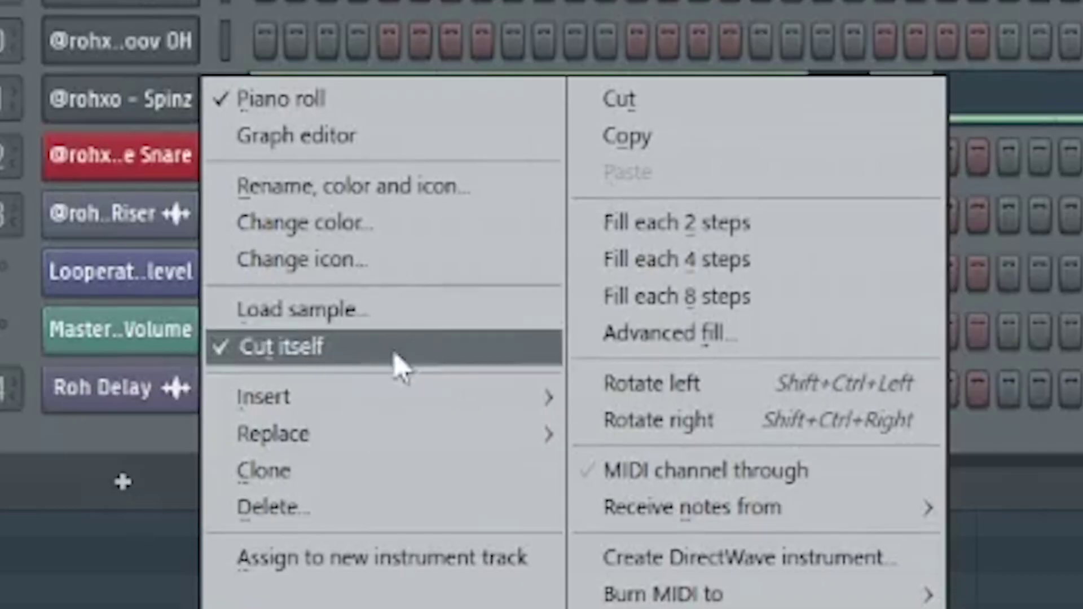
{"action": "left_click", "coordinate": [397, 395]}
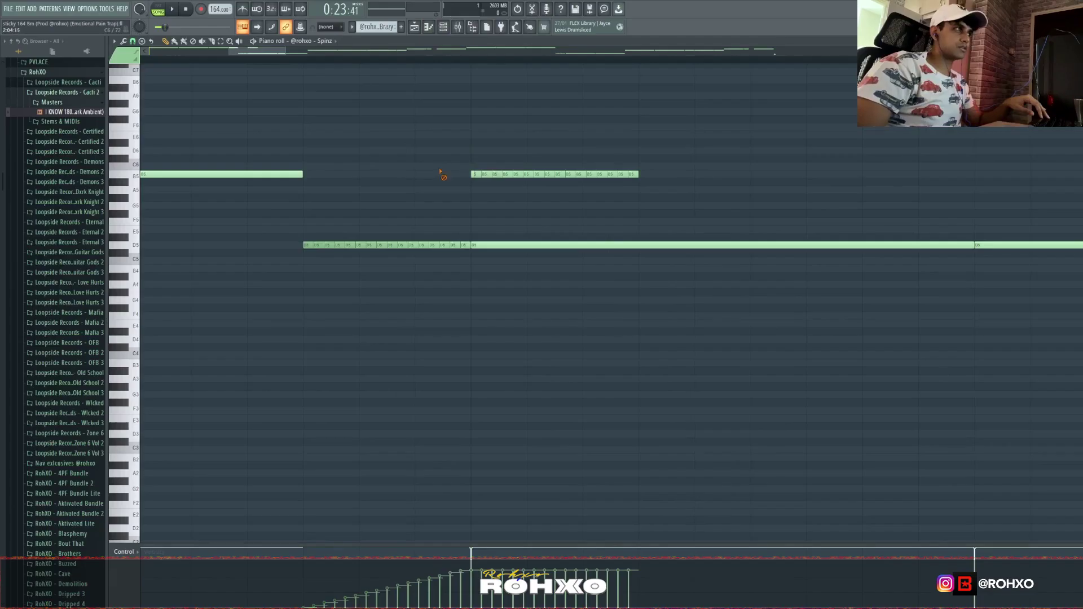
Erase the short B5 notes and play the 808 pattern.
{"action": "mouse_move", "coordinate": [687, 180]}
{"action": "left_mouse_down"}
{"action": "mouse_move", "coordinate": [442, 182]}
{"action": "mouse_move", "coordinate": [512, 171]}
{"action": "mouse_move", "coordinate": [481, 173]}
{"action": "left_mouse_up"}
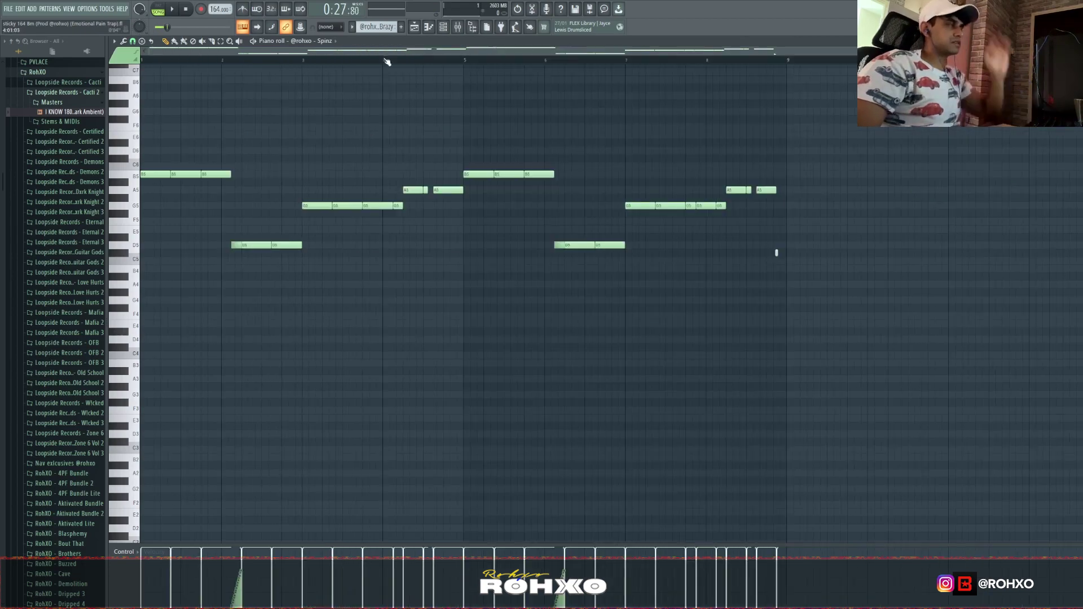
{"action": "scroll", "coordinate": [438, 153], "scroll_direction": "up", "scroll_amount": 3}
{"action": "key", "text": "space"}
{"action": "key", "text": "space"}
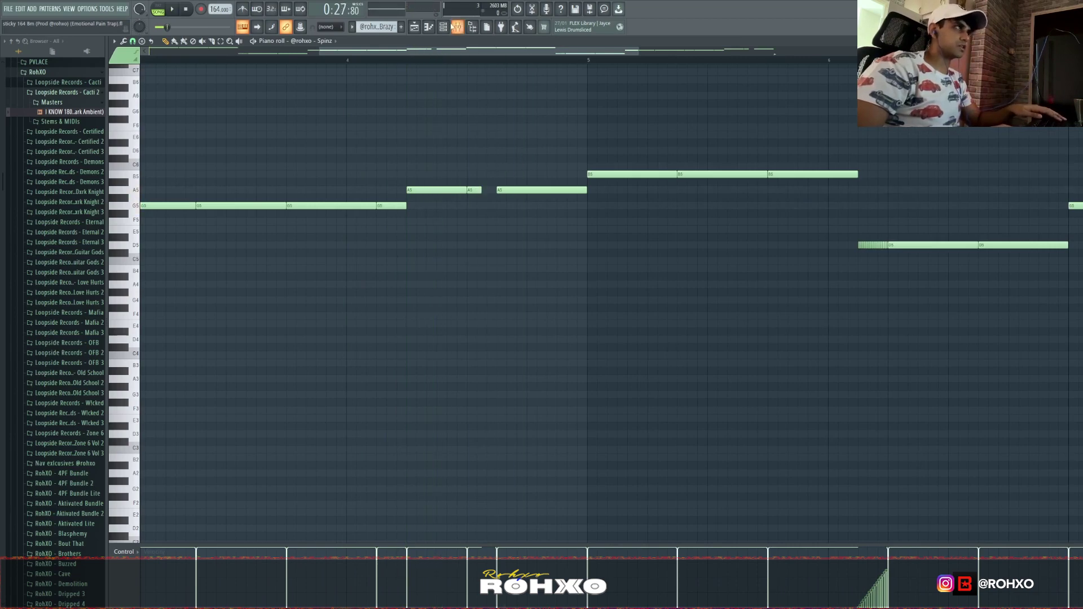
Check the Spinz channel's sample and envelope settings.
{"action": "key", "text": "F6"}
{"action": "left_click", "coordinate": [346, 344]}
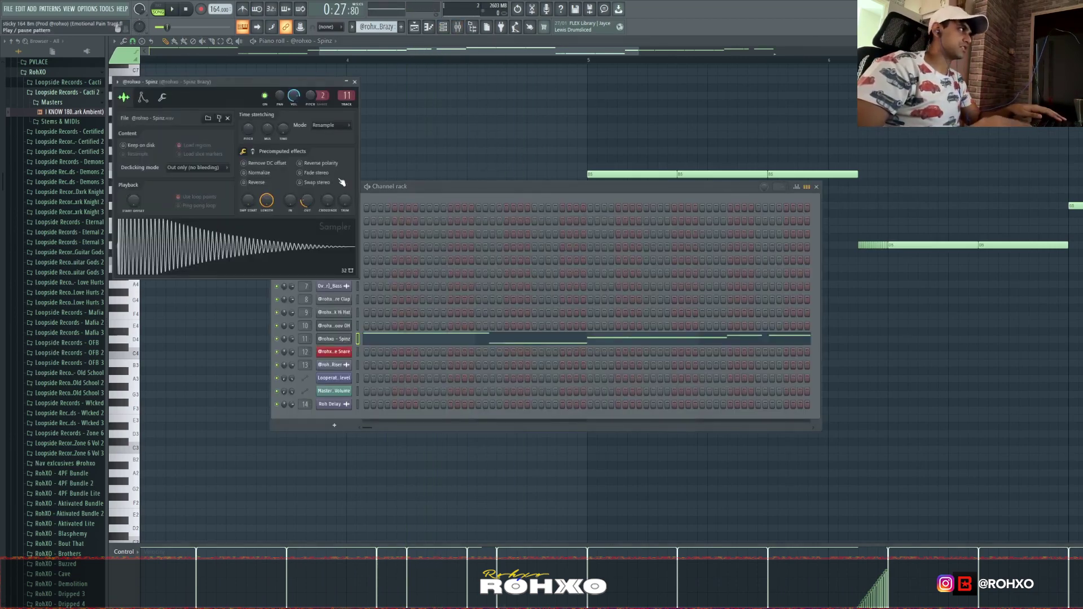
{"action": "left_click", "coordinate": [143, 97]}
{"action": "key", "text": "F7"}
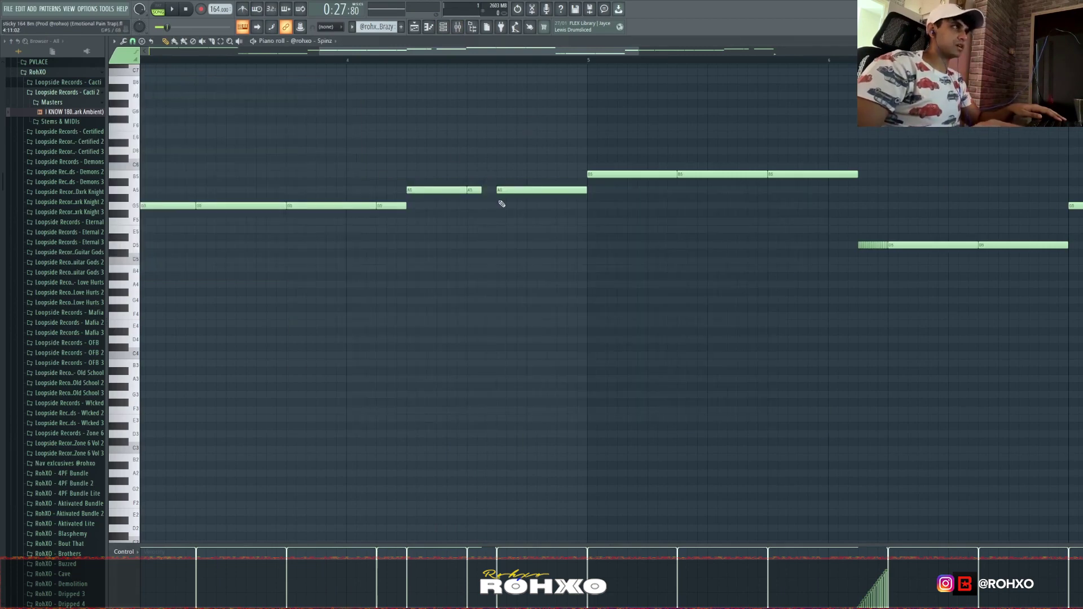
Switch to a finer snap setting and replay the 808 line.
{"action": "left_click", "coordinate": [132, 41]}
{"action": "left_click", "coordinate": [143, 133]}
{"action": "scroll", "coordinate": [491, 200], "scroll_direction": "up", "scroll_amount": 3, "text": "ctrl"}
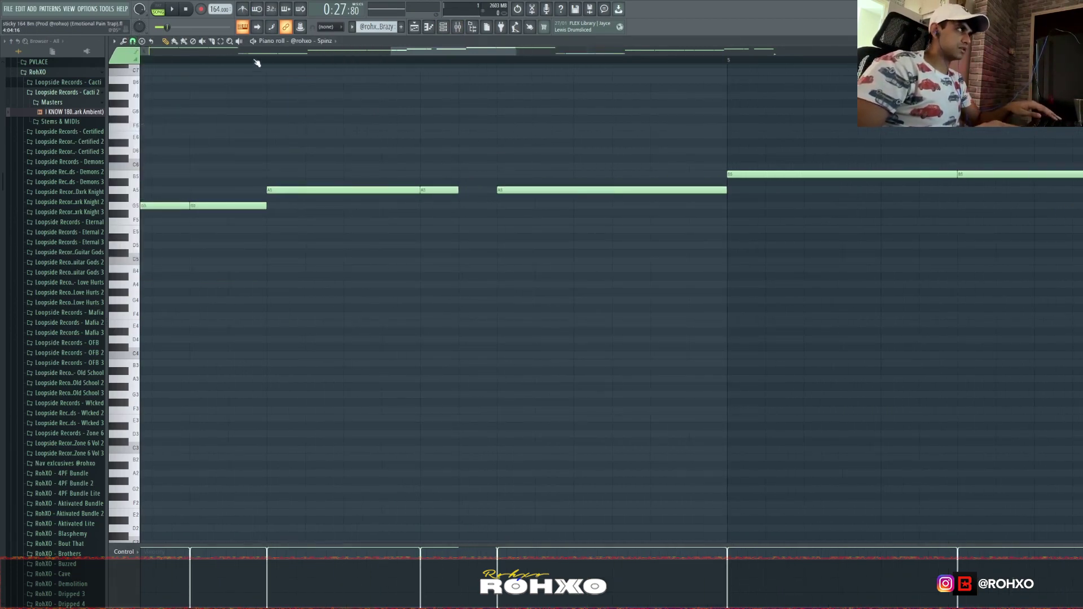
{"action": "key", "text": "space"}
{"action": "key", "text": "space"}
{"action": "scroll", "coordinate": [371, 135], "scroll_direction": "down", "scroll_amount": 4, "text": "ctrl"}
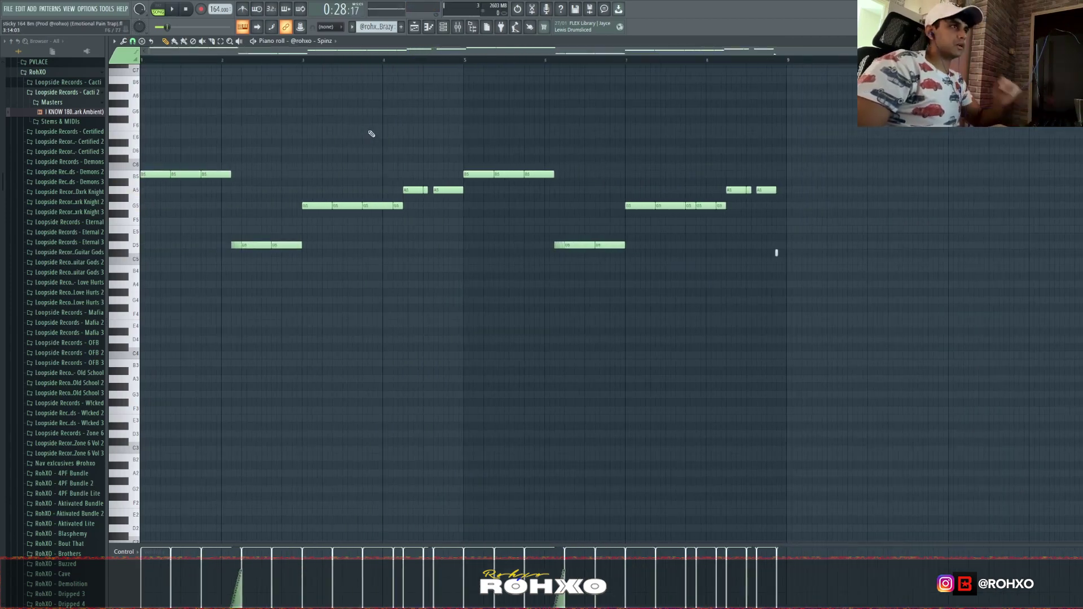
Open Pattern 7's six C5 TM Snare hits from the playlist and play them in song mode.
{"action": "left_click", "coordinate": [416, 26]}
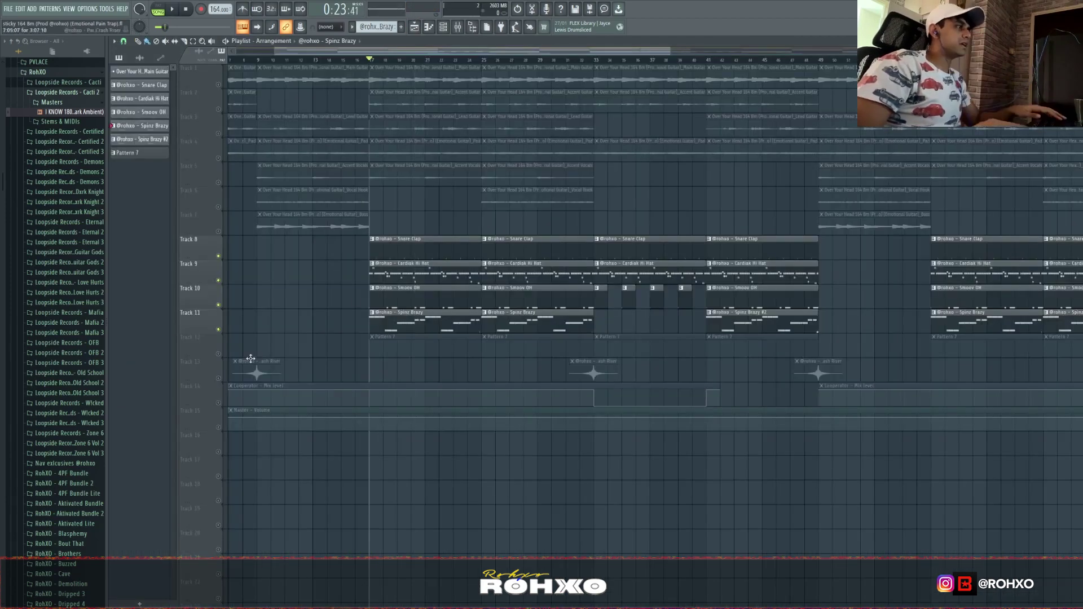
{"action": "double_click", "coordinate": [401, 344]}
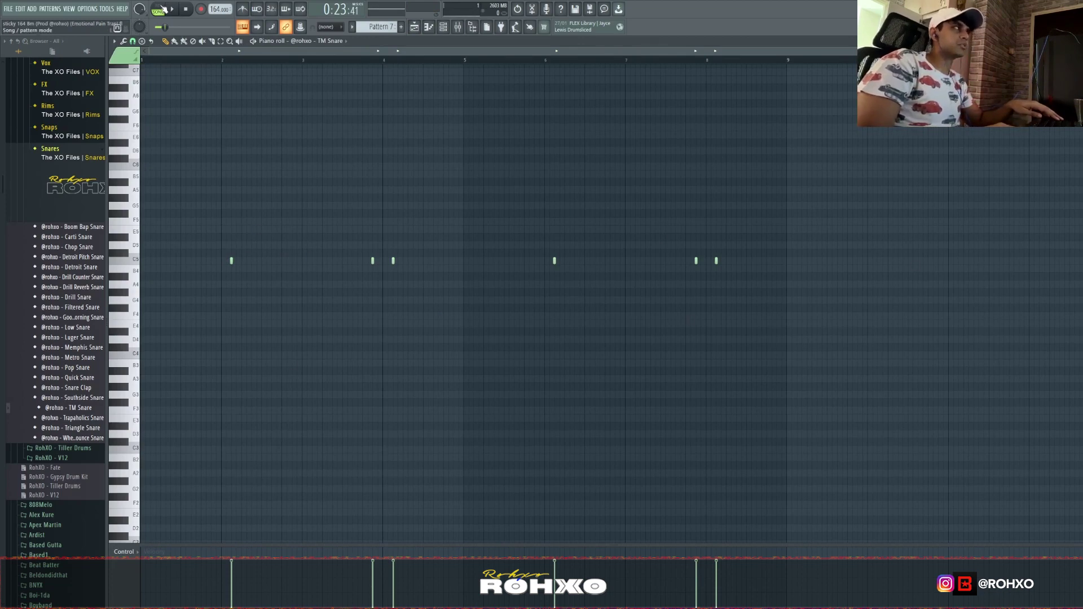
{"action": "left_click", "coordinate": [162, 9]}
{"action": "left_click", "coordinate": [161, 9]}
{"action": "key", "text": "space"}
{"action": "key", "text": "F5"}
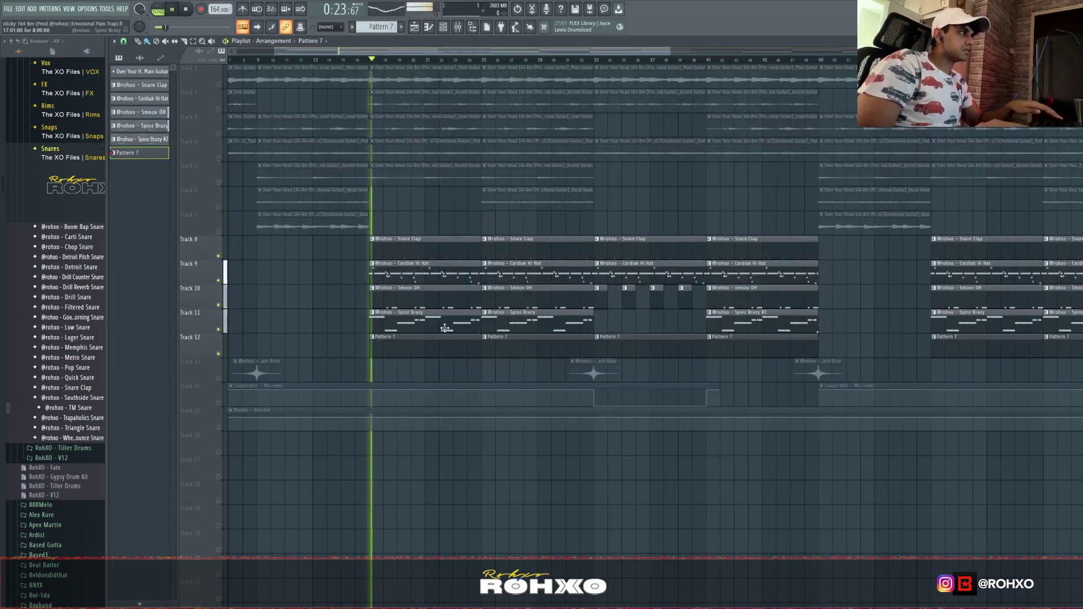
{"action": "key", "text": "F7"}
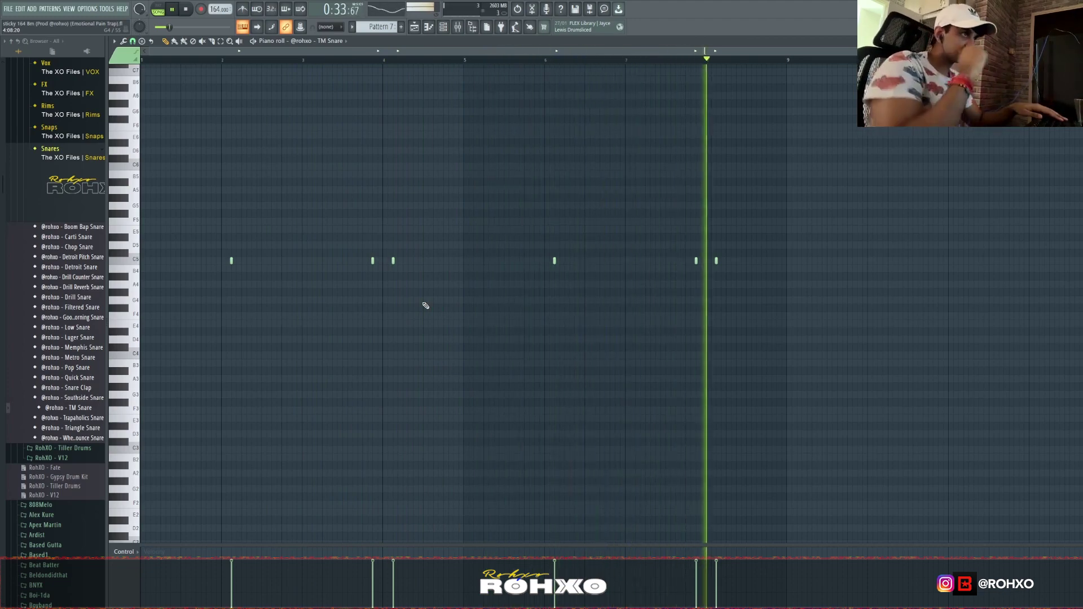
{"action": "key", "text": "space"}
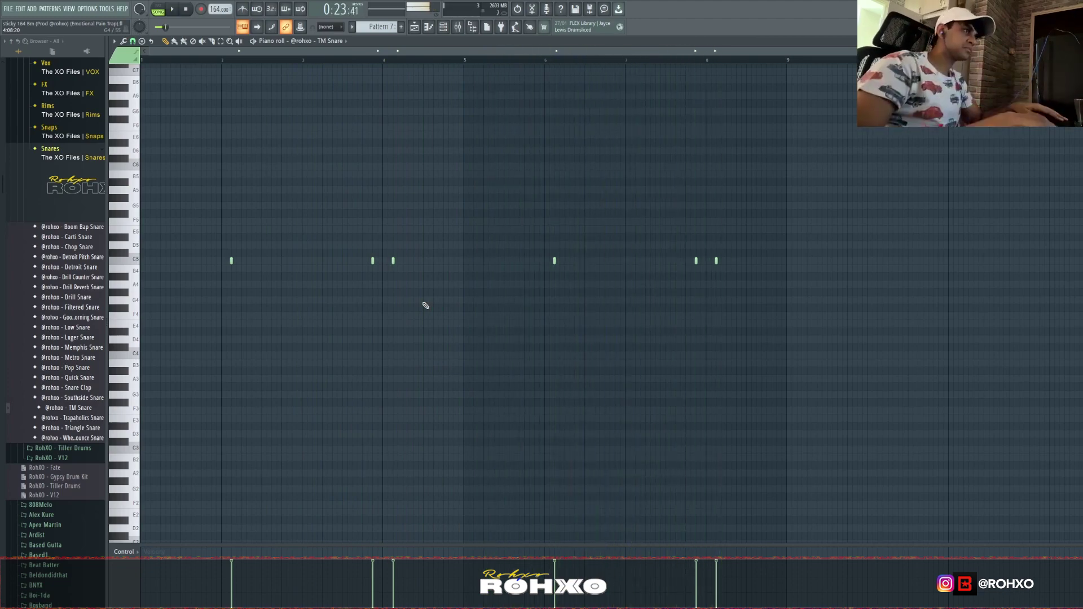
Start playback at bar 8, unmute Tracks 7 through 1, then stop playback.
{"action": "left_click", "coordinate": [414, 27]}
{"action": "scroll", "coordinate": [409, 224], "scroll_direction": "down", "scroll_amount": 4}
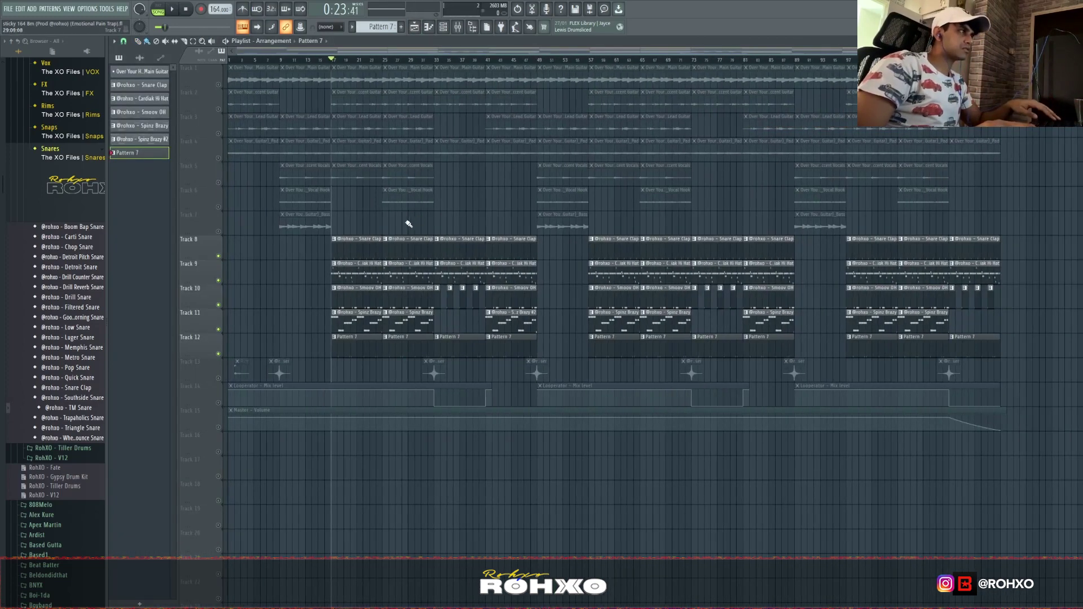
{"action": "left_click", "coordinate": [279, 60]}
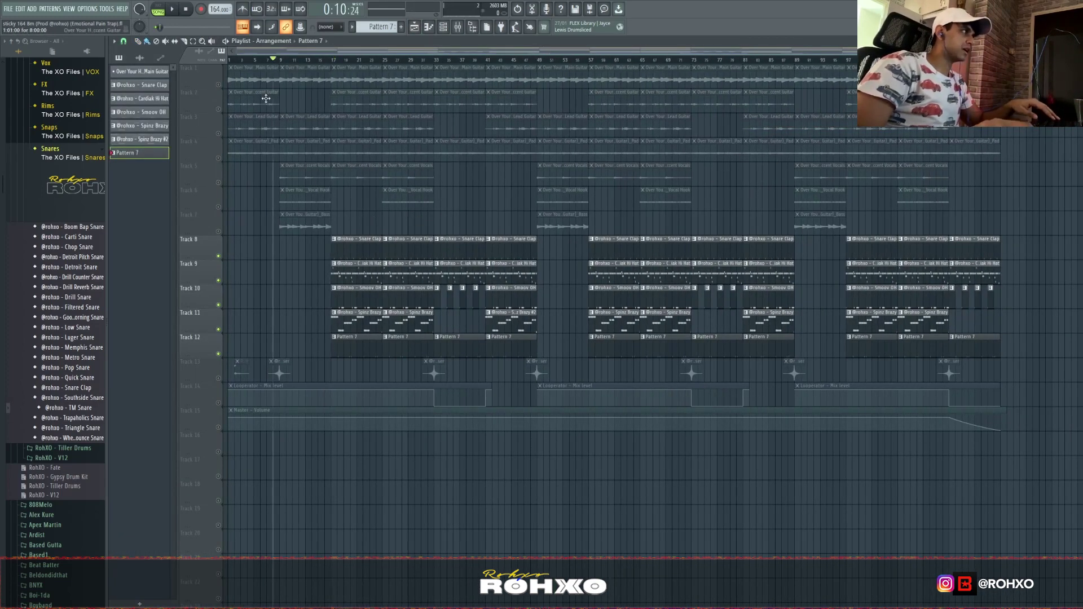
{"action": "scroll", "coordinate": [400, 365], "scroll_direction": "up", "scroll_amount": 6}
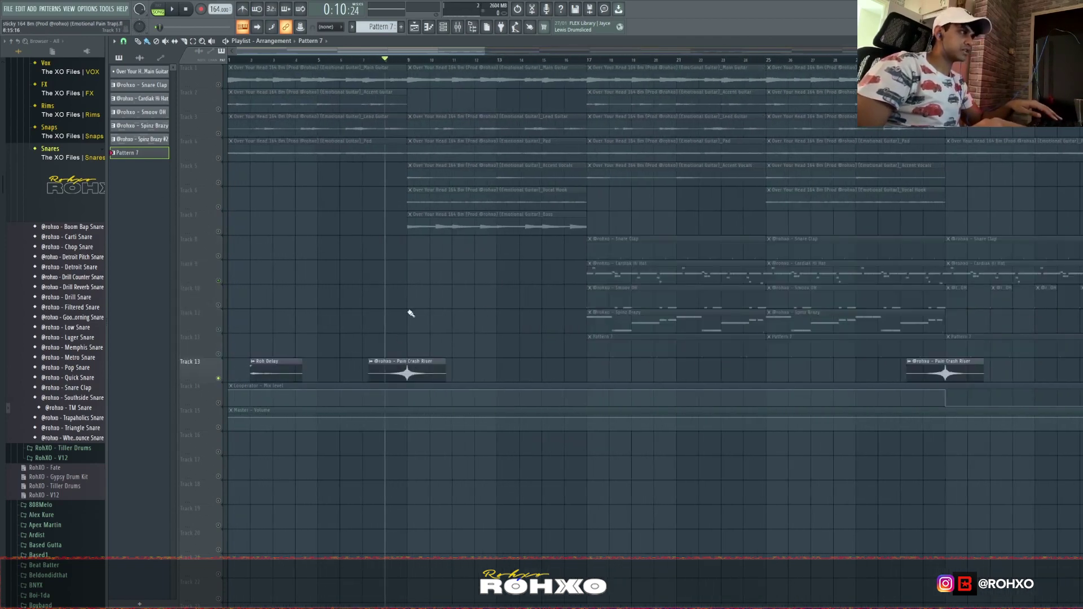
{"action": "left_click_drag", "start_coordinate": [223, 230], "coordinate": [218, 85]}
{"action": "scroll", "coordinate": [367, 68], "scroll_direction": "down", "scroll_amount": 5}
{"action": "key", "text": "space"}
{"action": "key", "text": "space"}
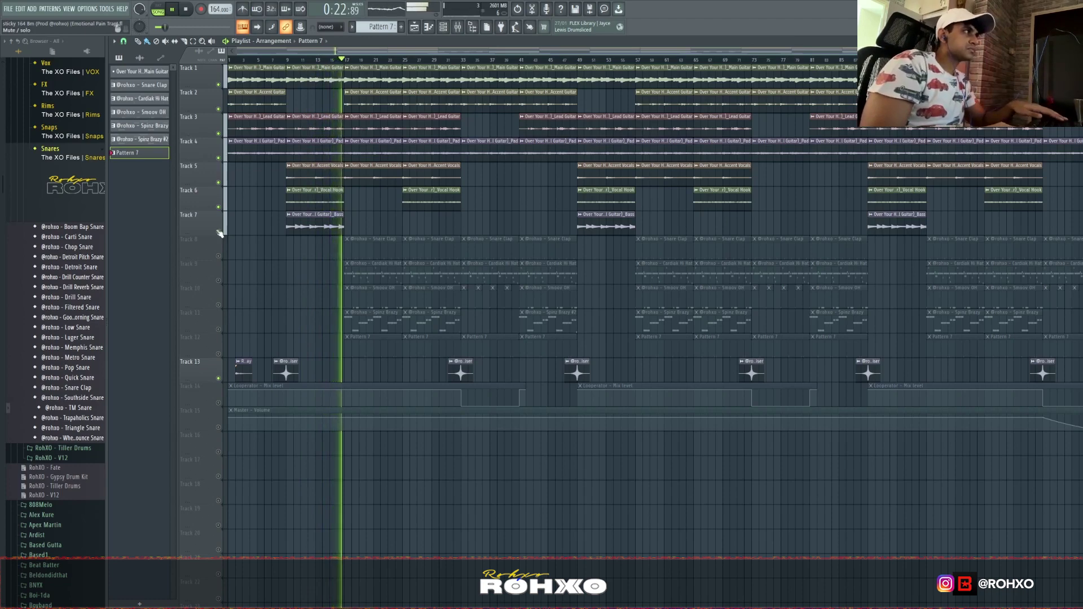
{"action": "key", "text": "space"}
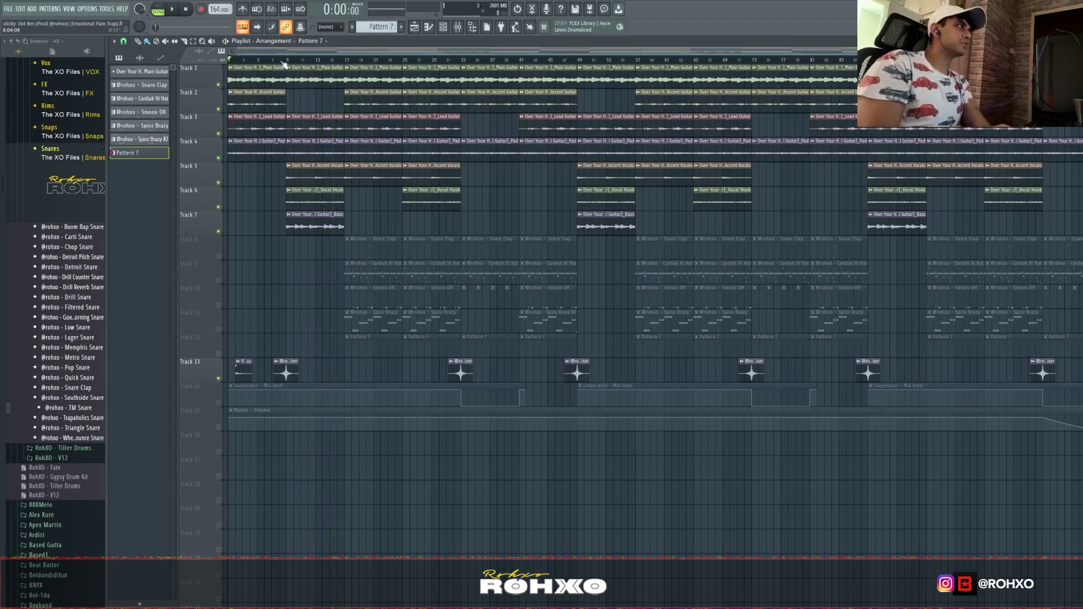
{"action": "left_click", "coordinate": [278, 59]}
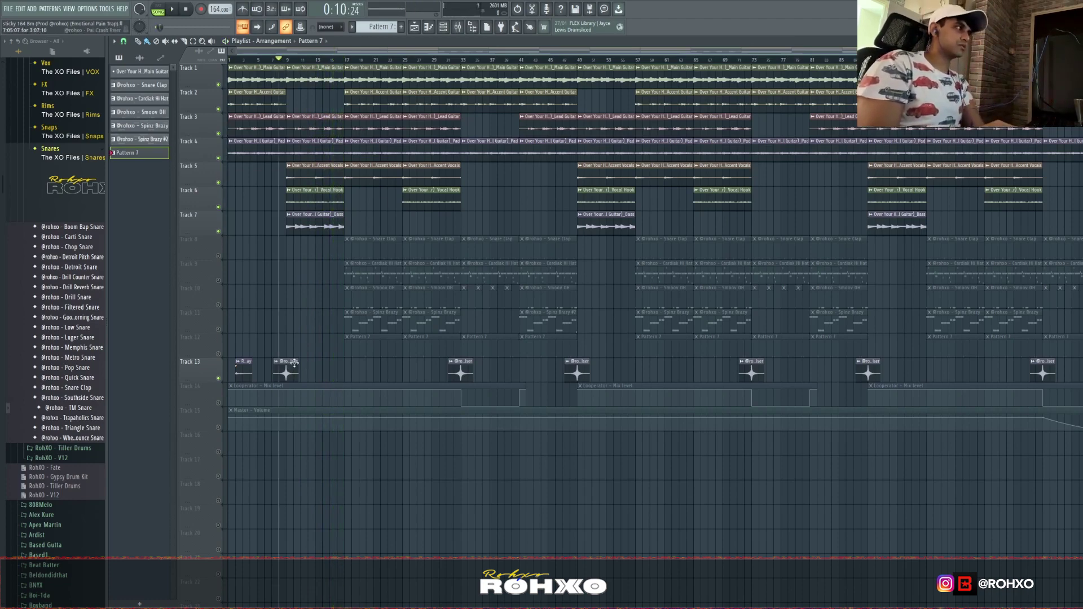
{"action": "left_click", "coordinate": [458, 26]}
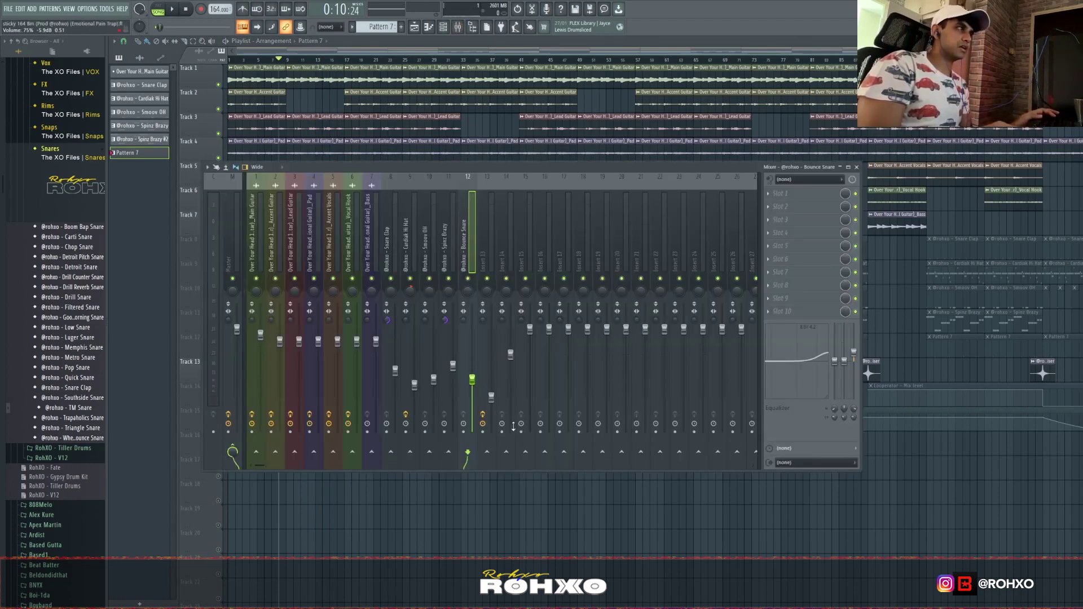
{"action": "left_click", "coordinate": [485, 230]}
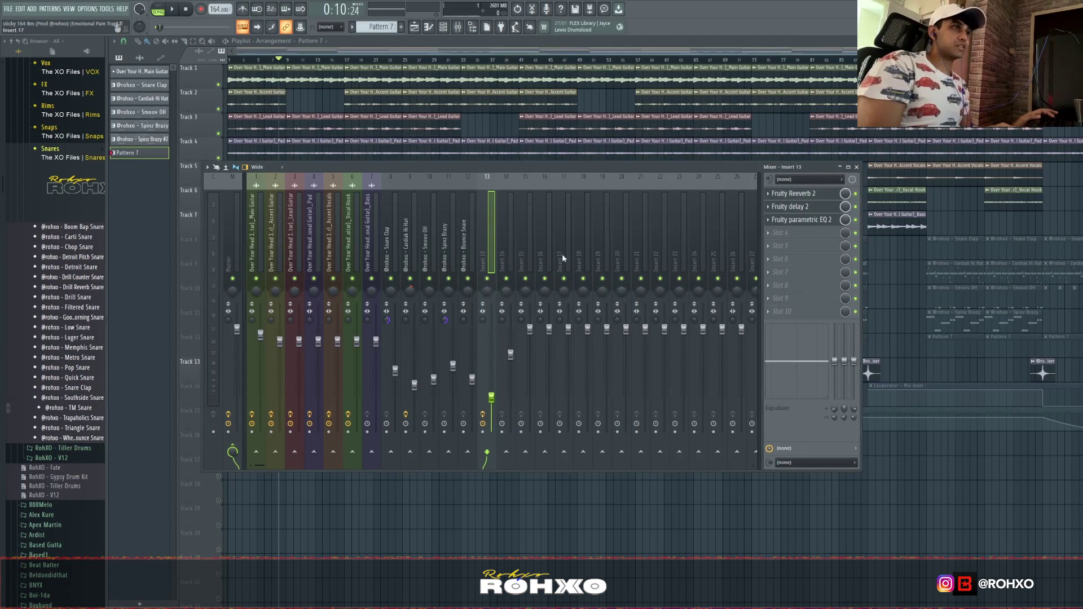
{"action": "left_click", "coordinate": [800, 194]}
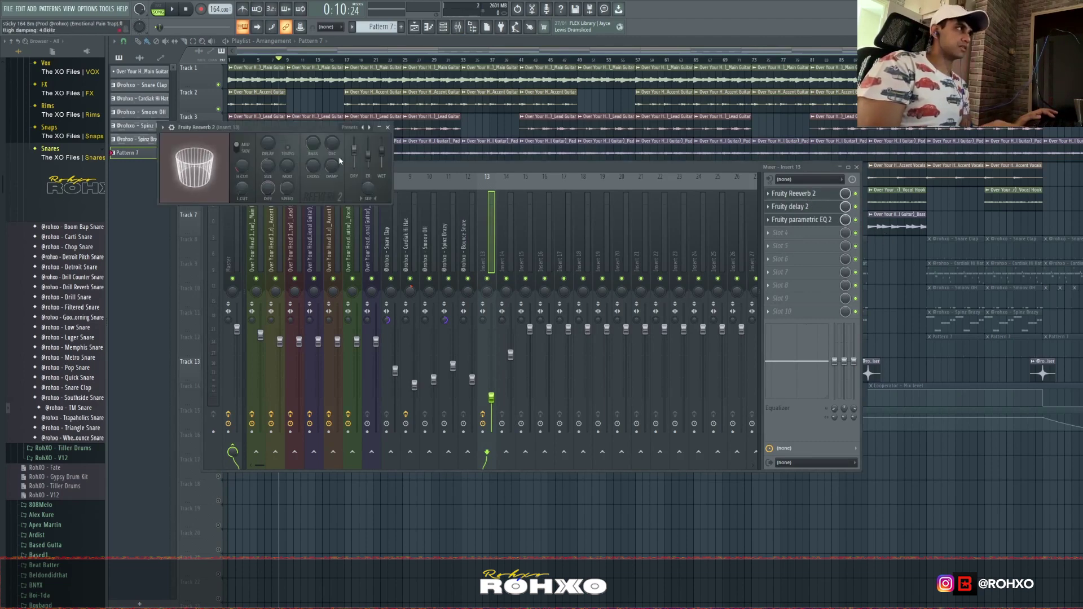
{"action": "left_click", "coordinate": [815, 209]}
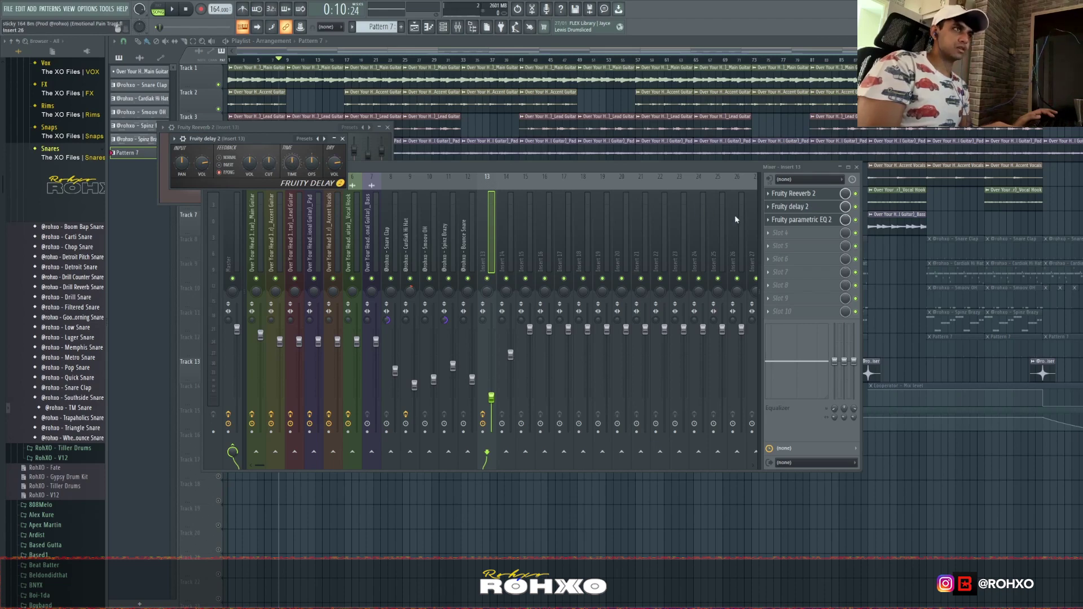
{"action": "left_click", "coordinate": [789, 220]}
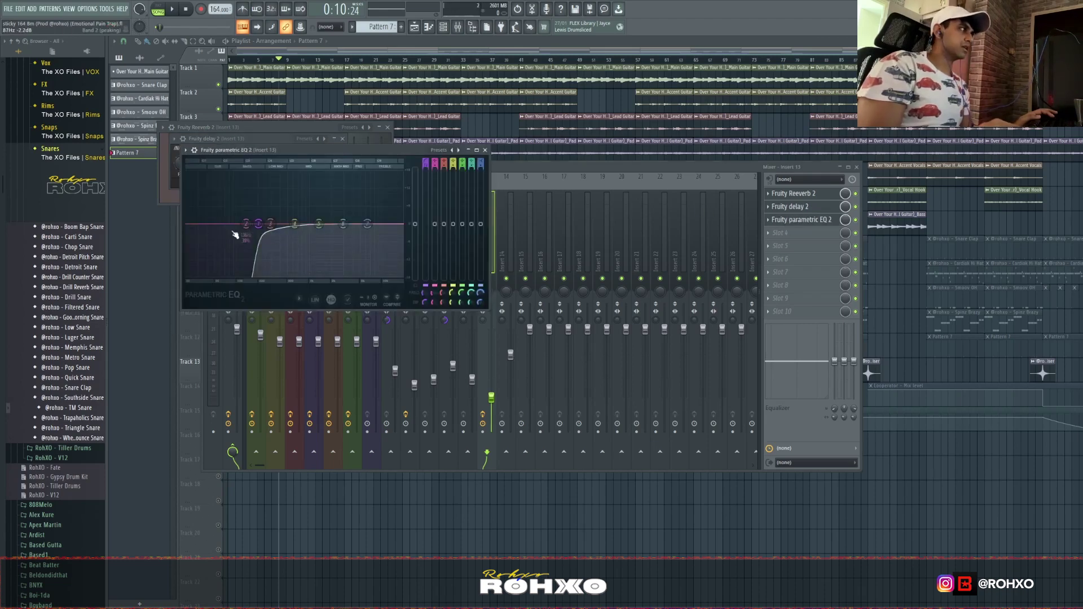
{"action": "left_click", "coordinate": [514, 510]}
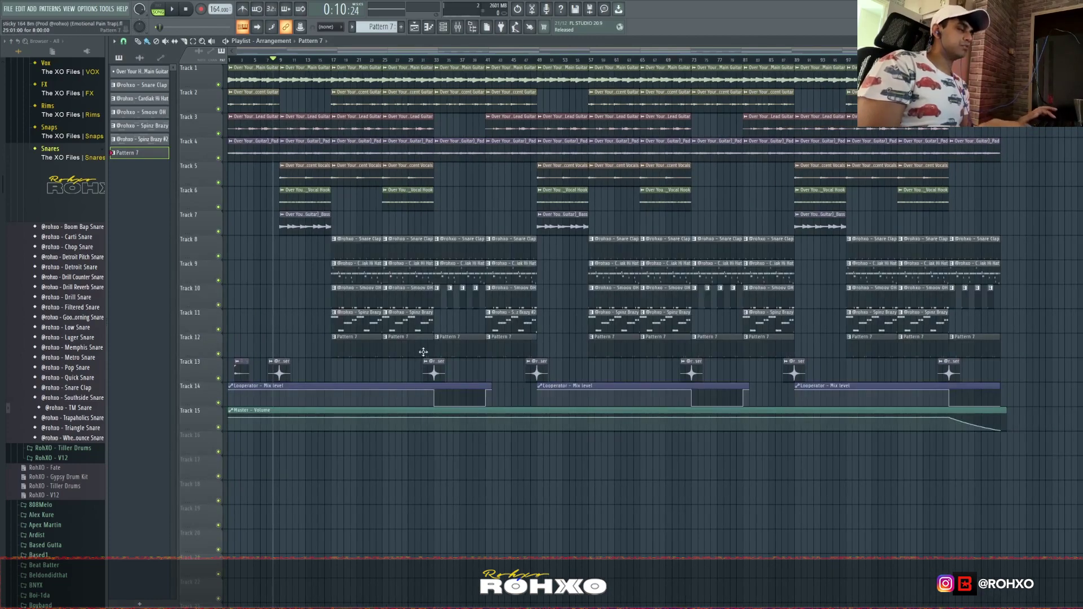
Play the full fifteen-track arrangement starting from bar 33.
{"action": "scroll", "coordinate": [423, 351], "scroll_direction": "up", "scroll_amount": 3}
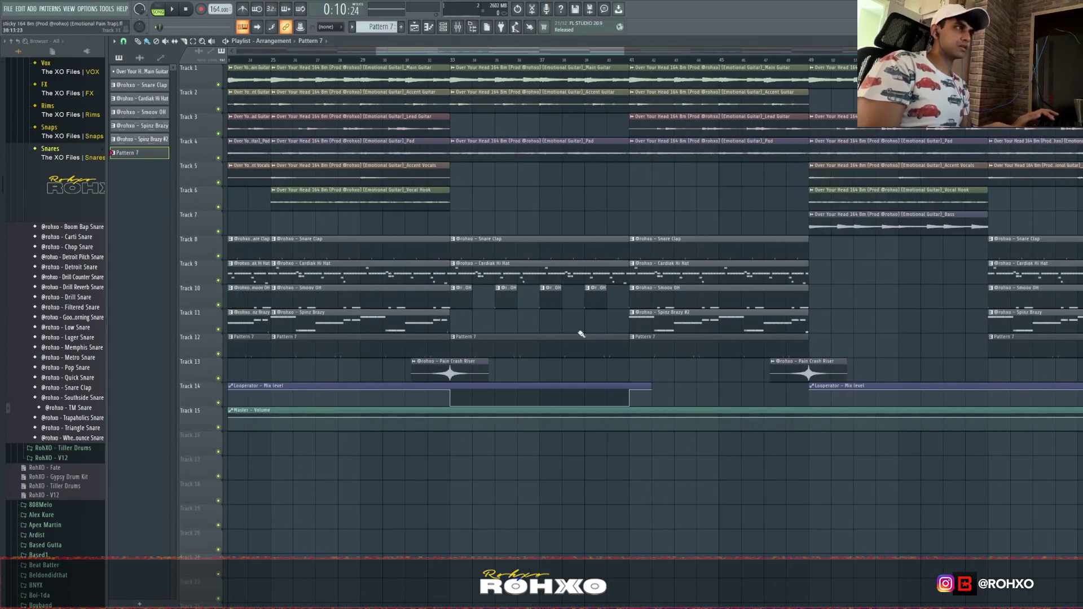
{"action": "left_click", "coordinate": [463, 65]}
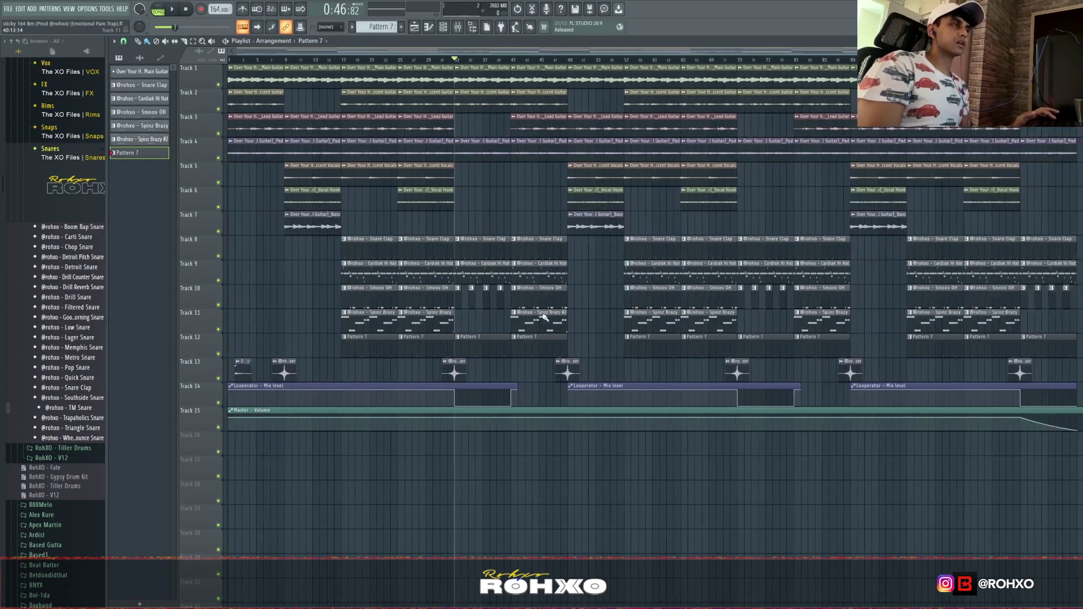
{"action": "scroll", "coordinate": [544, 317], "scroll_direction": "down", "scroll_amount": 1}
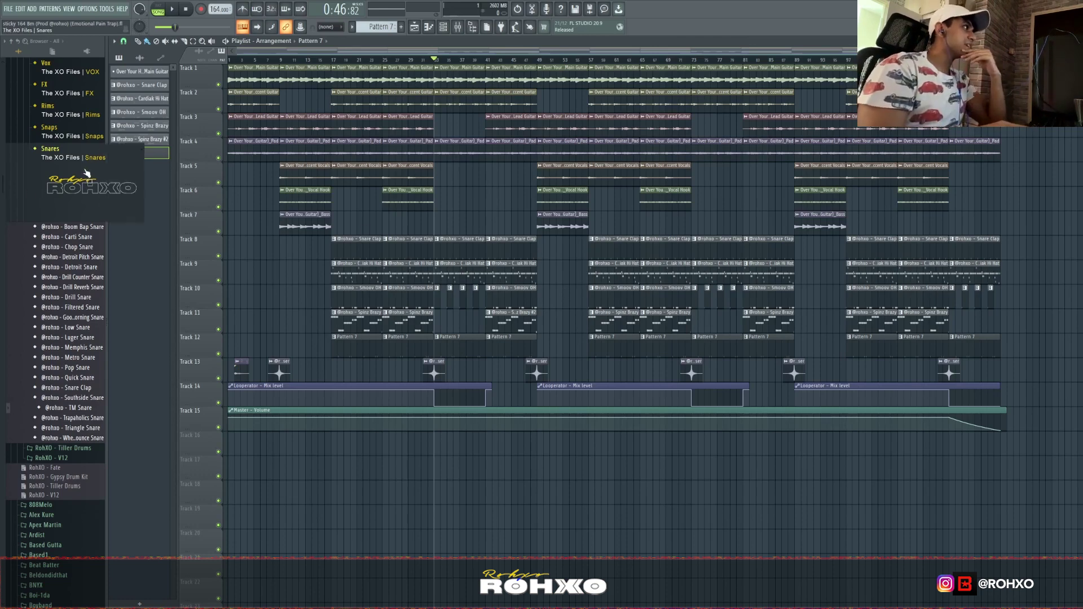
{"action": "scroll", "coordinate": [84, 220], "scroll_direction": "up", "scroll_amount": 10}
{"action": "scroll", "coordinate": [83, 220], "scroll_direction": "up", "scroll_amount": 1}
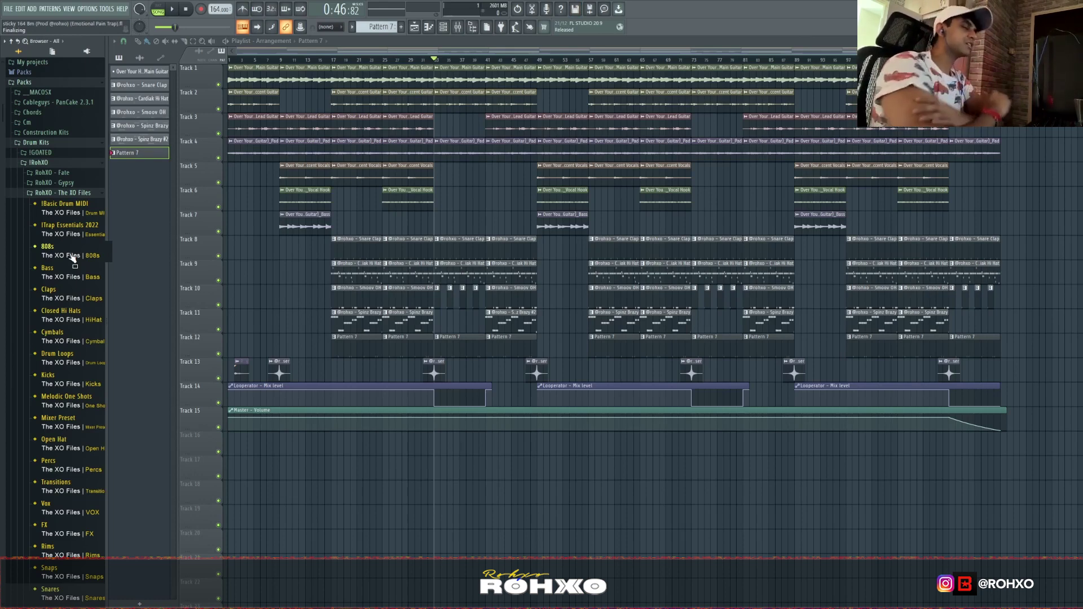
{"action": "scroll", "coordinate": [76, 276], "scroll_direction": "down", "scroll_amount": 4}
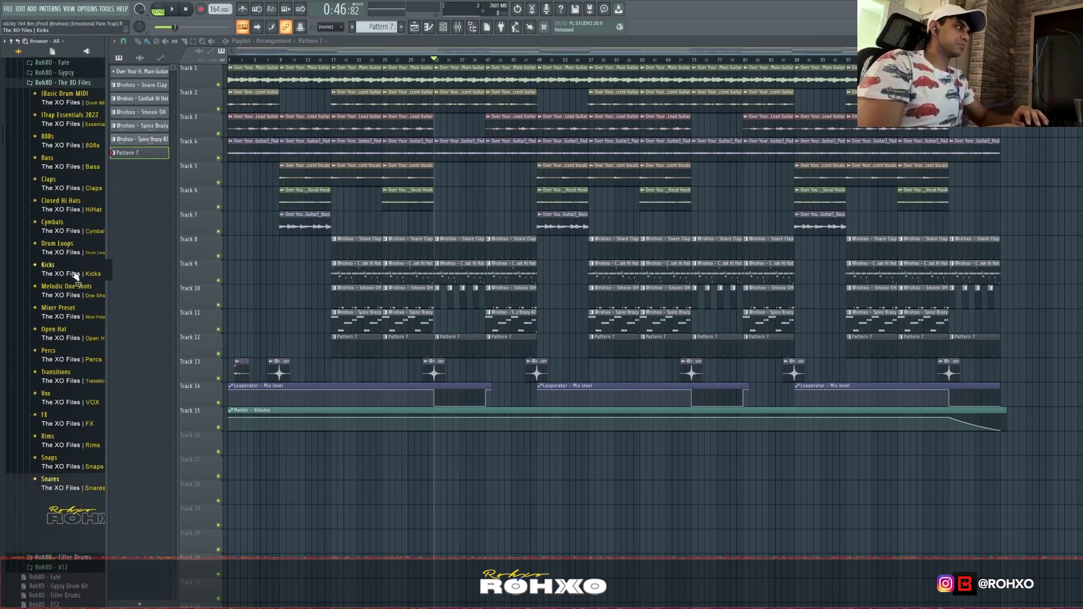